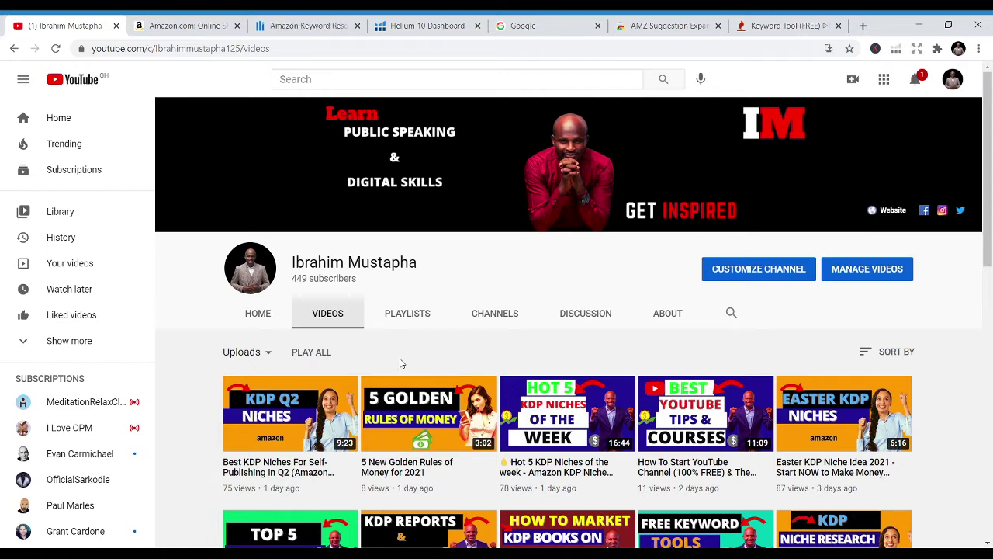
# Step: Switch to the Amazon.com page, limit the product search to the Books department, and set it back to All Departments
pyautogui.click(182, 26)
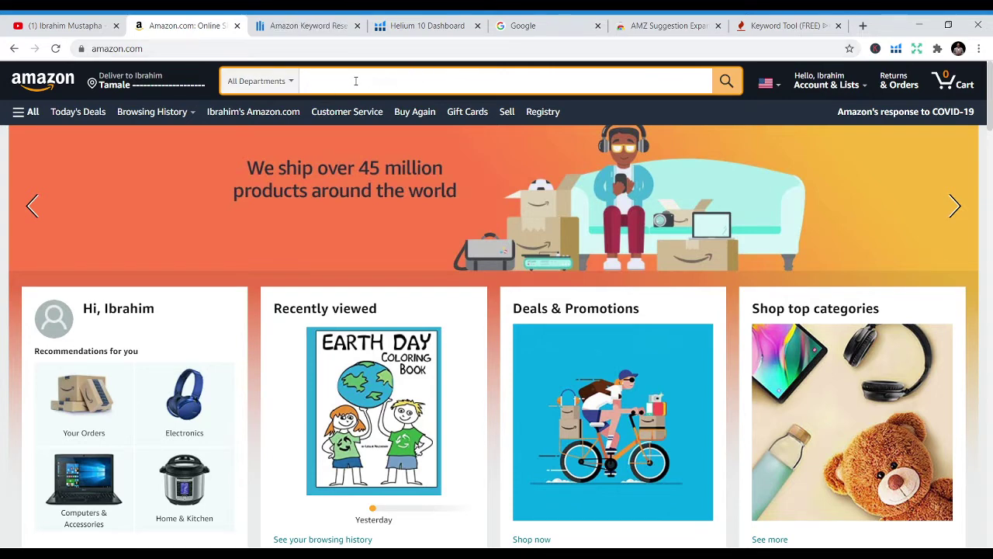
pyautogui.click(294, 84)
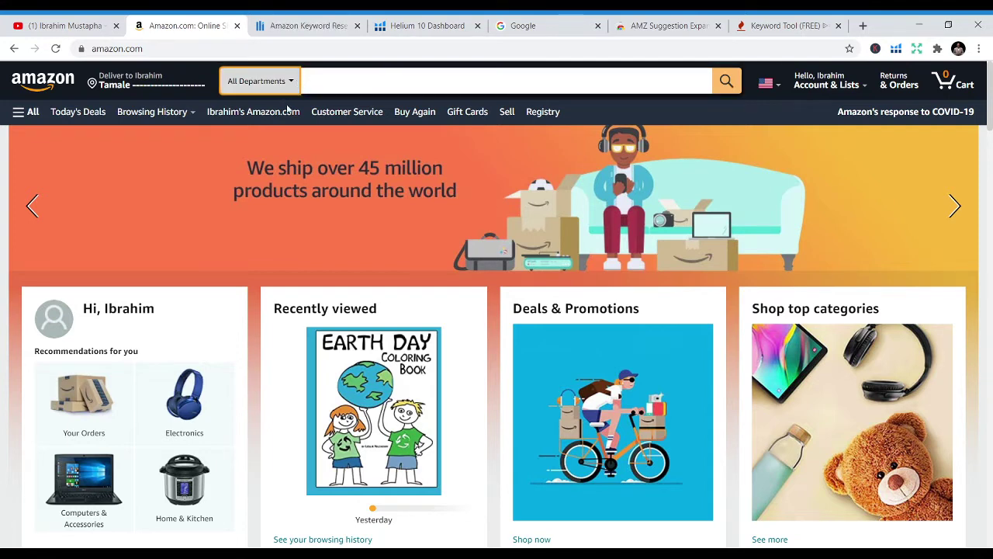
pyautogui.click(281, 151)
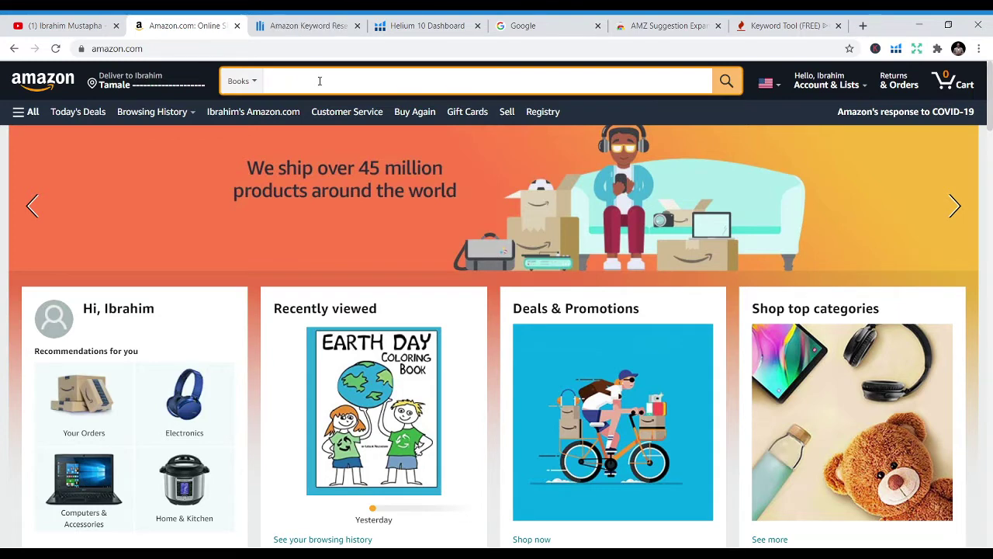
pyautogui.click(262, 80)
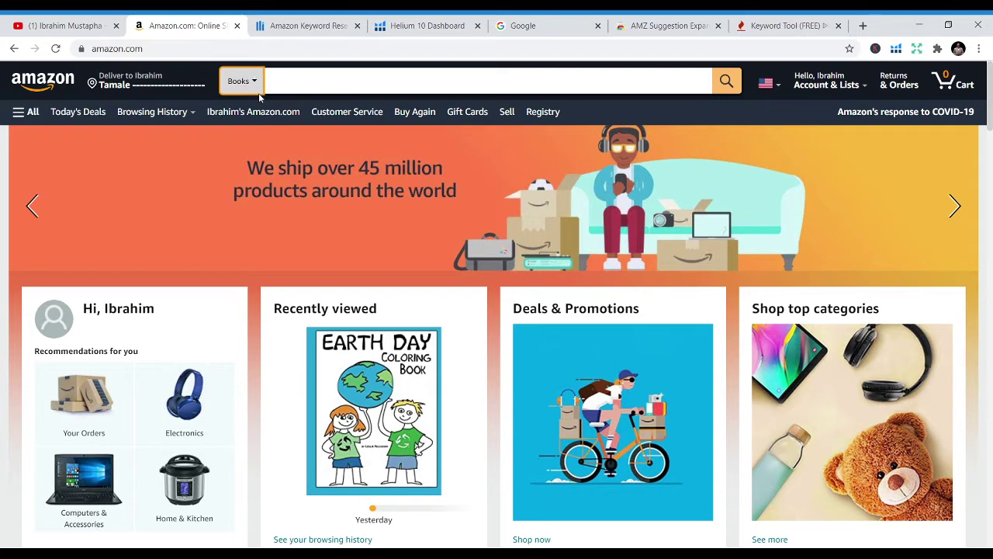
pyautogui.click(258, 93)
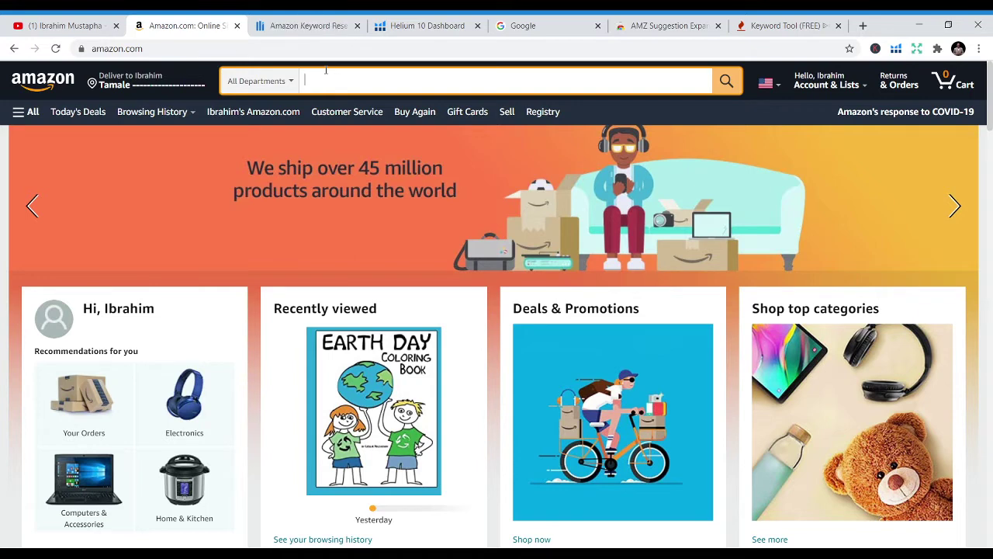
# Step: Try the Books department as the search scope once more, and restore All Departments
pyautogui.click(292, 81)
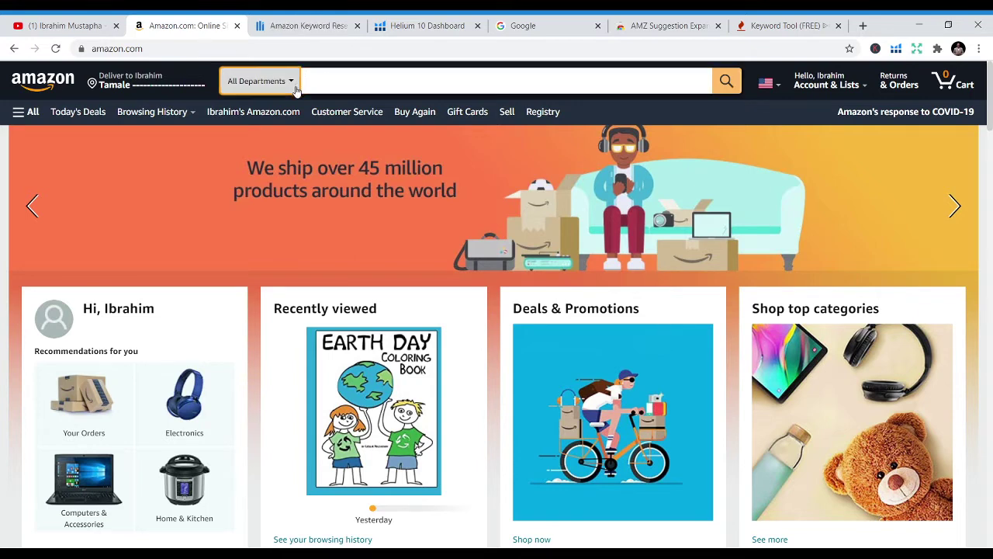
pyautogui.press('b')
pyautogui.press('o')
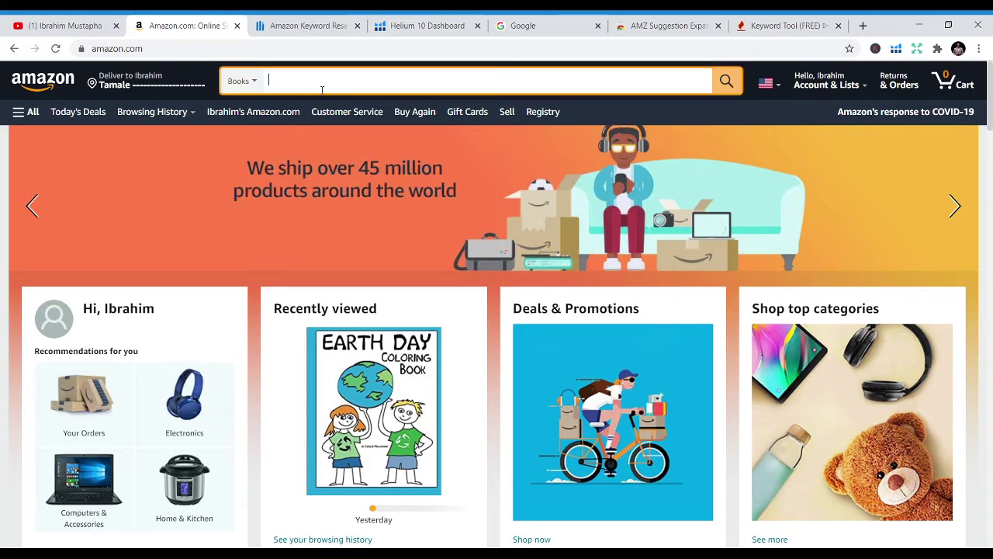
pyautogui.click(250, 80)
pyautogui.click(259, 102)
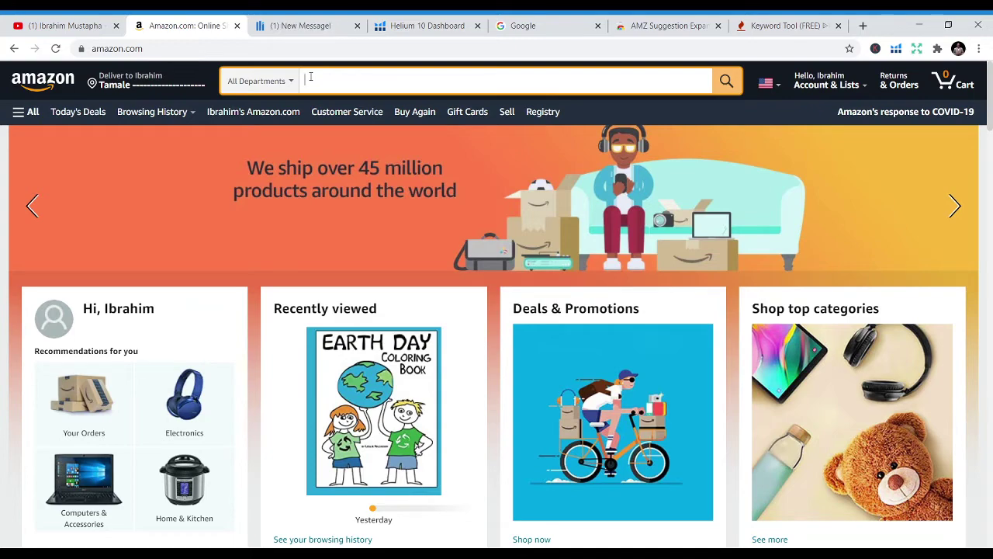
# Step: Enter "gratitute" as the Amazon search term to view the expanded keyword suggestions without running the search
pyautogui.write('at')
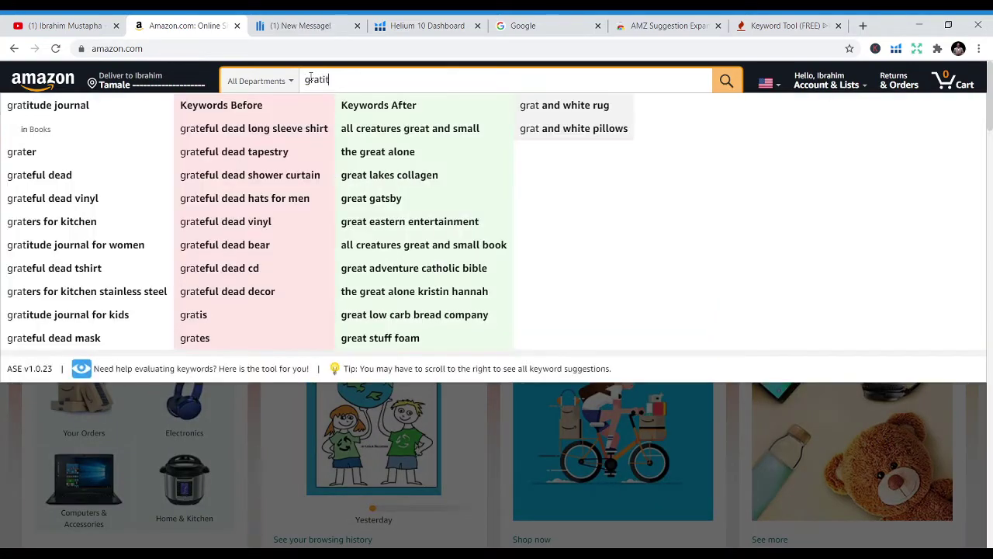
pyautogui.write('it')
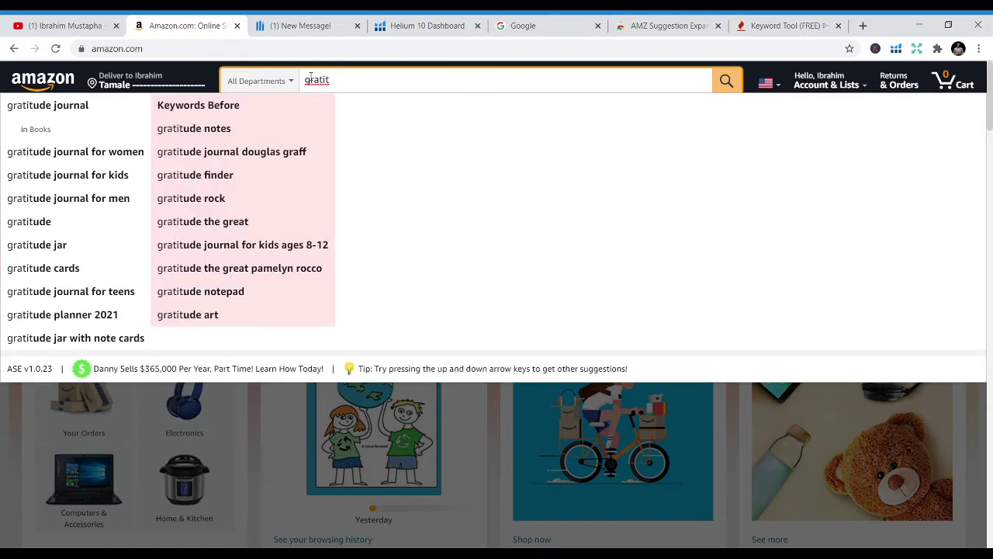
pyautogui.write('u')
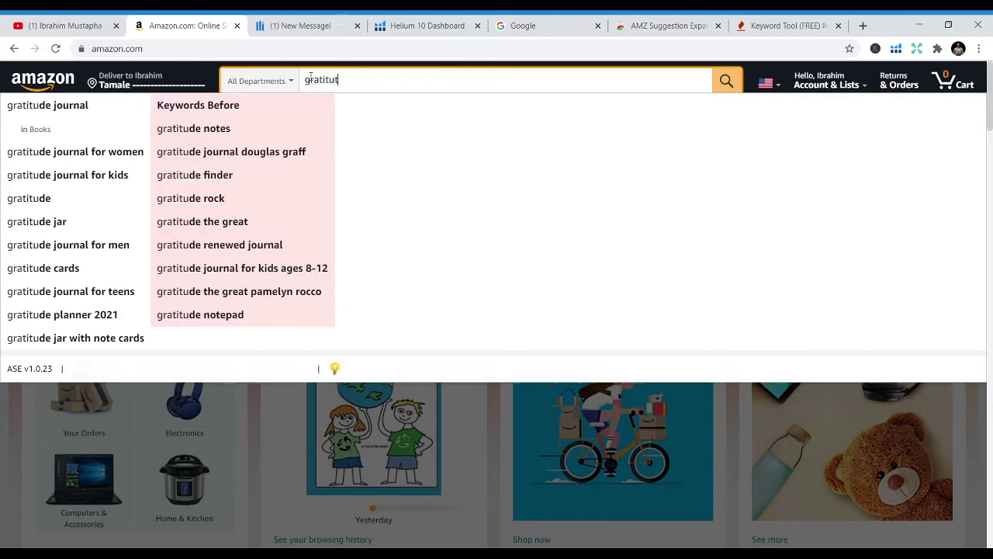
pyautogui.write('t')
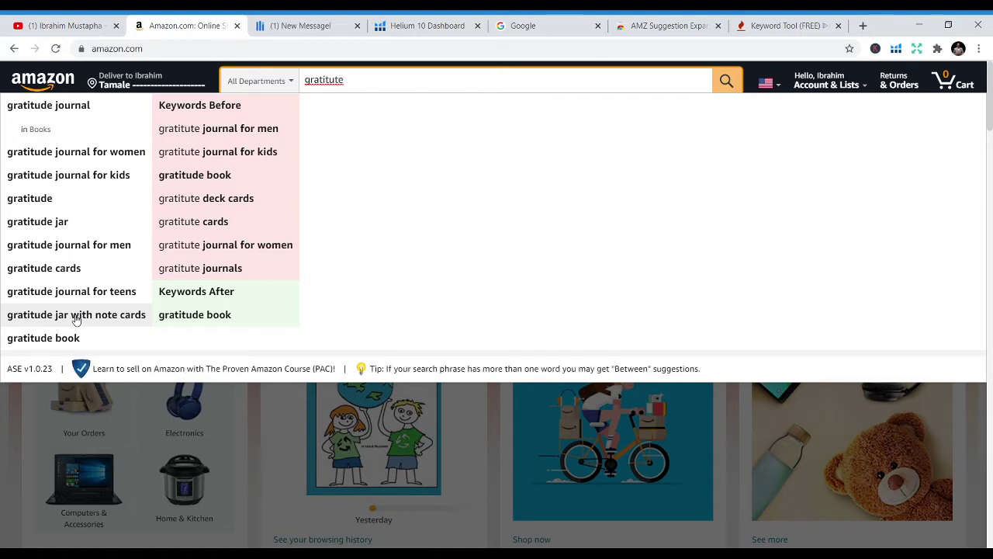
# Step: Shorten the search term to "grati" and complete it to "gratitute" again to compare the keyword suggestions
pyautogui.press('BackSpace')
pyautogui.press('BackSpace')
pyautogui.press('BackSpace')
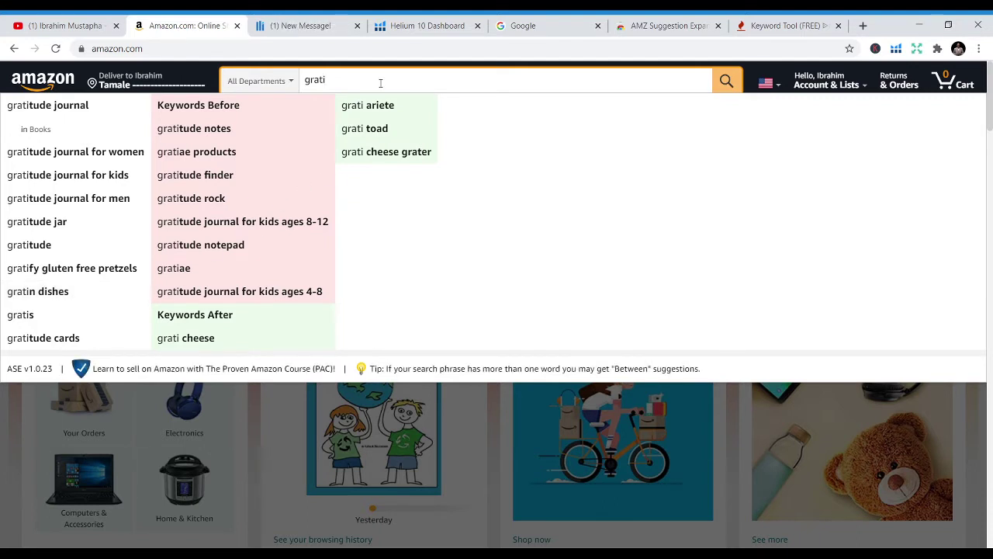
pyautogui.write('tu')
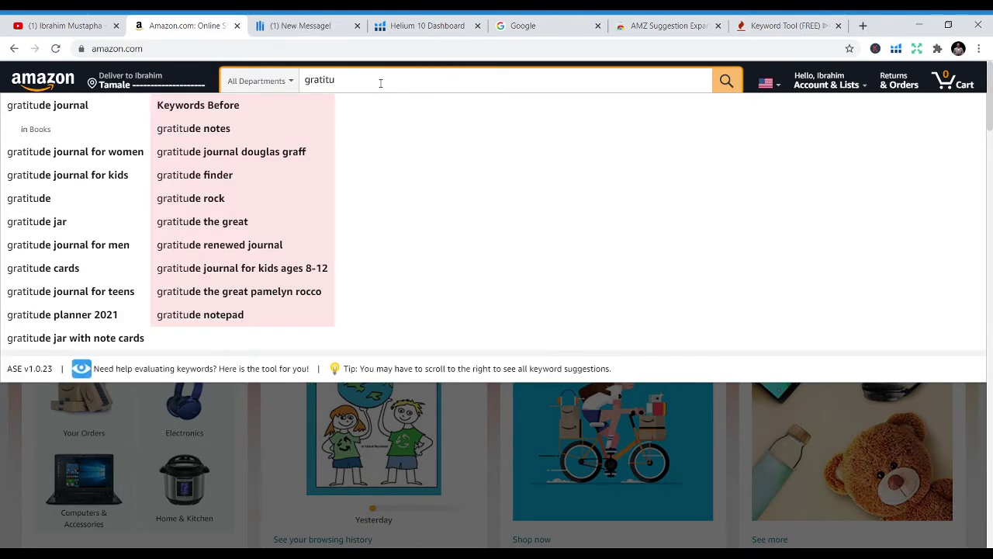
pyautogui.write('te')
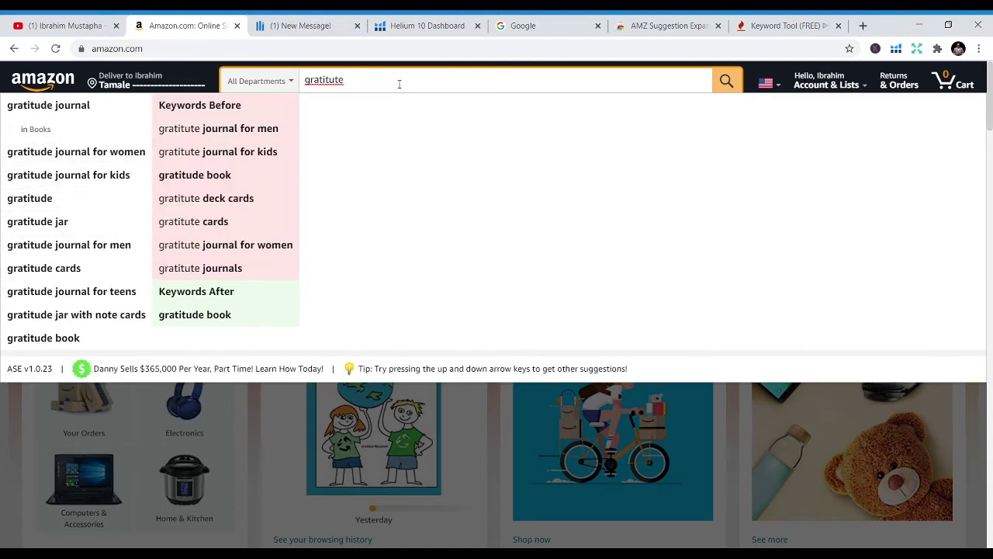
# Step: Replace the Amazon search term with "coloring" without running the search
pyautogui.press('BackSpace')
pyautogui.press('BackSpace')
pyautogui.press('BackSpace')
pyautogui.press('BackSpace')
pyautogui.press('BackSpace')
pyautogui.press('BackSpace')
pyautogui.press('BackSpace')
pyautogui.press('BackSpace')
pyautogui.press('BackSpace')
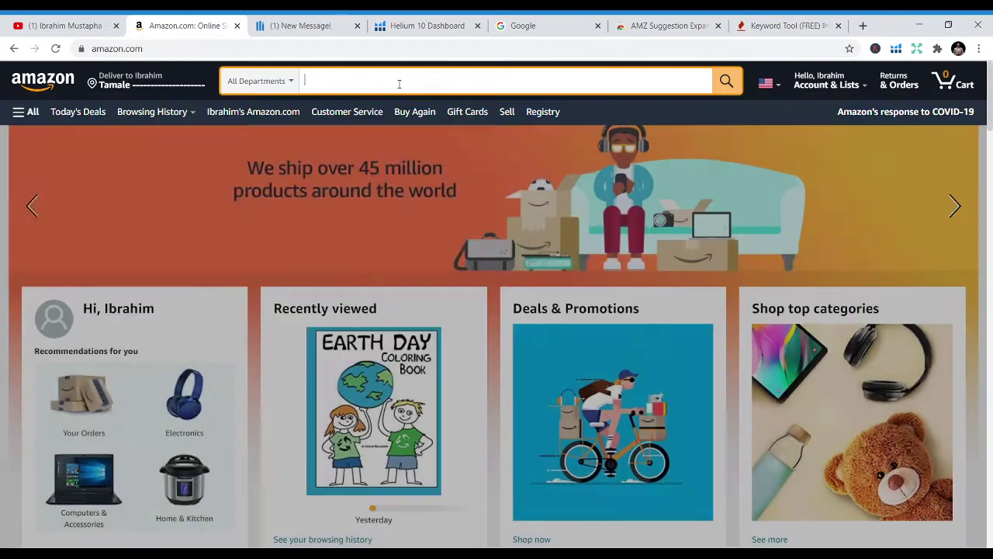
pyautogui.write('coloring')
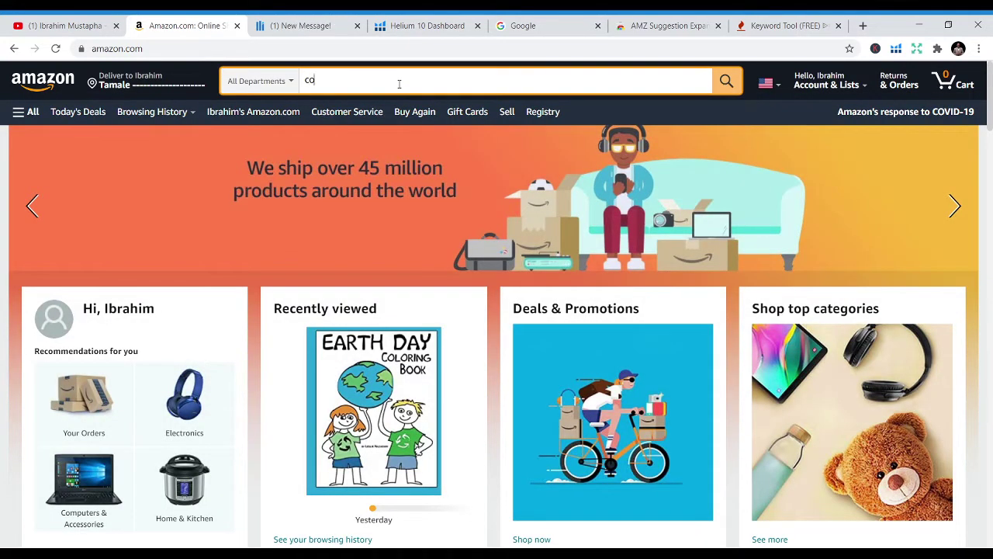
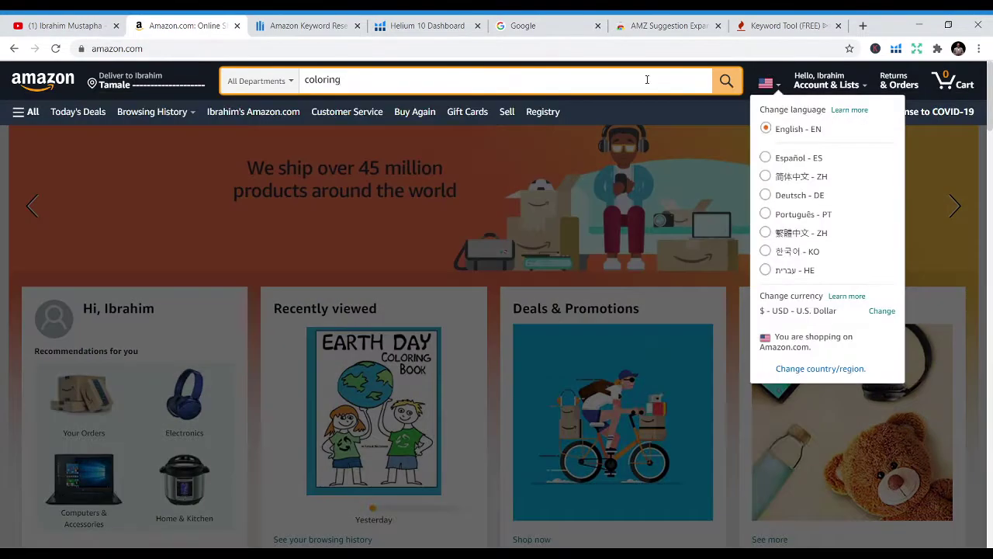
# Step: Shorten the search term to "colo" for its suggestions, and view the AMZ Suggestion Expander page in the Chrome Web Store
pyautogui.press('BackSpace')
pyautogui.press('BackSpace')
pyautogui.press('BackSpace')
pyautogui.press('BackSpace')
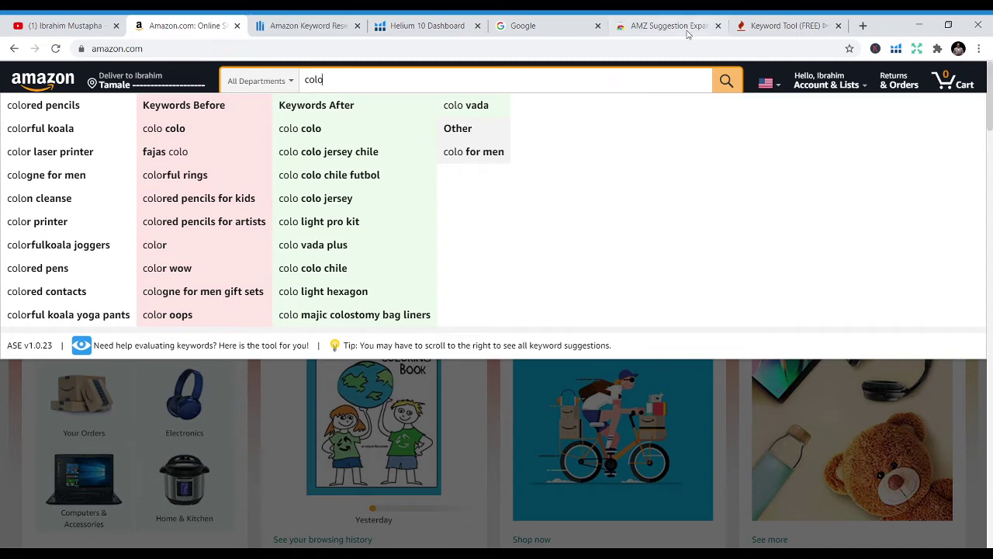
pyautogui.click(643, 26)
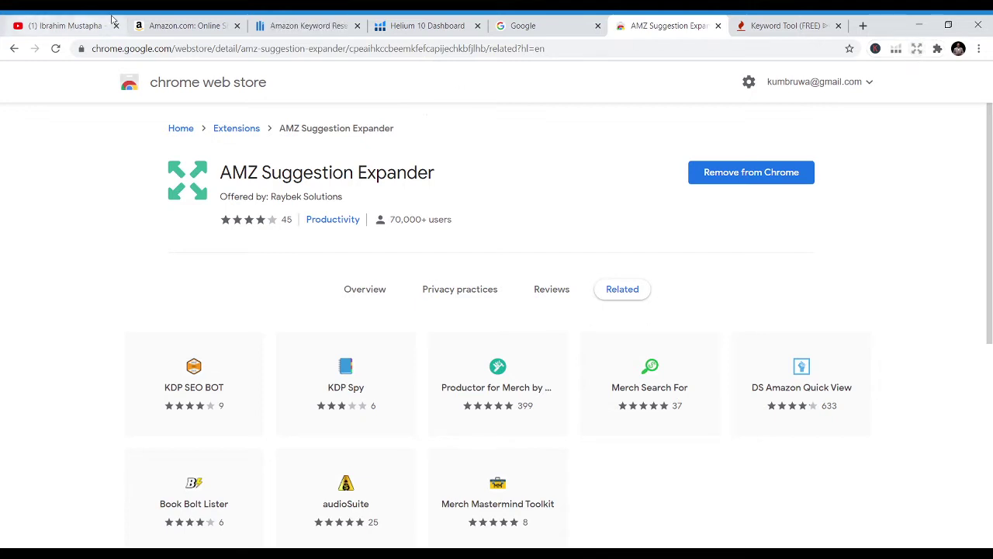
# Step: Return to Amazon.com and re-enter "colo" as the search term to bring up its expanded suggestions
pyautogui.click(197, 19)
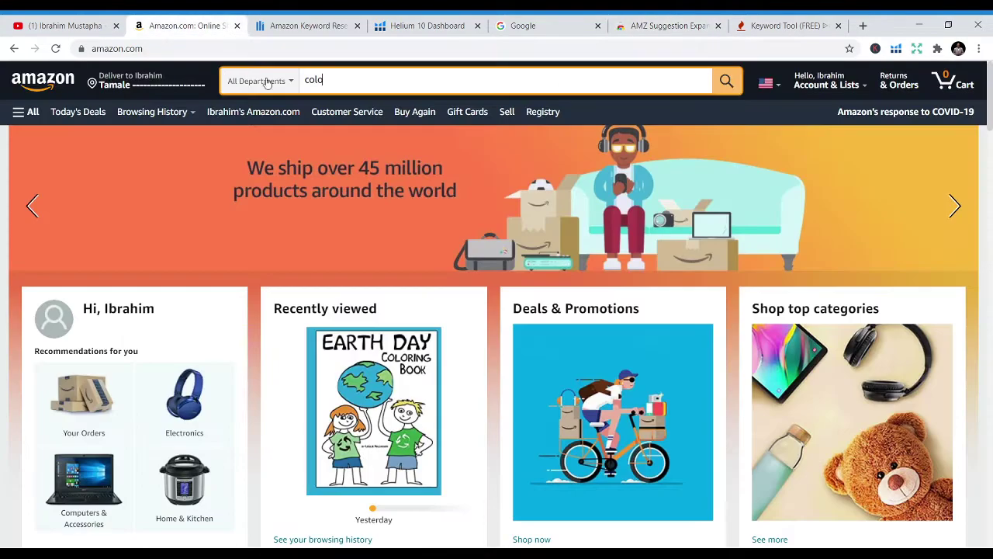
pyautogui.click(386, 87)
pyautogui.press('BackSpace')
pyautogui.press('BackSpace')
pyautogui.press('BackSpace')
pyautogui.press('BackSpace')
pyautogui.write('colo')
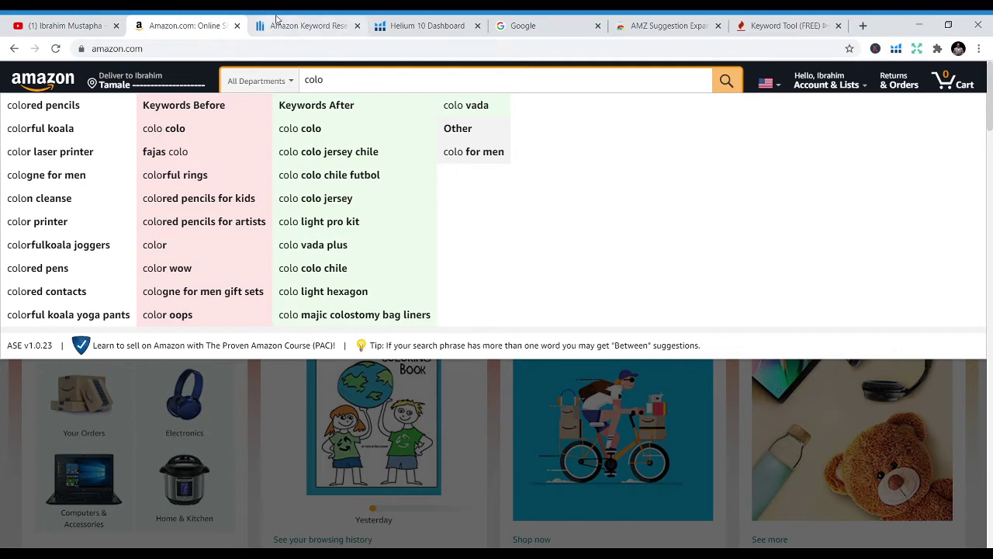
# Step: Switch to the Sellics Sonar keyword tool and enter "journal" as the keyword
pyautogui.click(303, 25)
pyautogui.moveTo(322, 84)
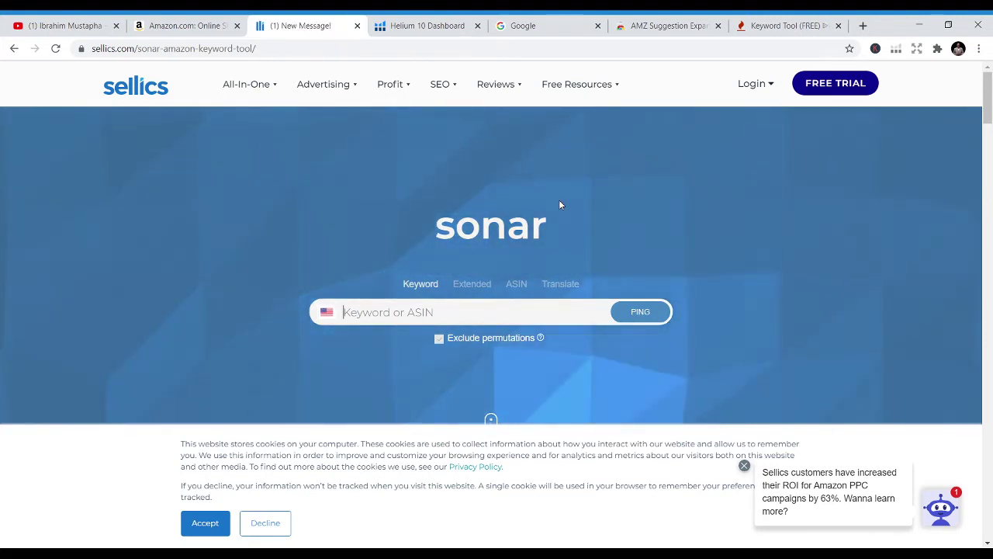
pyautogui.scroll(-2, 623, 222)
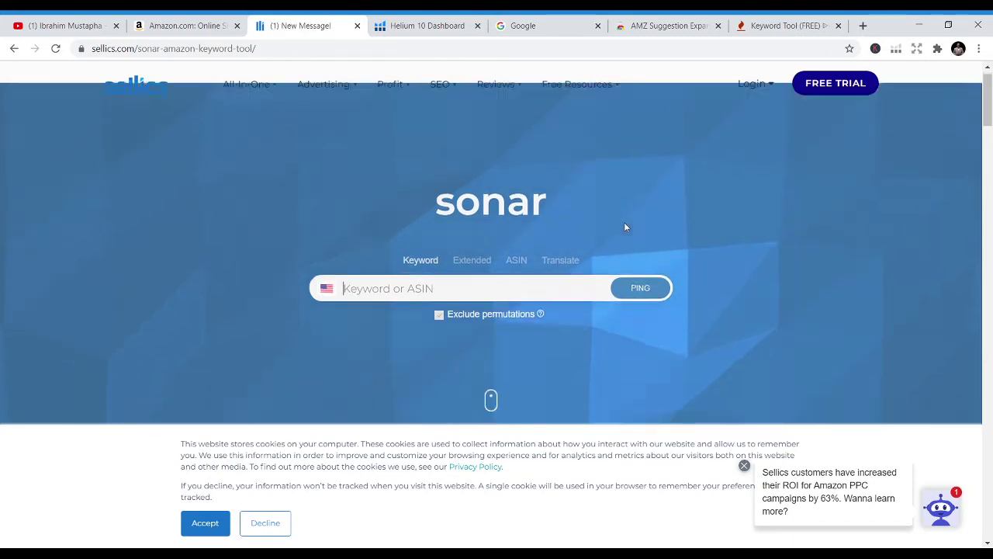
pyautogui.scroll(1, 677, 262)
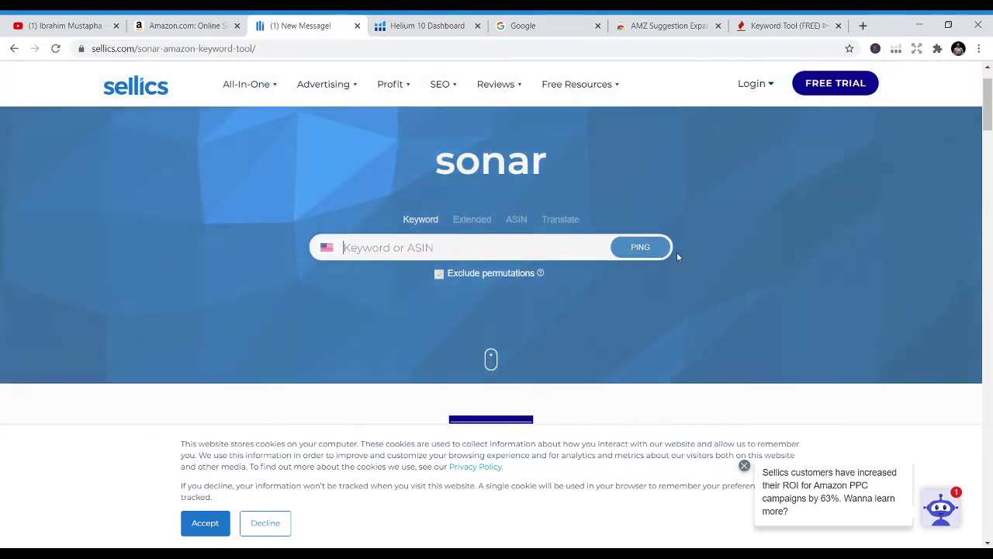
pyautogui.scroll(1, 676, 252)
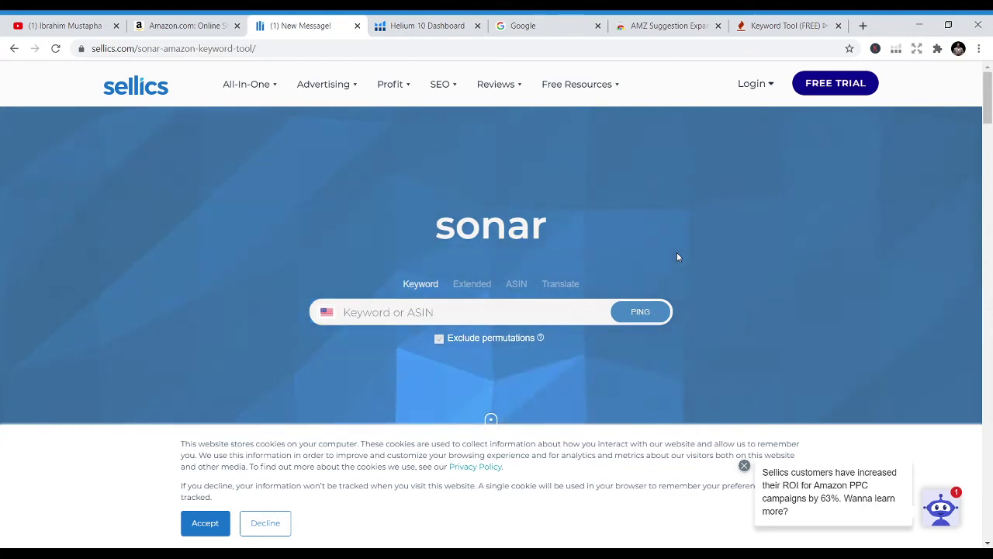
pyautogui.write('jou')
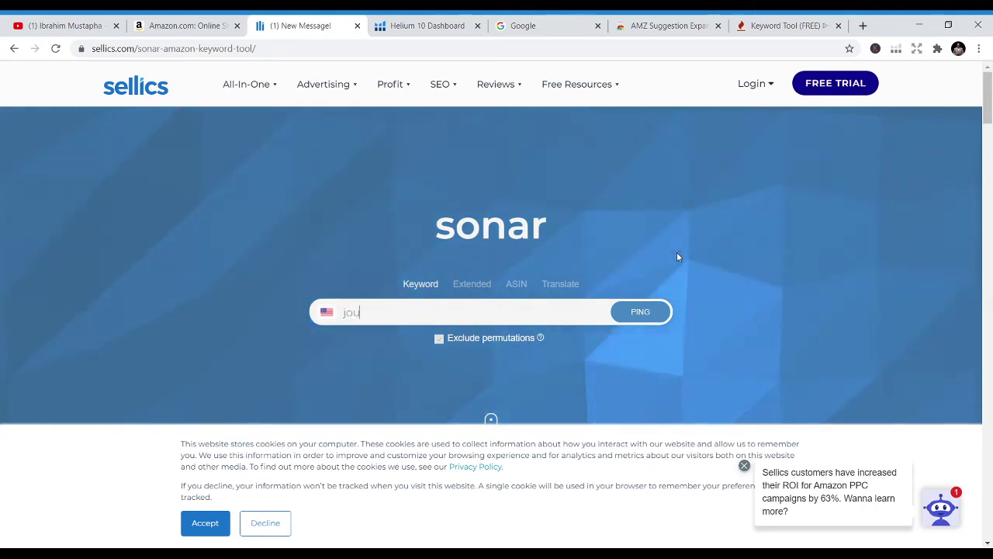
pyautogui.write('rnal')
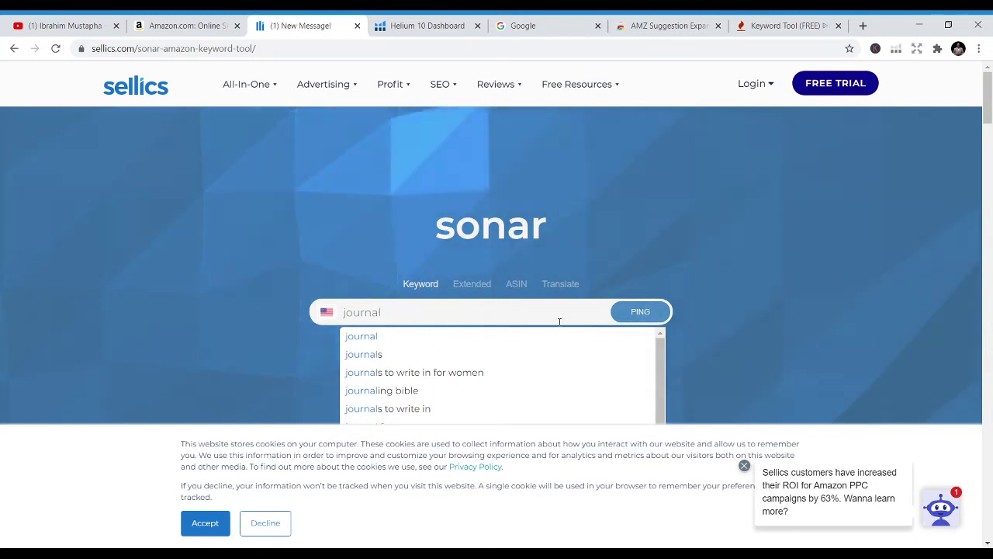
# Step: Replace the Sonar keyword with "coloring", run the suggested "coloring books" search, and dismiss the suggestion list
pyautogui.press('BackSpace')
pyautogui.press('BackSpace')
pyautogui.press('BackSpace')
pyautogui.press('BackSpace')
pyautogui.press('BackSpace')
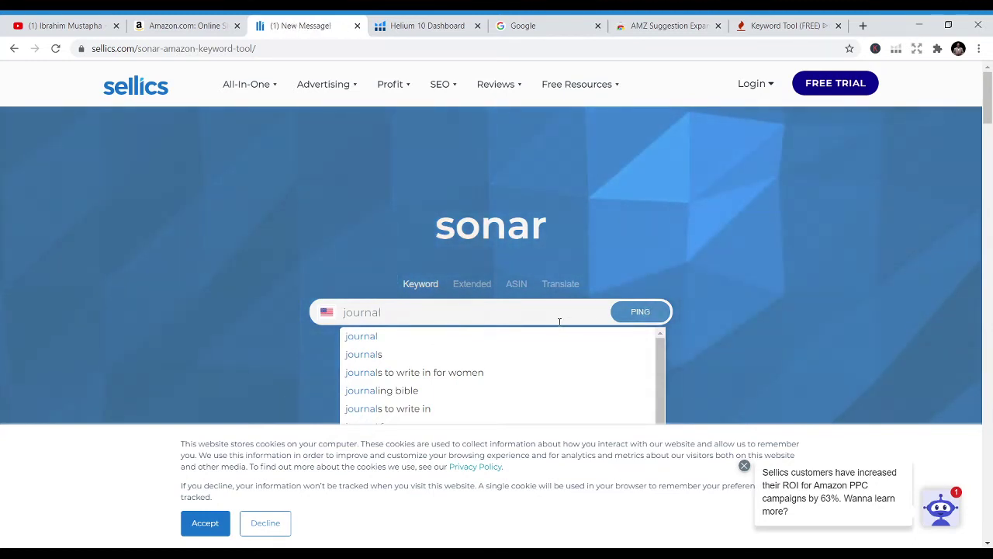
pyautogui.press('BackSpace')
pyautogui.press('BackSpace')
pyautogui.write('c')
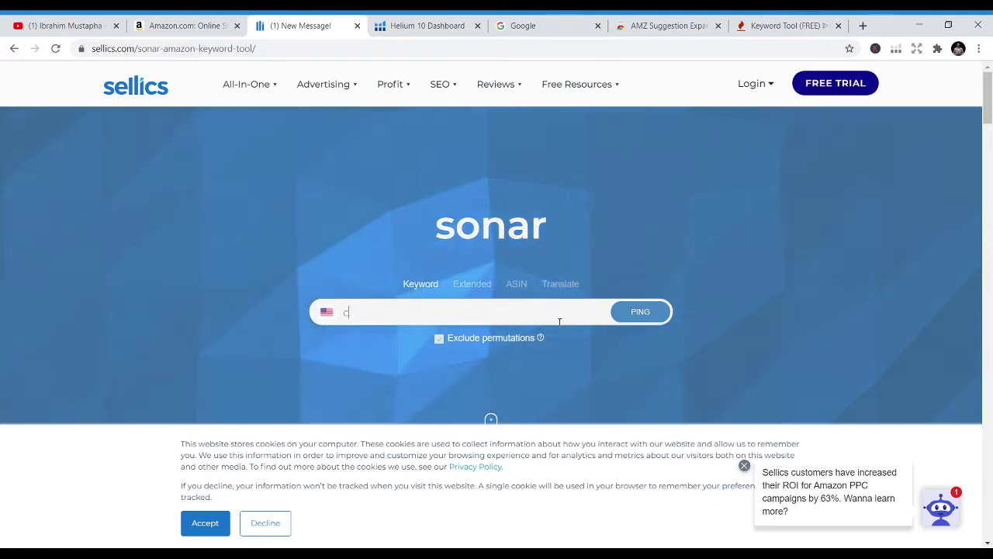
pyautogui.write('oloring')
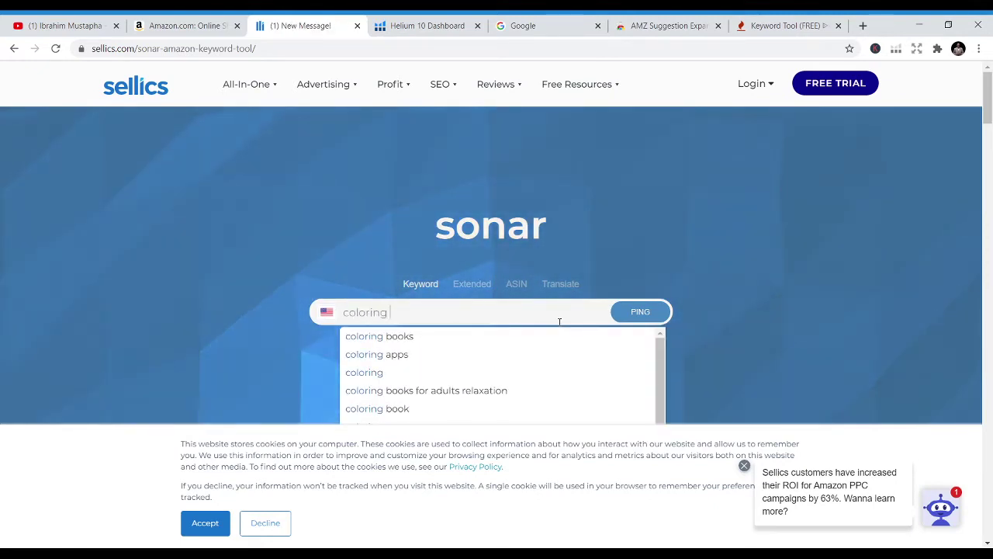
pyautogui.click(444, 336)
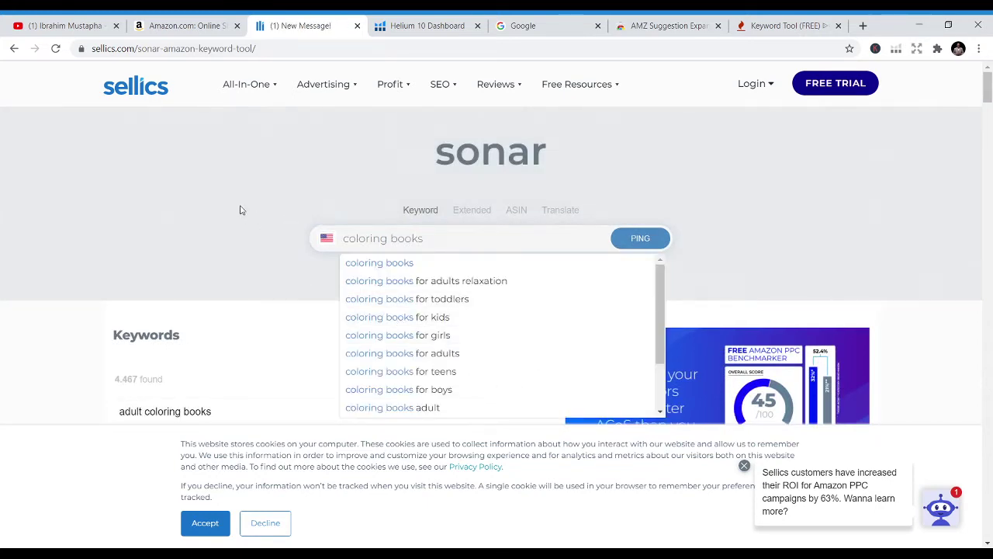
pyautogui.click(2, 219)
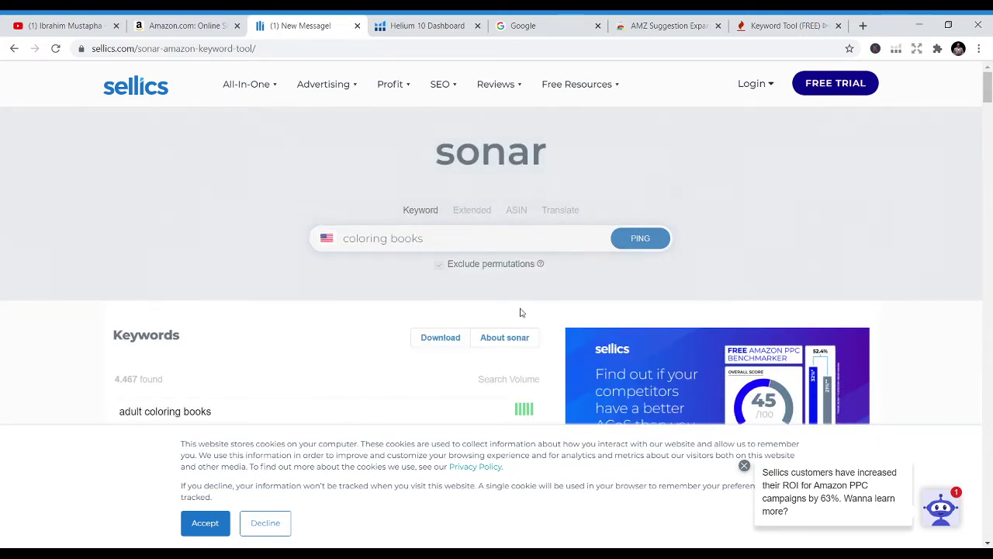
# Step: Examine the Sonar keyword list for "coloring books" and its search volume ratings
pyautogui.scroll(-3, 521, 313)
pyautogui.scroll(-2, 582, 218)
pyautogui.scroll(3, 313, 295)
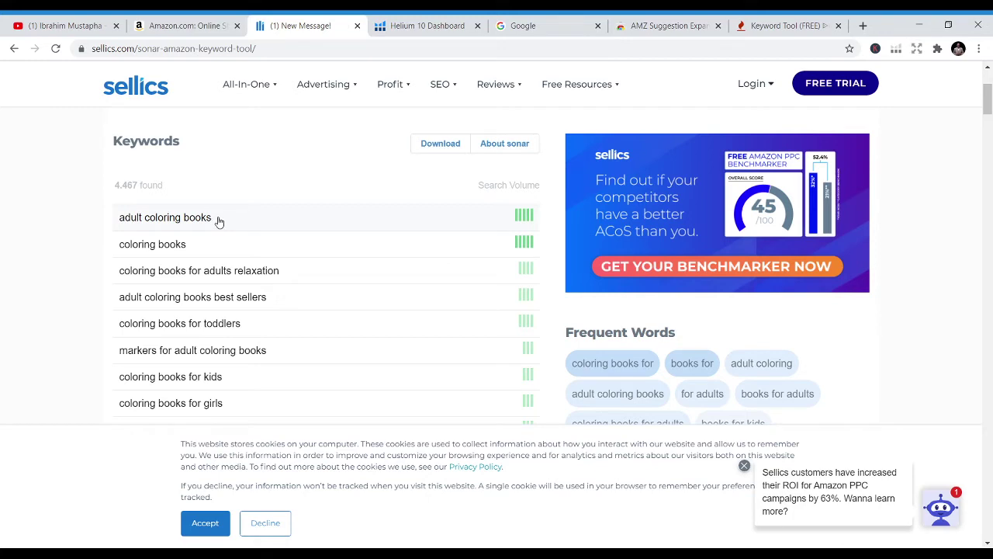
pyautogui.scroll(-5, 285, 223)
pyautogui.scroll(-9, 299, 235)
pyautogui.scroll(-2, 300, 239)
pyautogui.scroll(15, 303, 240)
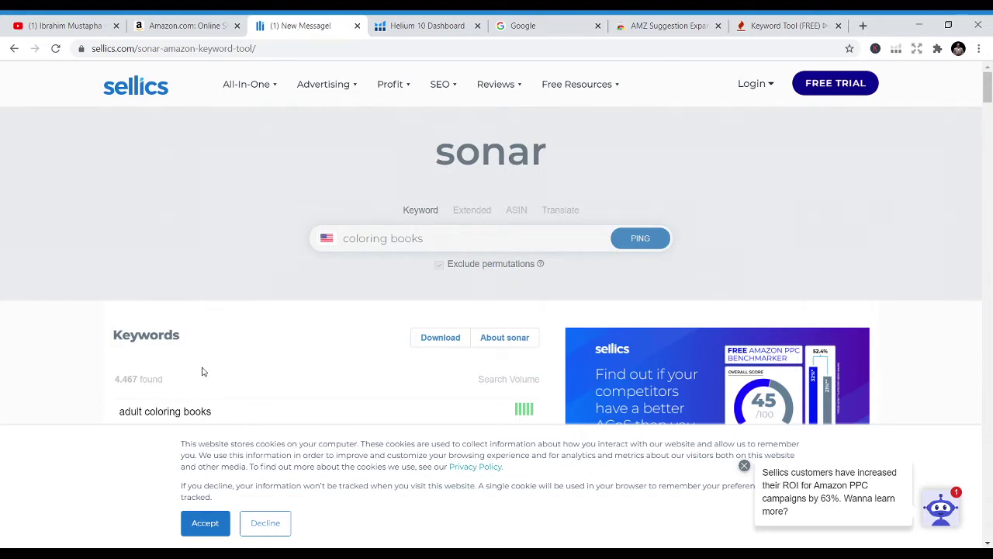
# Step: Look through the Sonar keyword list for "coloring books" down to the blurred entries and accept the site's cookies
pyautogui.scroll(-6, 202, 371)
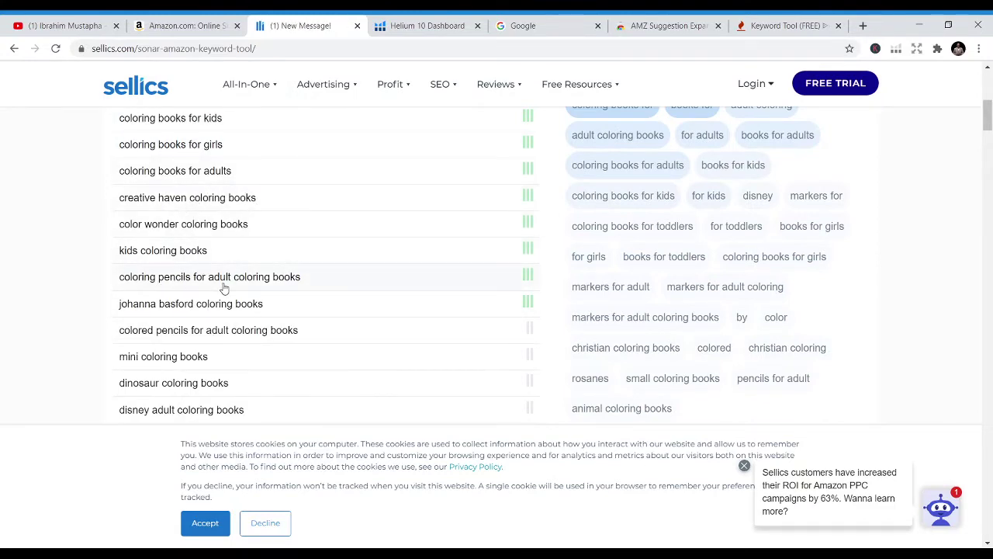
pyautogui.scroll(3, 223, 287)
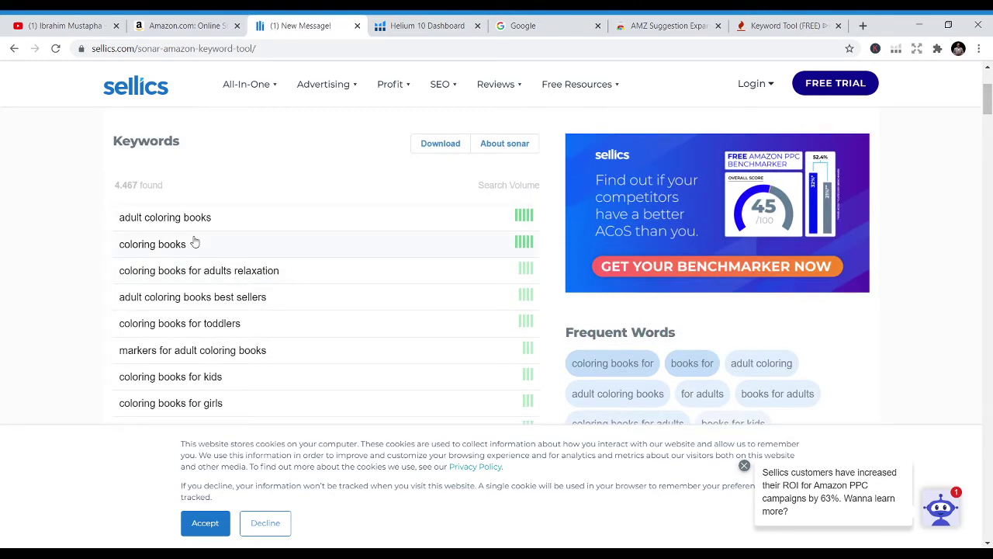
pyautogui.scroll(-6, 194, 243)
pyautogui.scroll(-8, 200, 244)
pyautogui.scroll(-6, 208, 247)
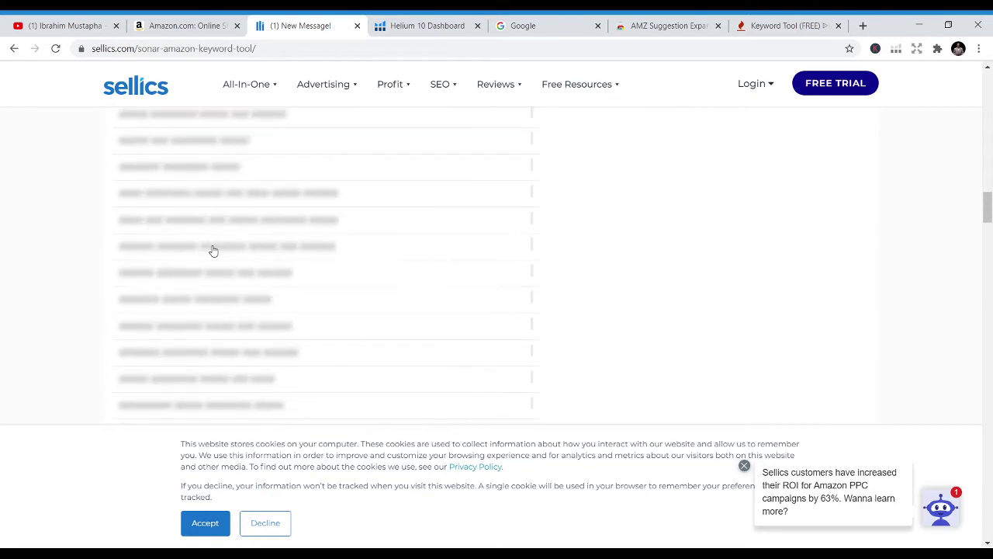
pyautogui.click(206, 525)
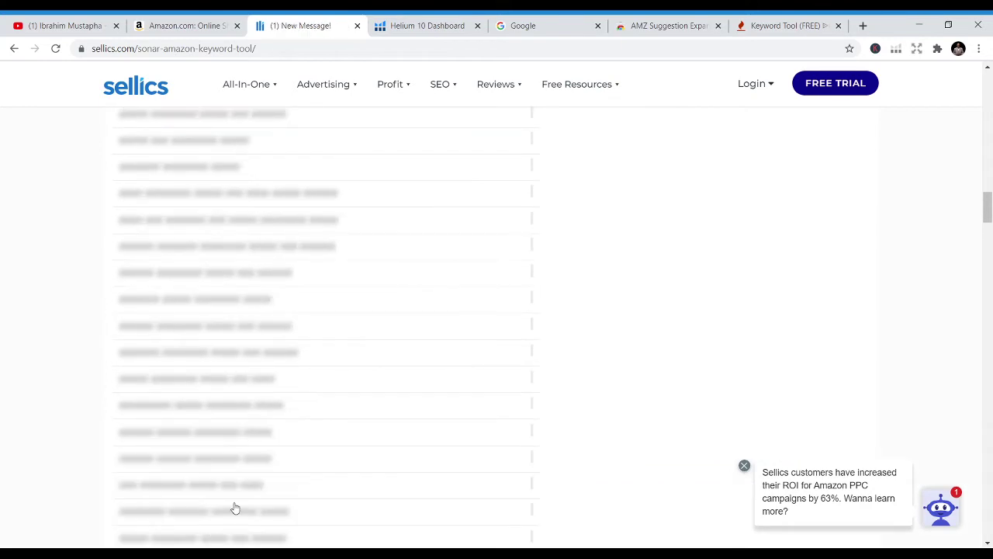
# Step: Download the Sonar keyword results for "coloring books" as a CSV file
pyautogui.scroll(-3, 168, 326)
pyautogui.scroll(4, 173, 332)
pyautogui.scroll(8, 177, 331)
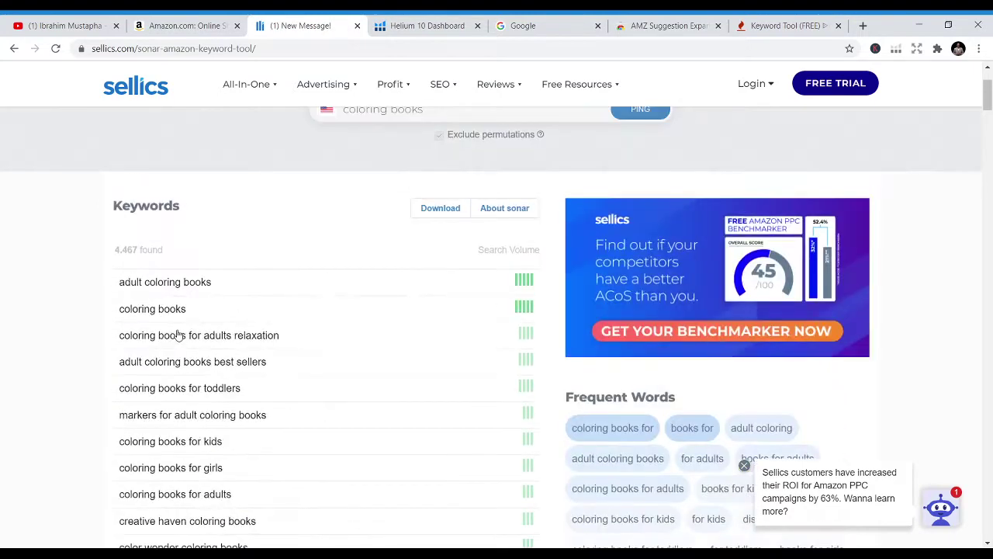
pyautogui.click(438, 210)
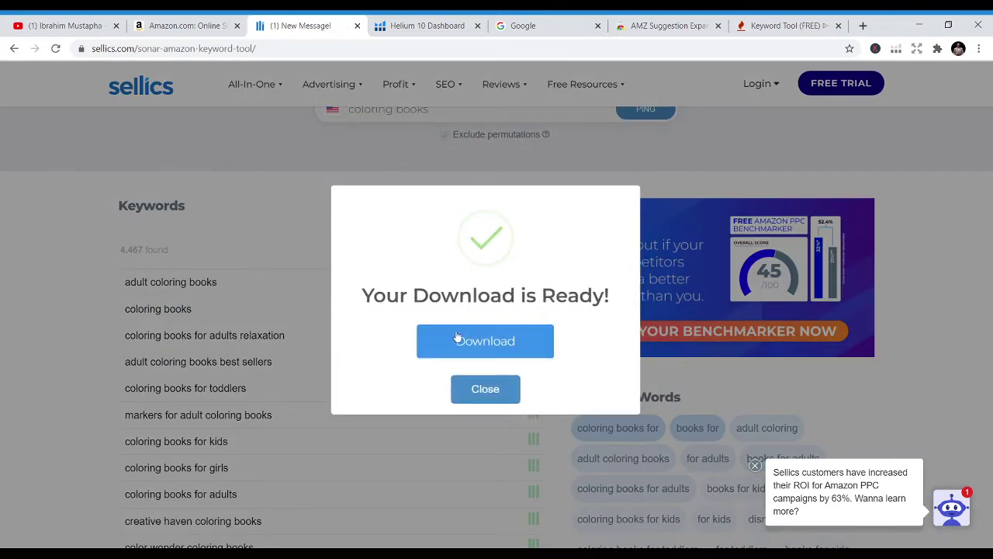
pyautogui.click(482, 344)
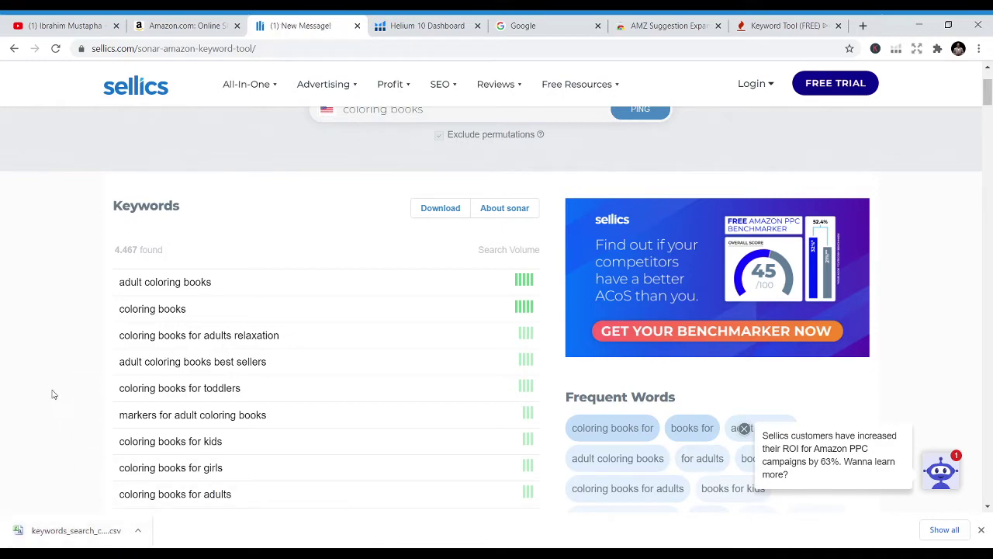
# Step: Examine the Sonar keyword results, search volume ratings, Frequent Words and Relevant Products for "coloring books"
pyautogui.scroll(-2, 83, 391)
pyautogui.scroll(3, 82, 384)
pyautogui.scroll(-10, 144, 428)
pyautogui.scroll(-8, 132, 382)
pyautogui.scroll(7, 140, 376)
pyautogui.scroll(12, 142, 374)
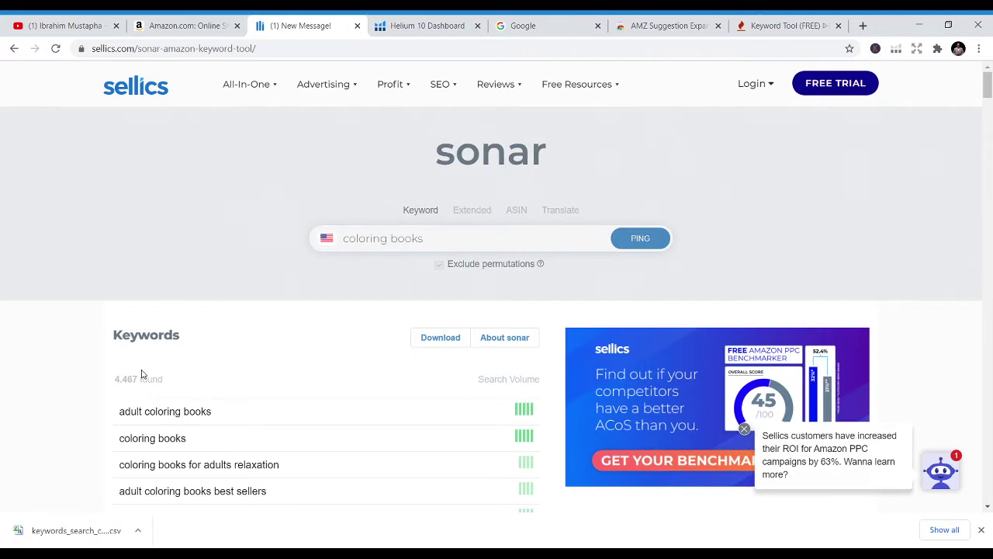
pyautogui.scroll(-1, 143, 379)
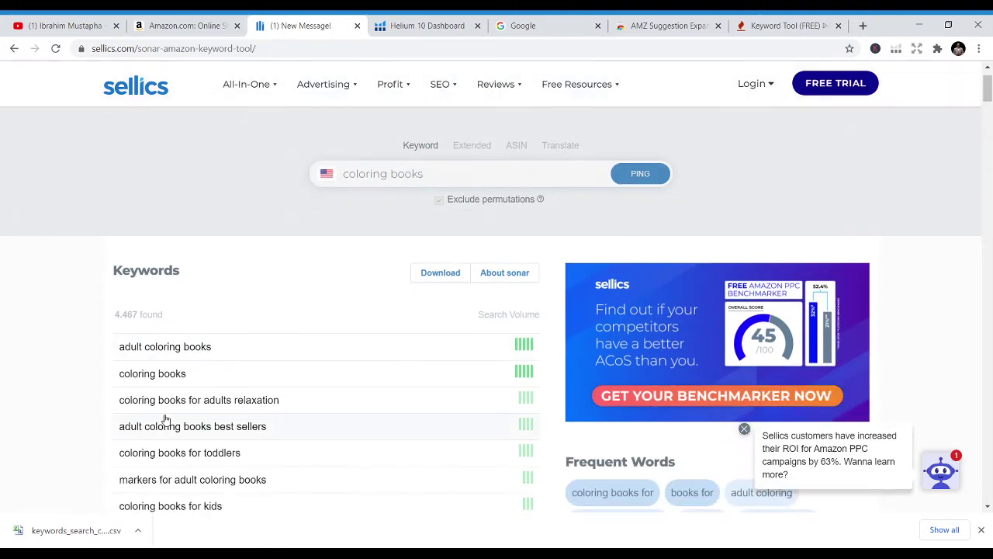
pyautogui.scroll(-5, 204, 421)
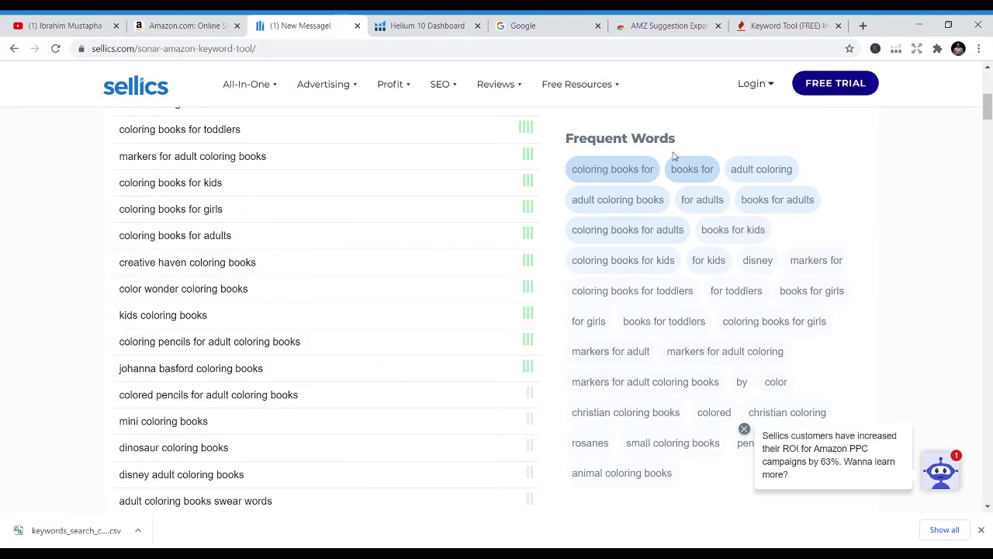
pyautogui.scroll(-2, 744, 330)
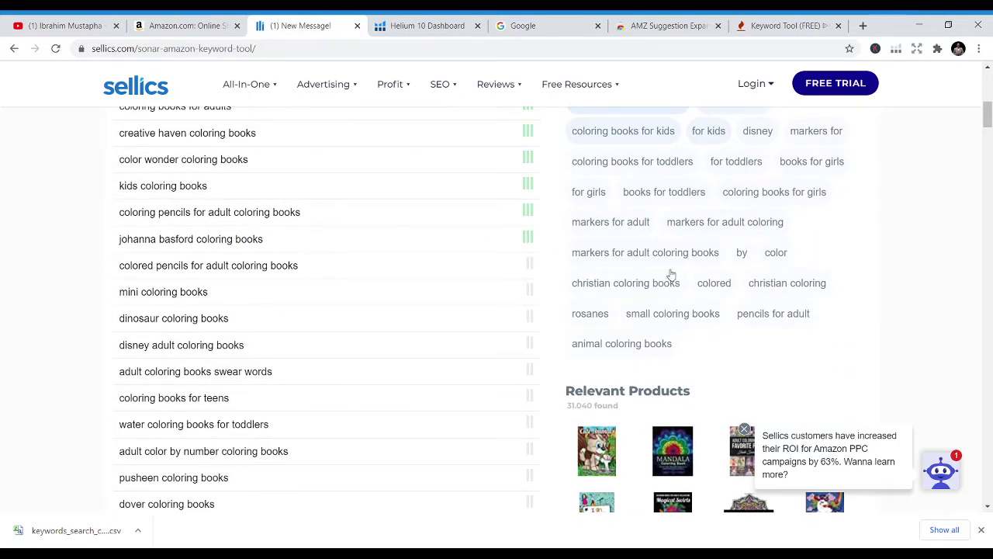
pyautogui.scroll(1, 675, 275)
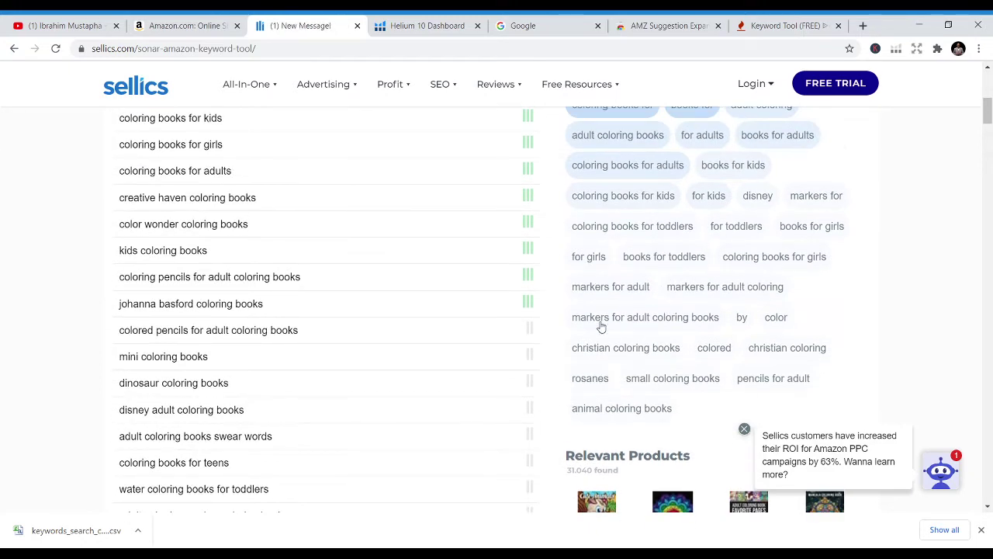
pyautogui.scroll(1, 601, 326)
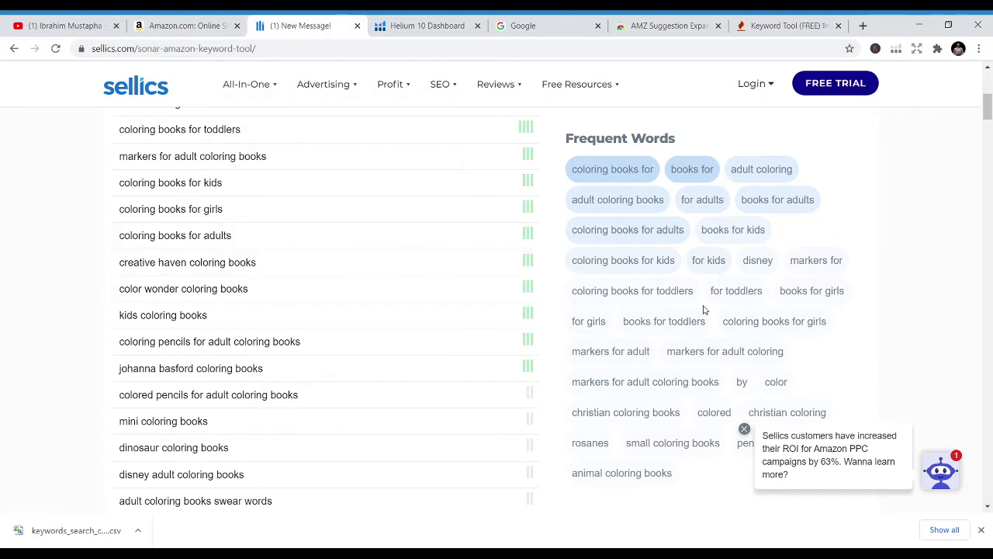
pyautogui.scroll(5, 565, 303)
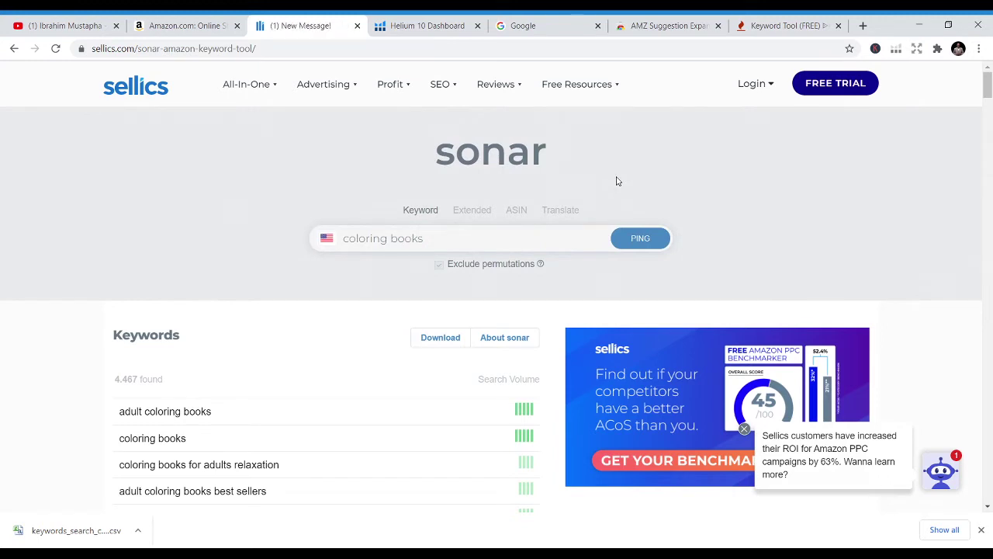
# Step: Switch to the Helium 10 dashboard and open the Cerebro reverse ASIN lookup tool
pyautogui.click(439, 29)
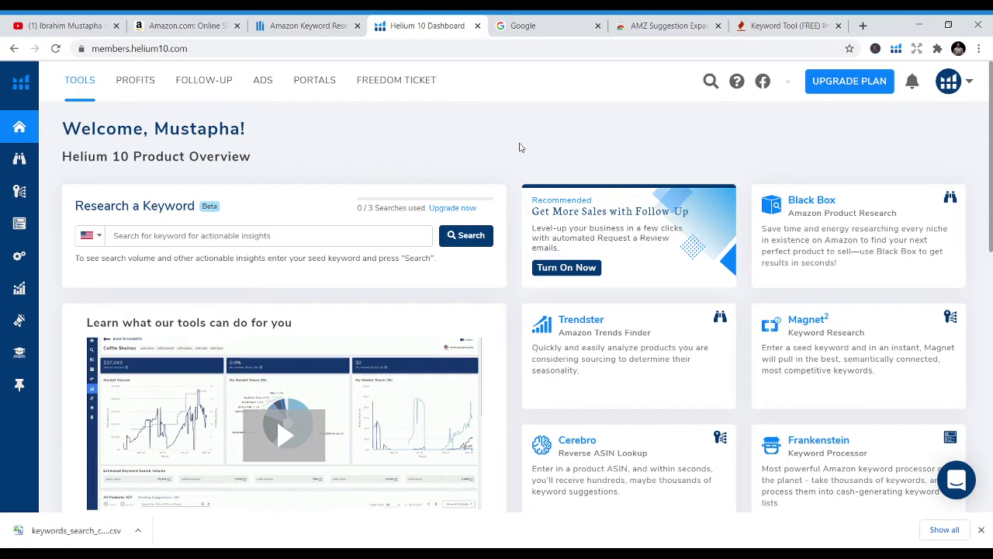
pyautogui.scroll(-1, 519, 146)
pyautogui.scroll(1, 520, 145)
pyautogui.scroll(-3, 703, 171)
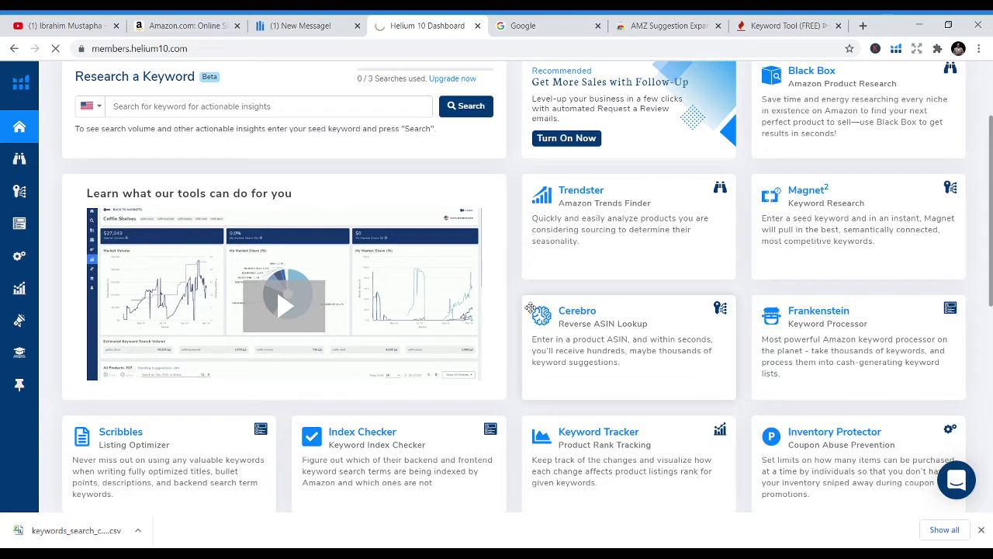
pyautogui.click(530, 308)
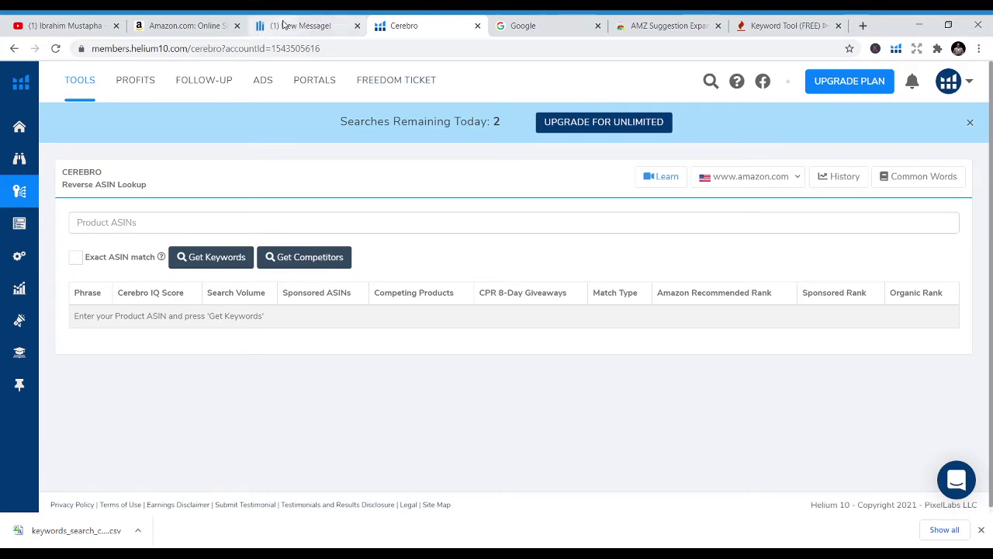
# Step: Return to Amazon.com and limit the search to the Books department
pyautogui.click(200, 26)
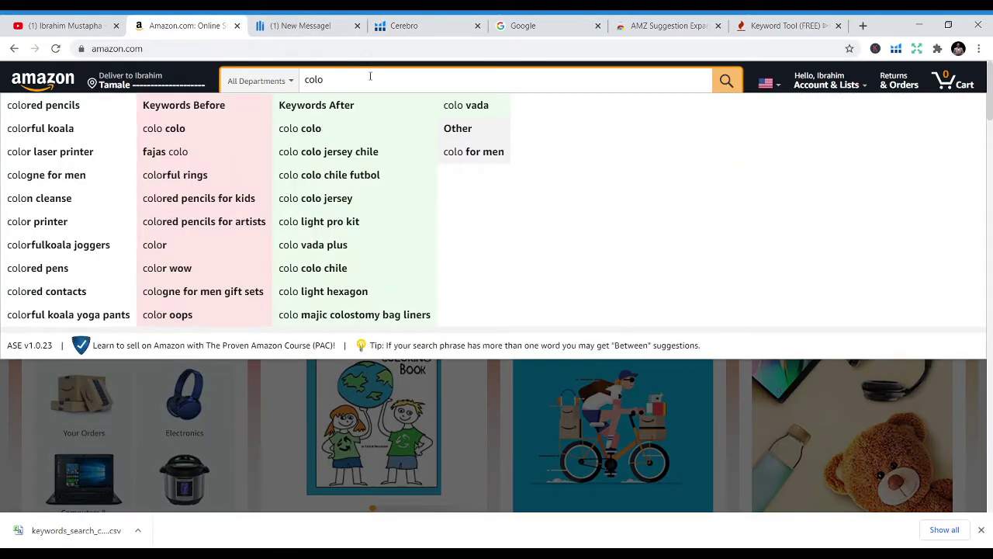
pyautogui.click(258, 82)
pyautogui.click(257, 159)
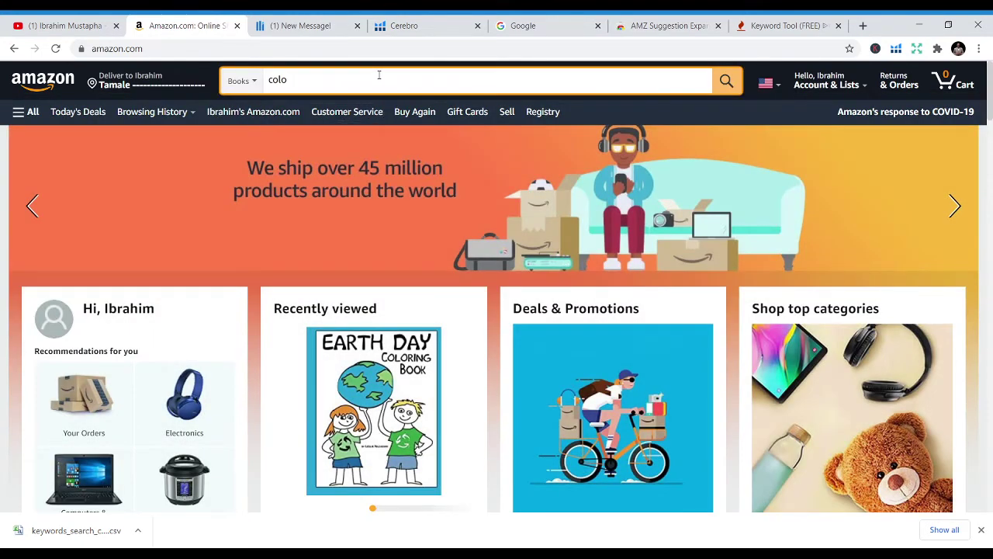
# Step: Replace the search term with "grat" and run the suggested "gratitude journal" search
pyautogui.press('BackSpace')
pyautogui.press('BackSpace')
pyautogui.press('BackSpace')
pyautogui.press('BackSpace')
pyautogui.write('grat')
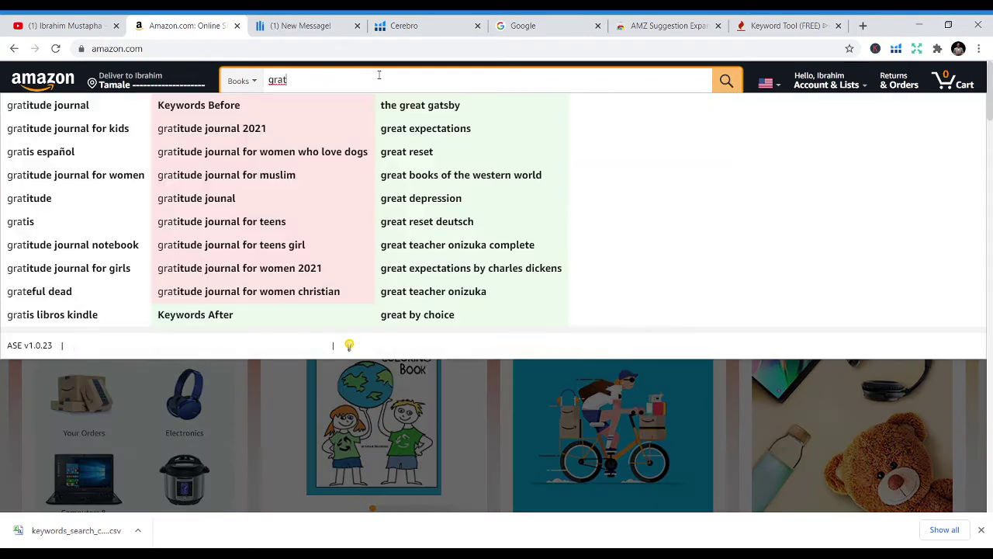
pyautogui.click(93, 107)
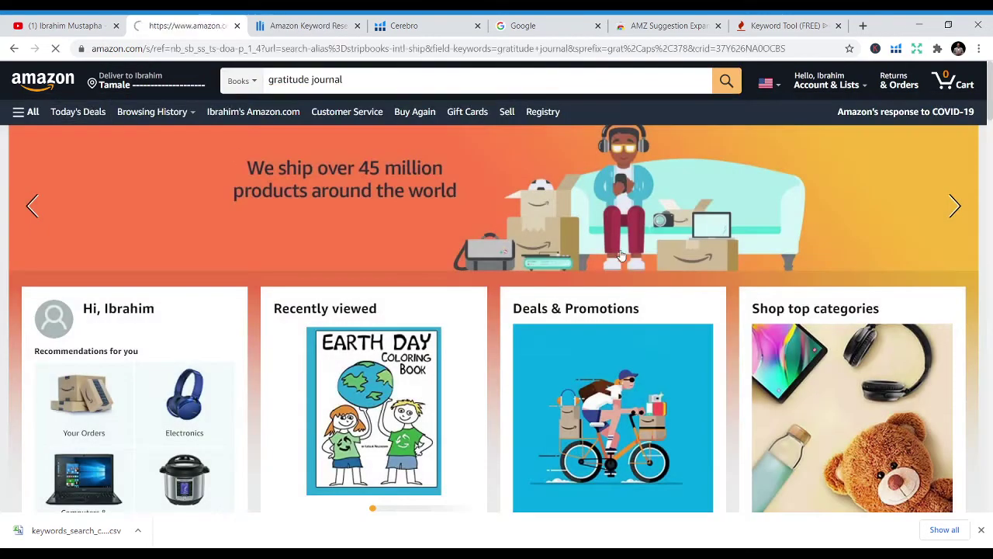
# Step: Open the product page of "Good Days Start With Gratitude" from the results and reveal its full web address
pyautogui.scroll(-1, 630, 295)
pyautogui.scroll(-5, 632, 313)
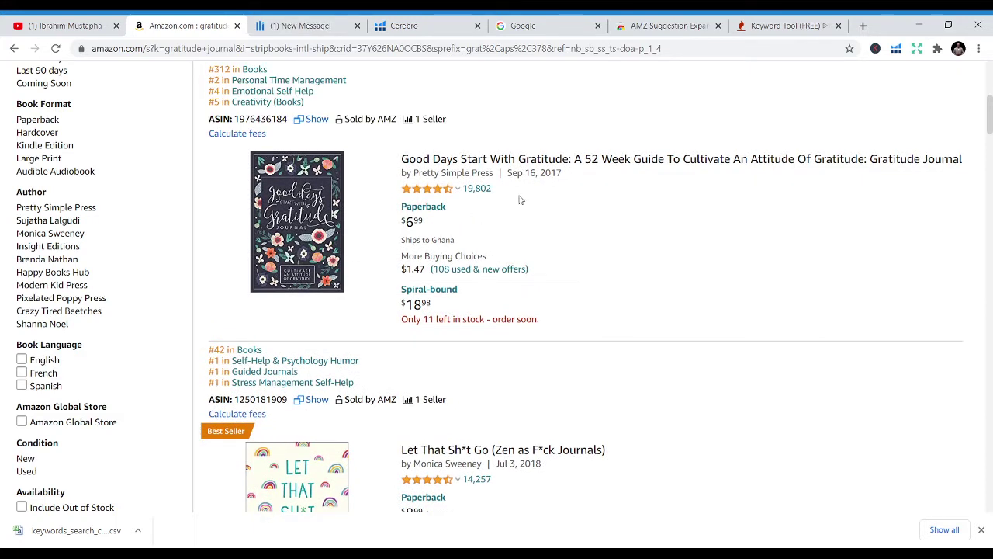
pyautogui.click(460, 162)
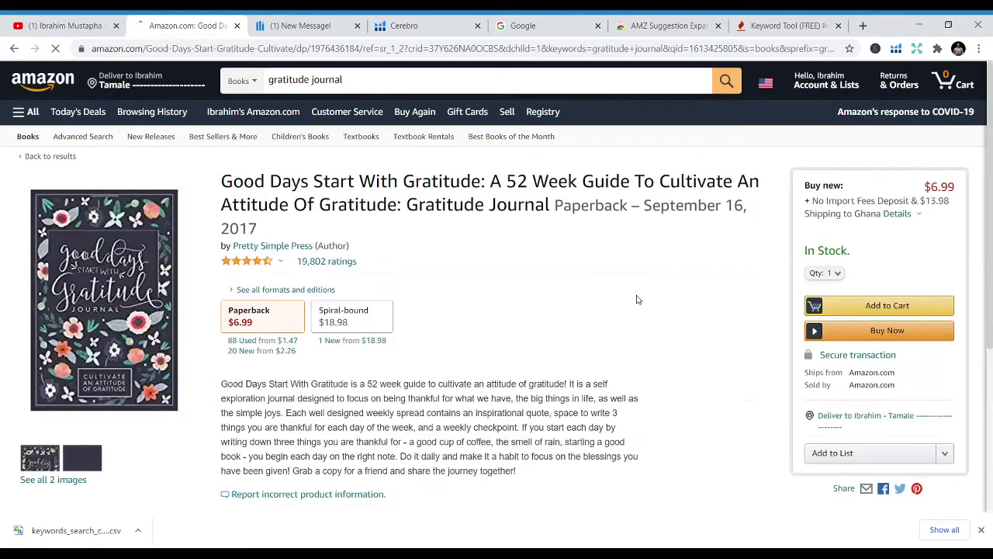
pyautogui.scroll(-3, 636, 298)
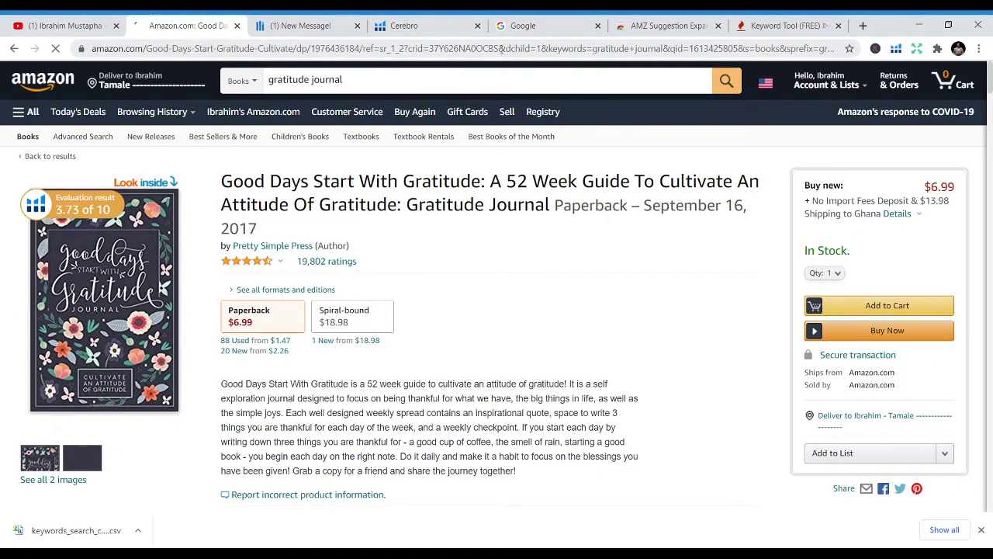
pyautogui.click(345, 47)
pyautogui.click(335, 51)
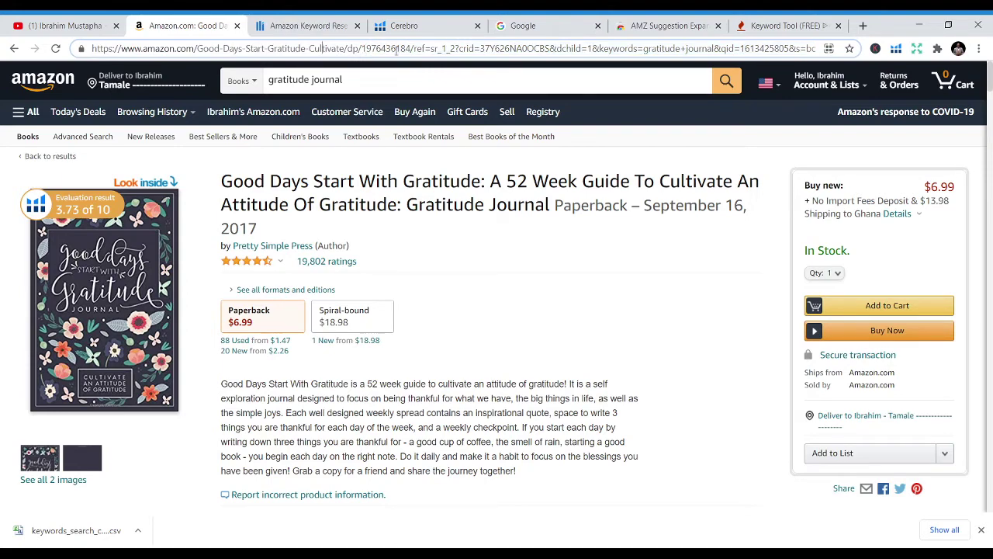
pyautogui.scroll(-3, 385, 273)
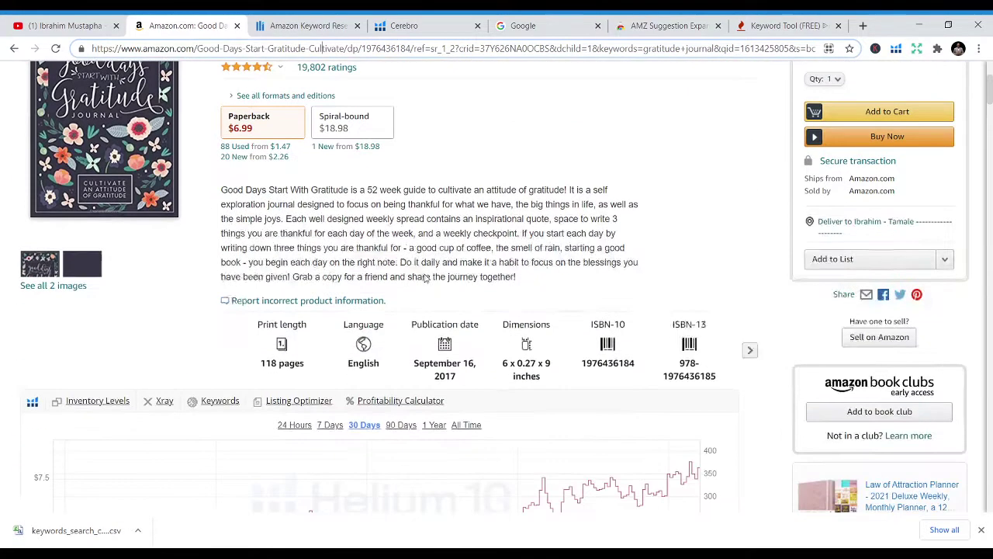
pyautogui.scroll(-5, 424, 279)
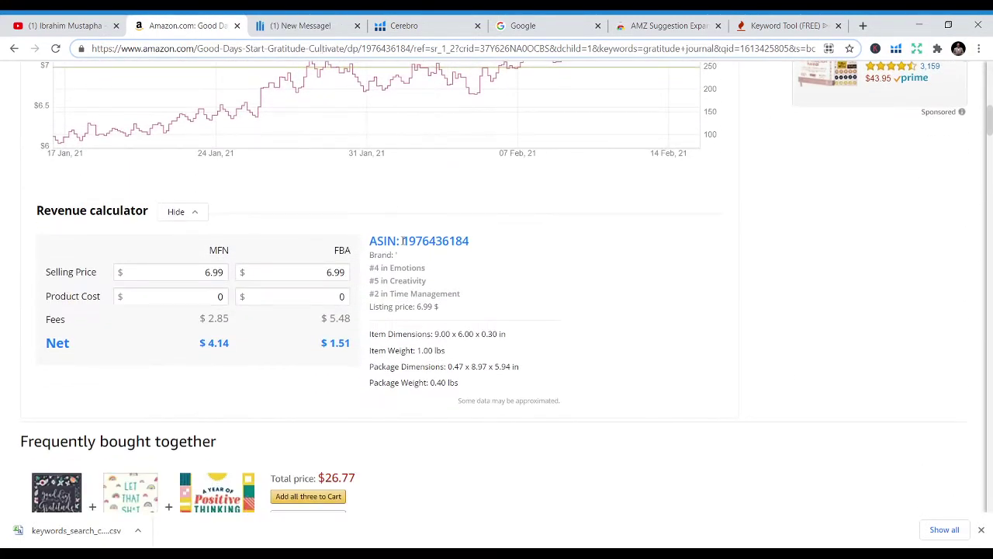
pyautogui.moveTo(403, 241); pyautogui.dragTo(468, 242)
pyautogui.hotkey('ctrl', 'c')
# Step: Find the Product details section and highlight the book's ISBN-10 number
pyautogui.scroll(-3, 468, 268)
pyautogui.scroll(7, 463, 251)
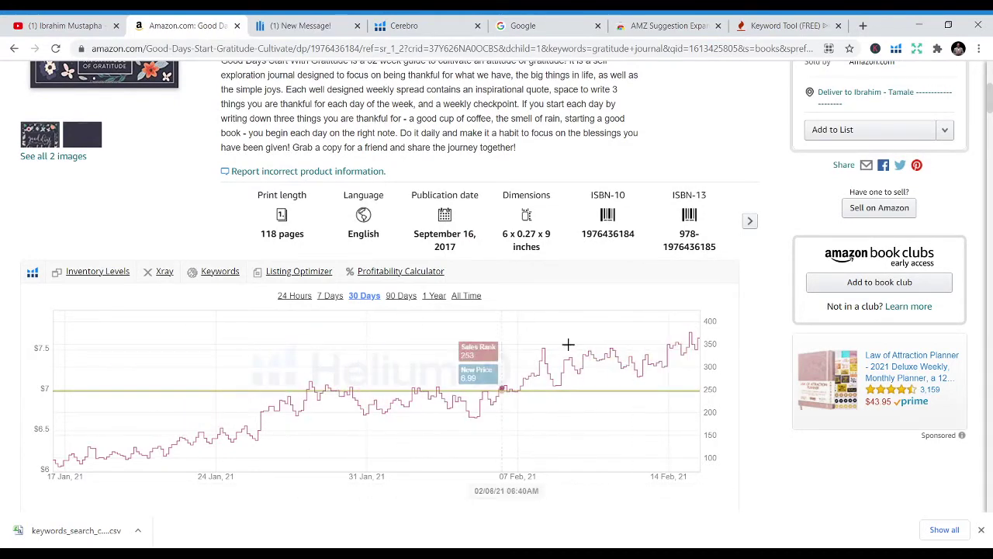
pyautogui.scroll(-10, 502, 361)
pyautogui.scroll(-5, 866, 436)
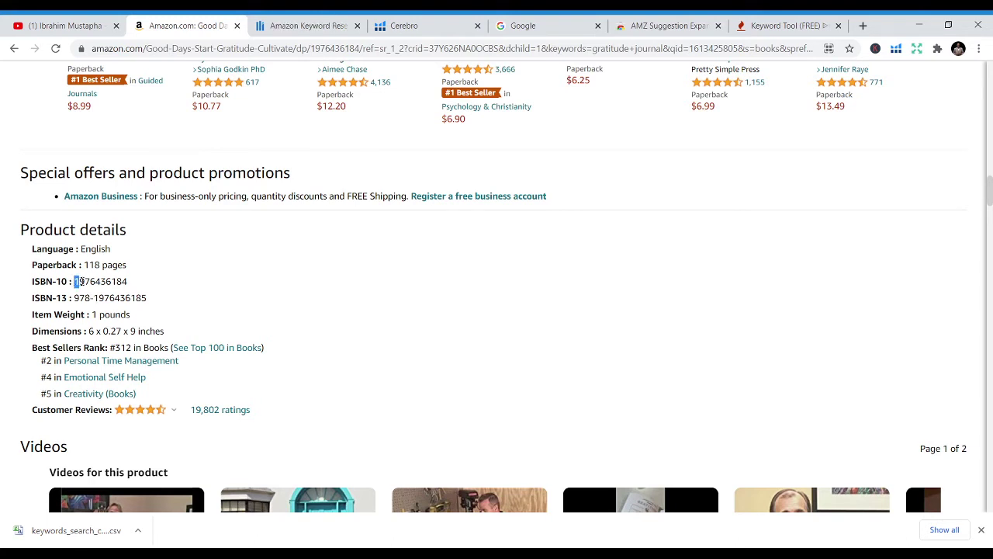
pyautogui.moveTo(77, 282); pyautogui.dragTo(124, 282)
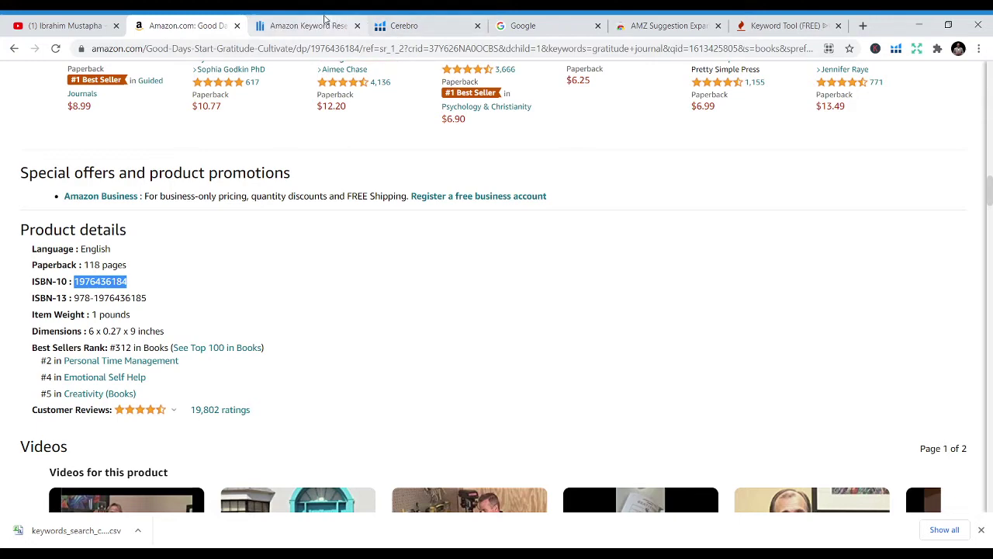
pyautogui.click(323, 23)
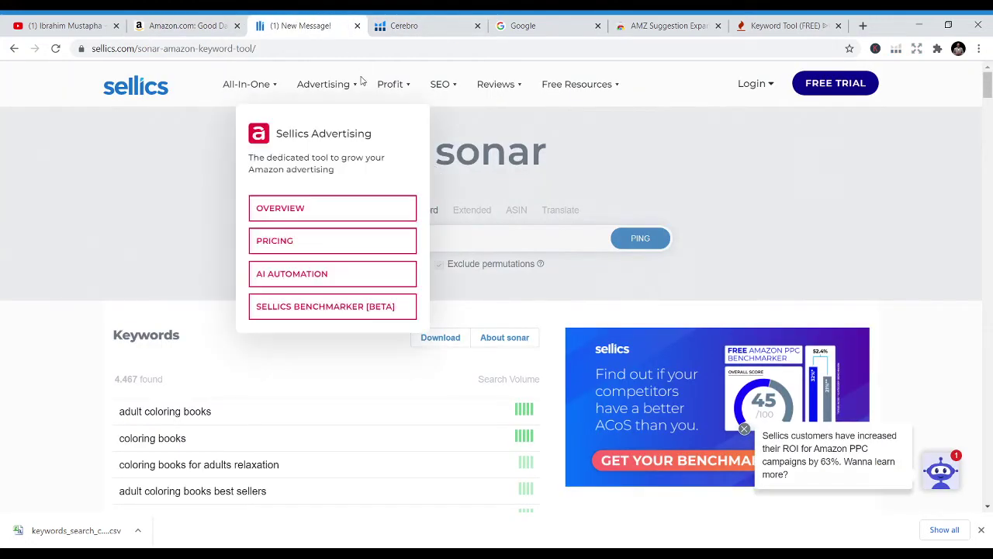
pyautogui.click(410, 28)
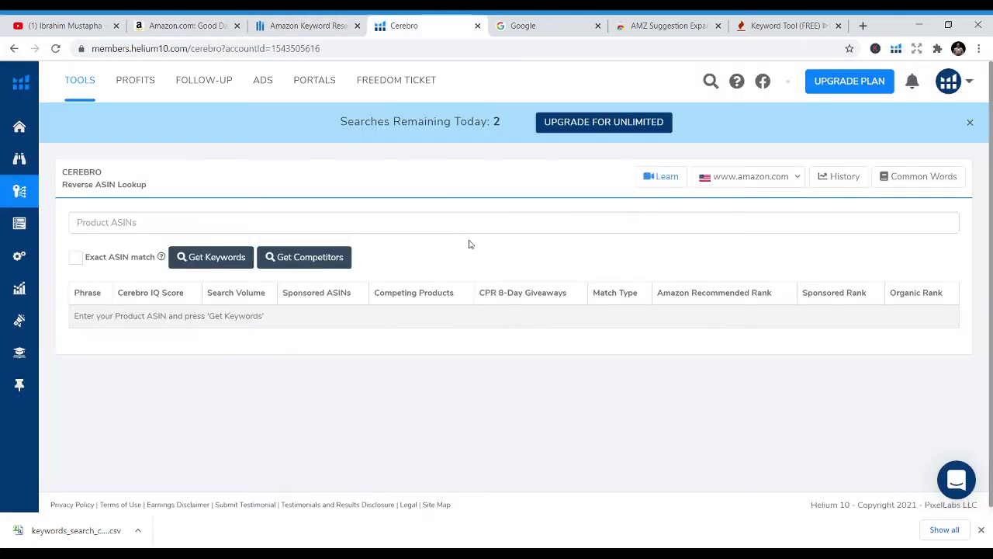
pyautogui.click(248, 227)
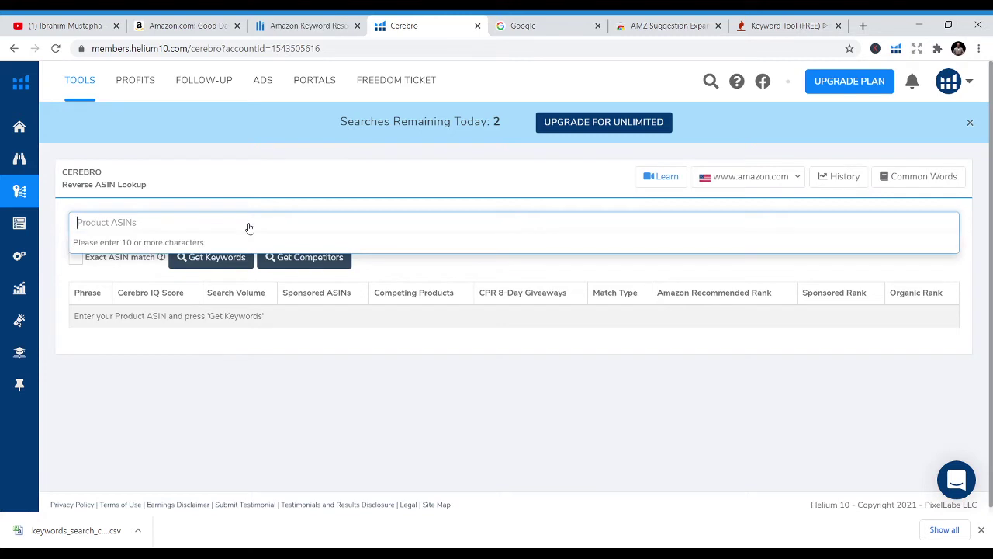
pyautogui.hotkey('ctrl', 'v')
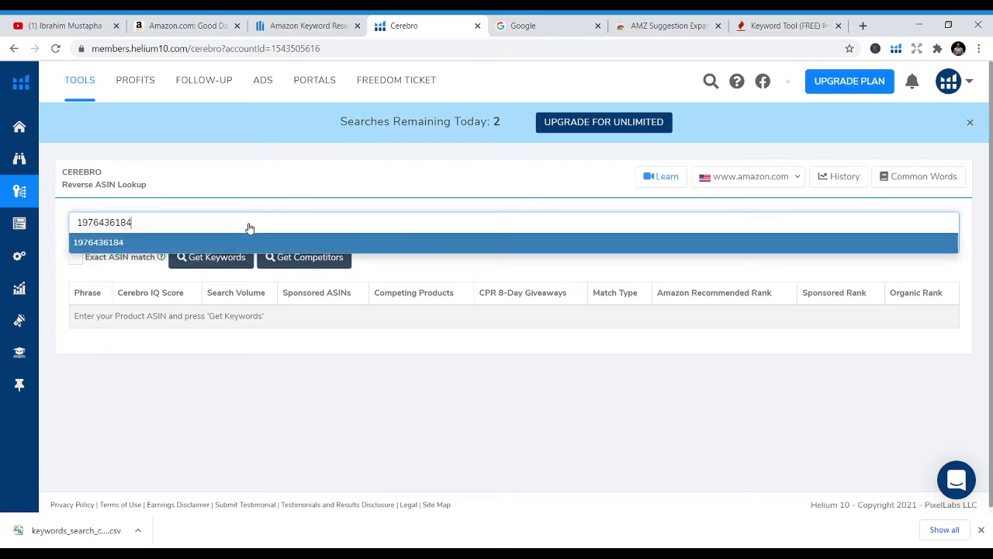
pyautogui.press('Return')
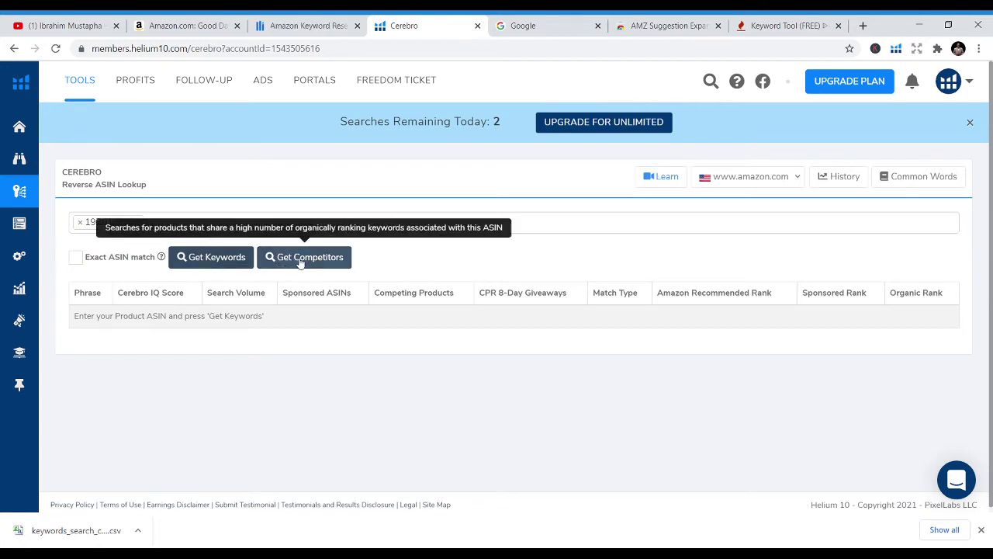
pyautogui.click(228, 261)
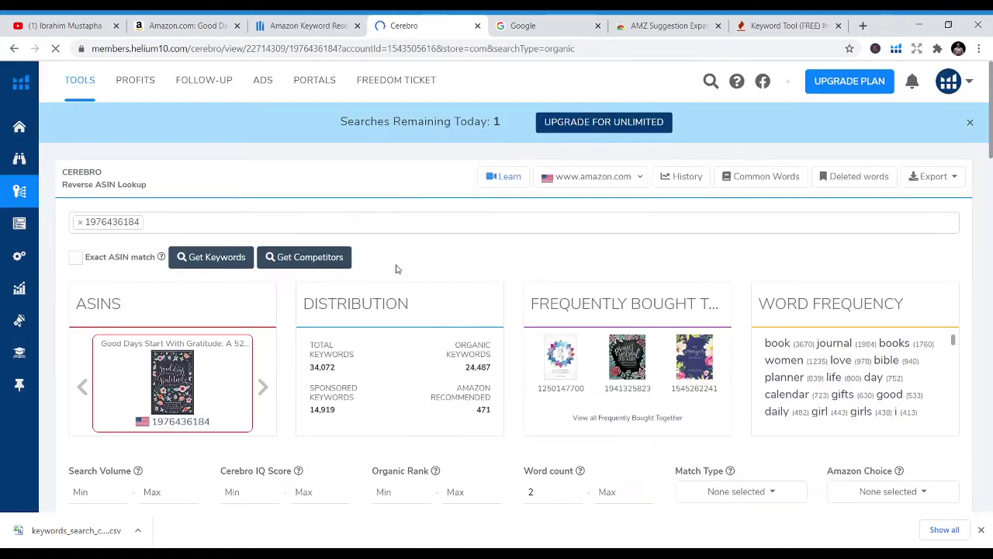
pyautogui.scroll(-3, 396, 268)
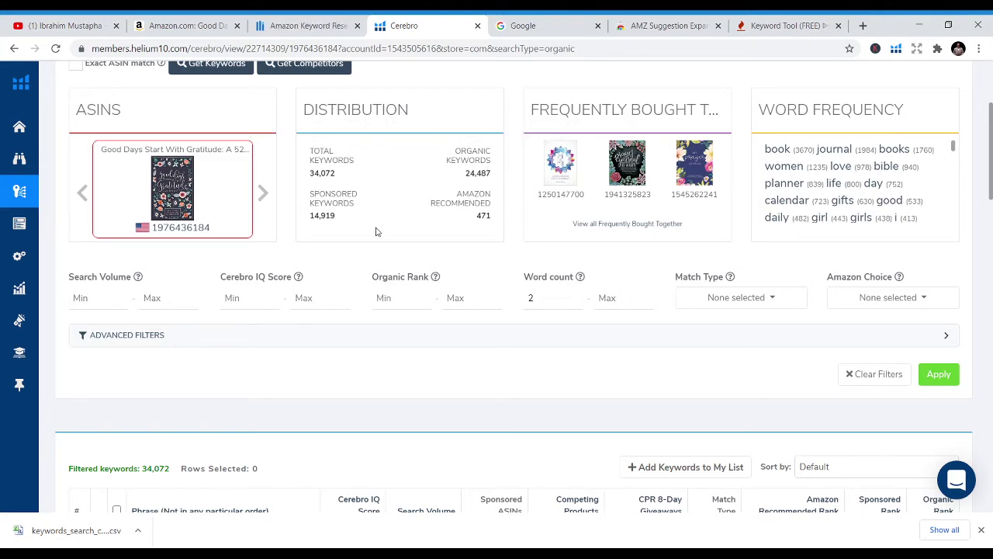
pyautogui.scroll(-3, 271, 264)
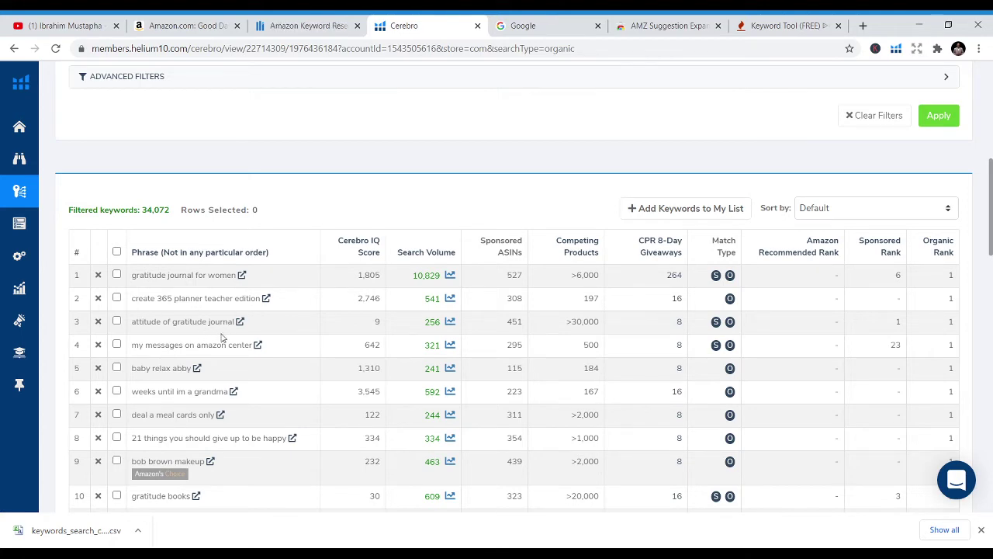
pyautogui.scroll(-8, 226, 325)
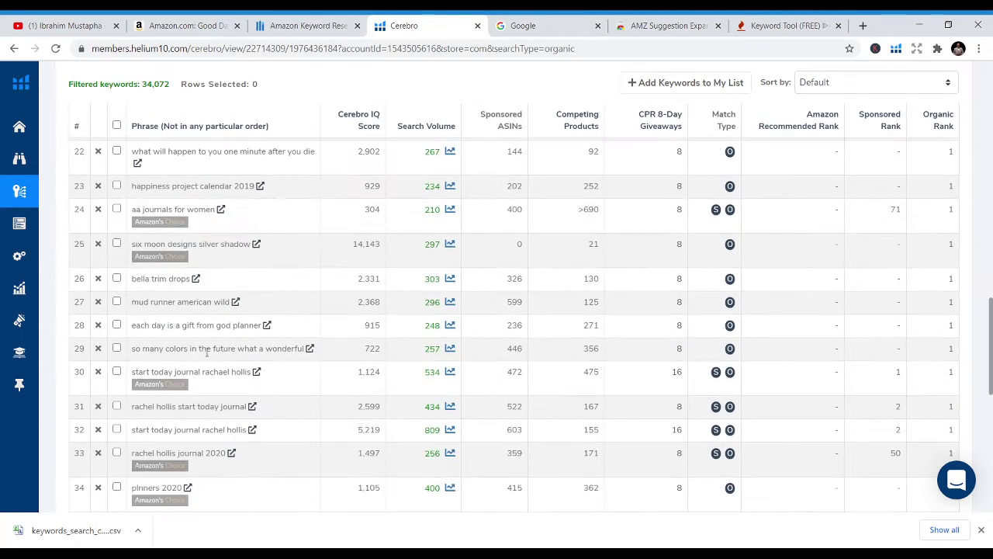
pyautogui.scroll(-2, 207, 352)
pyautogui.scroll(-6, 228, 372)
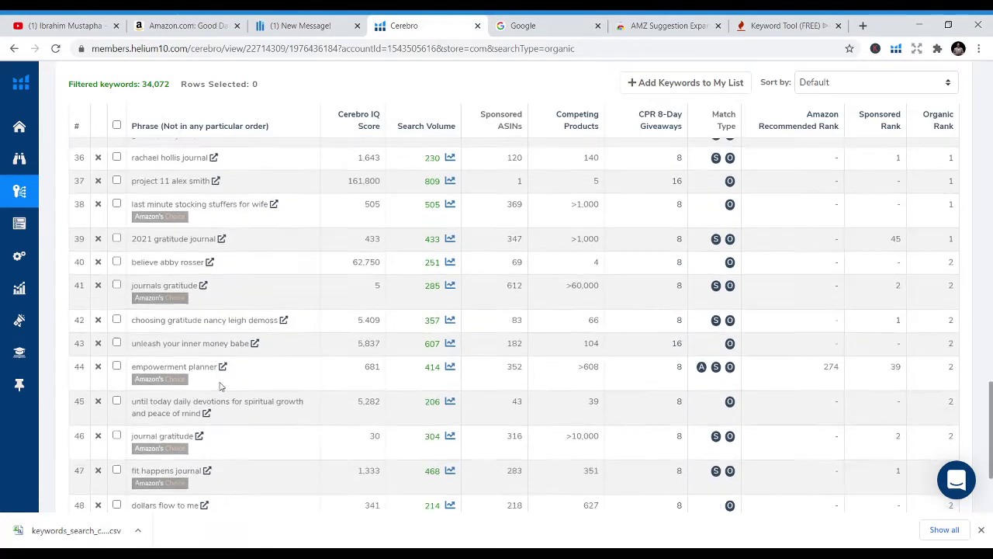
pyautogui.scroll(20, 219, 380)
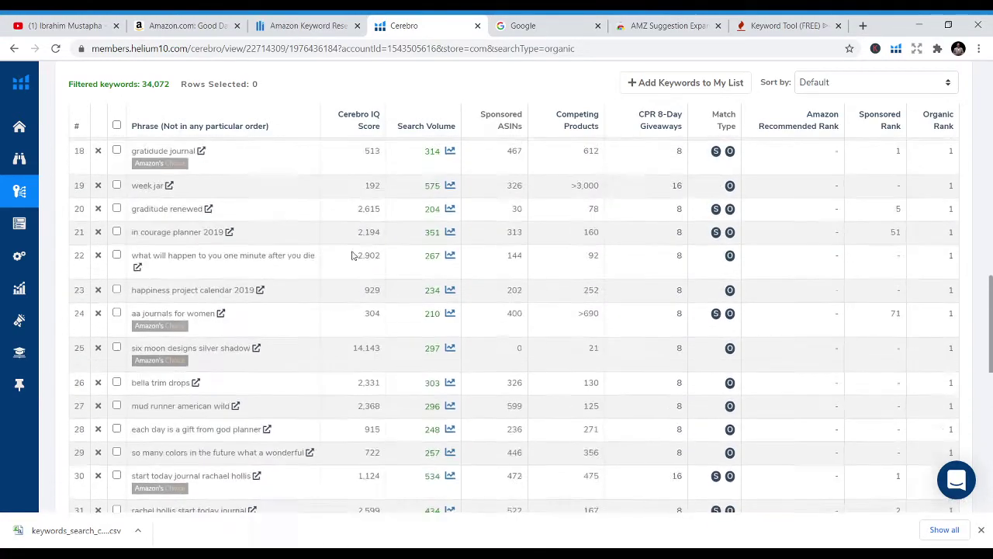
pyautogui.scroll(1, 768, 264)
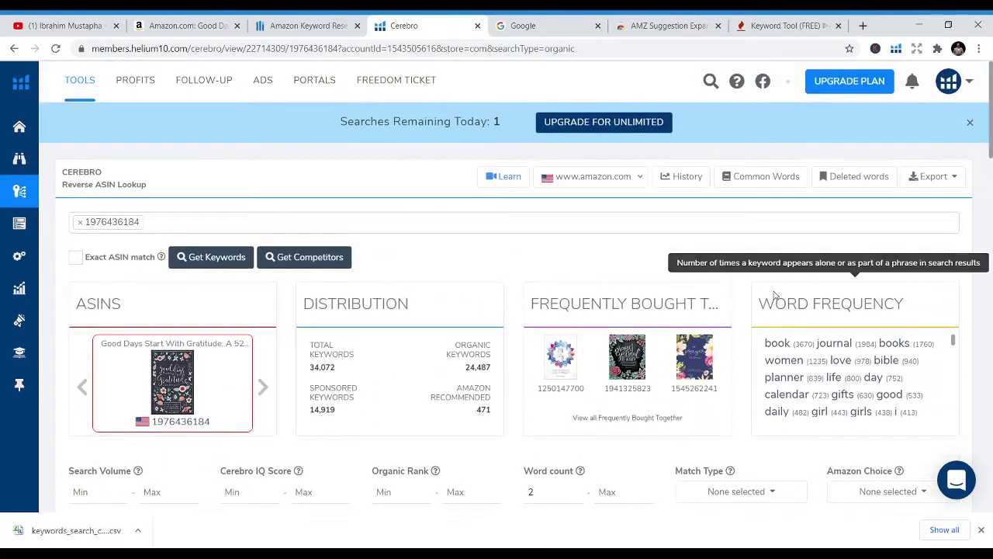
# Step: Show the available export formats for the Cerebro keyword results
pyautogui.scroll(-3, 764, 264)
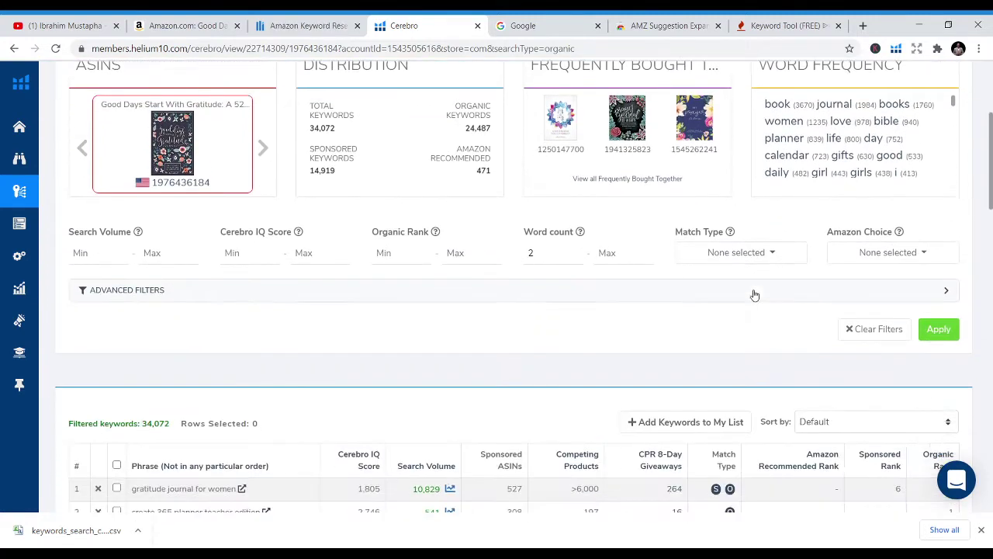
pyautogui.scroll(2, 719, 283)
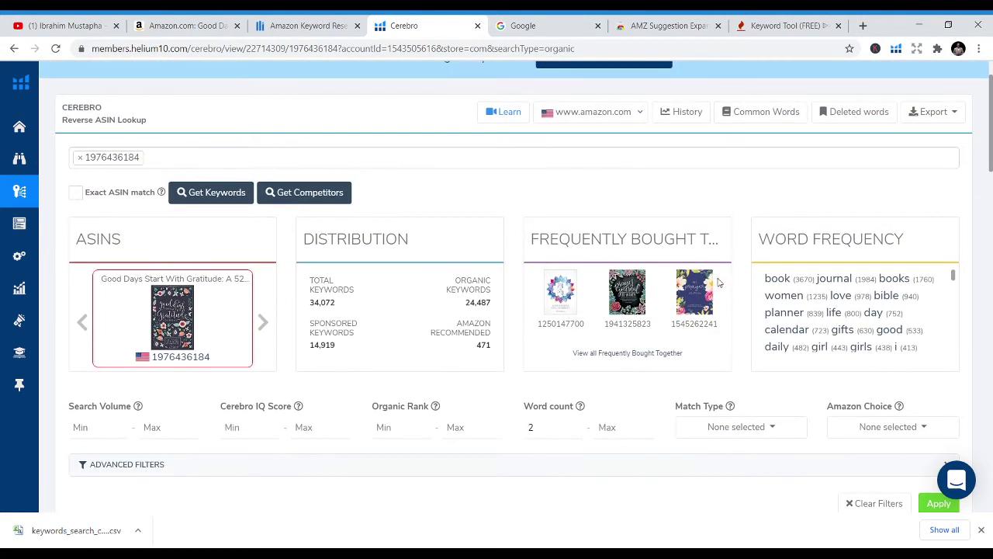
pyautogui.click(941, 114)
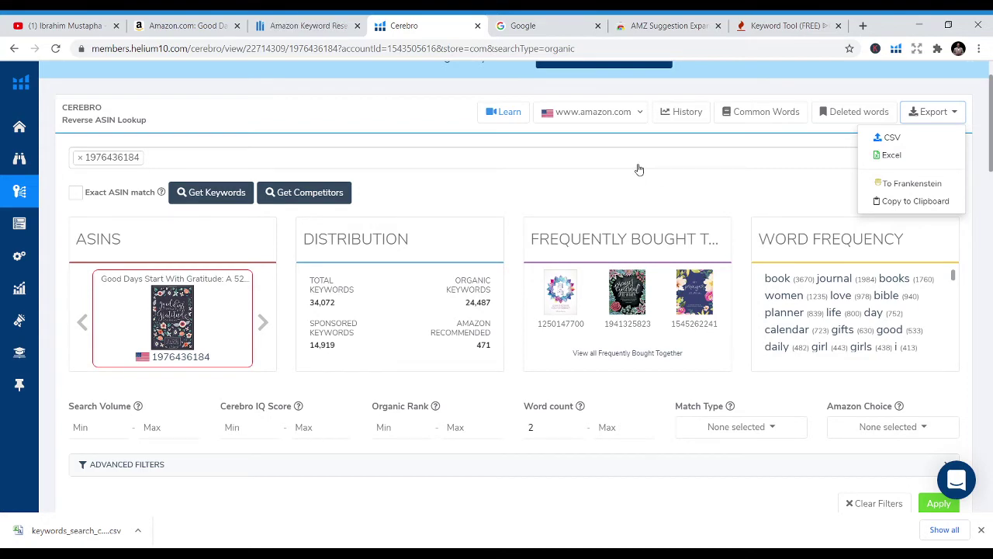
# Step: Examine the phrases in the Cerebro keyword table, along with the distribution summary and filters above it
pyautogui.scroll(-3, 639, 169)
pyautogui.scroll(-3, 638, 169)
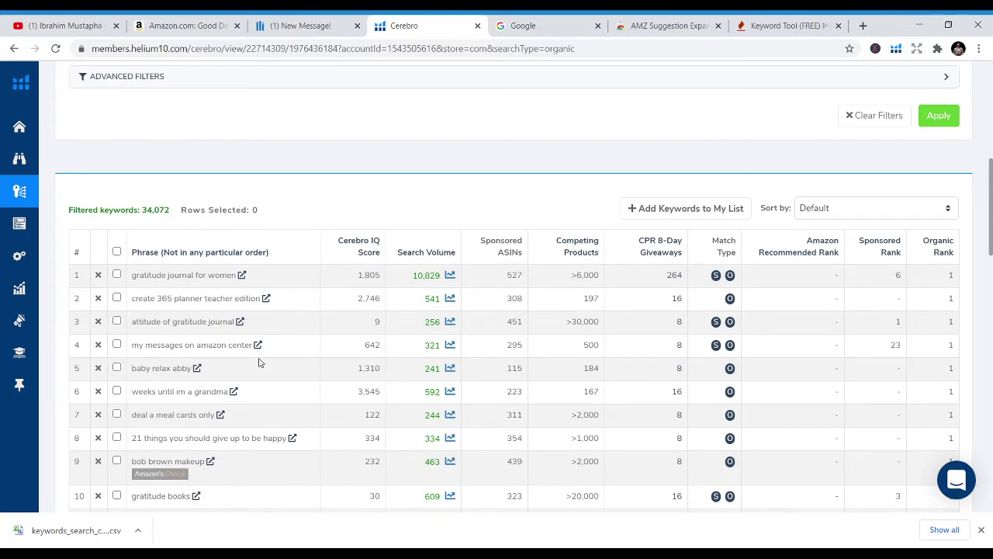
pyautogui.scroll(-4, 231, 363)
pyautogui.scroll(-3, 232, 363)
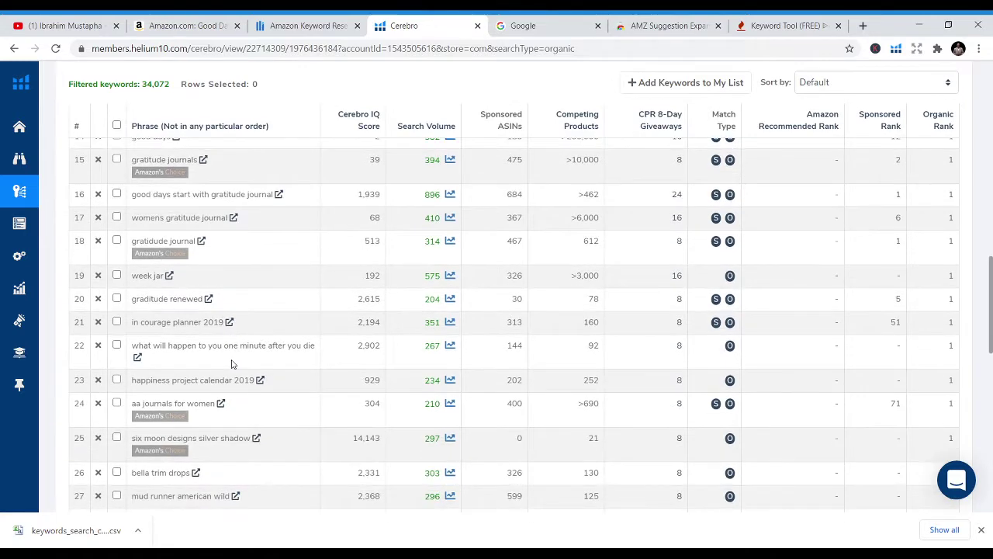
pyautogui.scroll(-1, 331, 343)
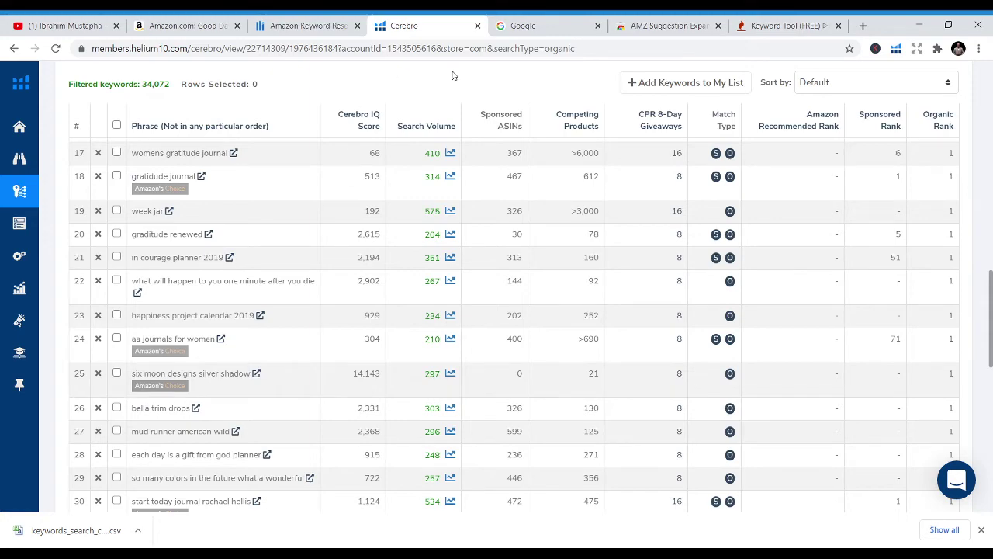
pyautogui.scroll(12, 358, 167)
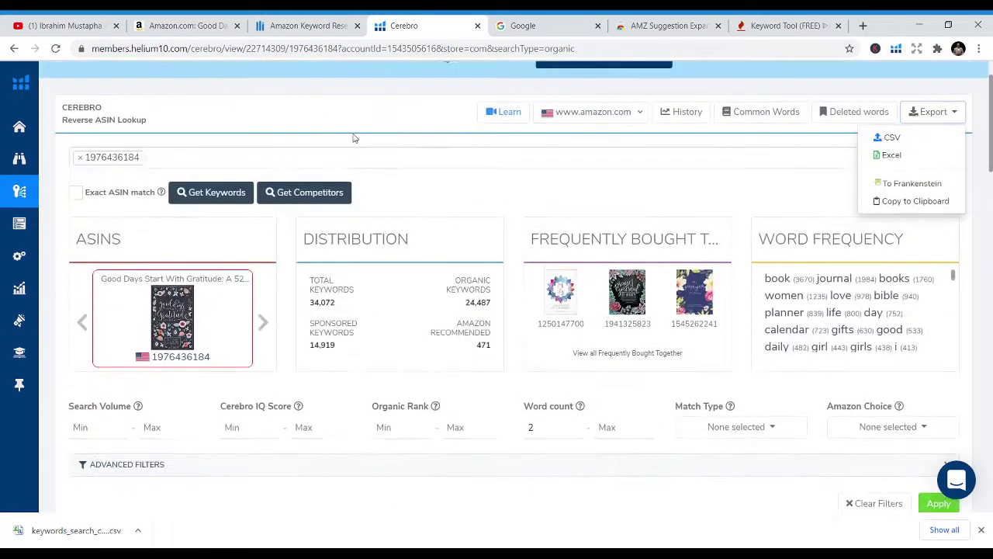
pyautogui.scroll(-1, 228, 158)
pyautogui.scroll(-6, 229, 159)
pyautogui.scroll(8, 228, 158)
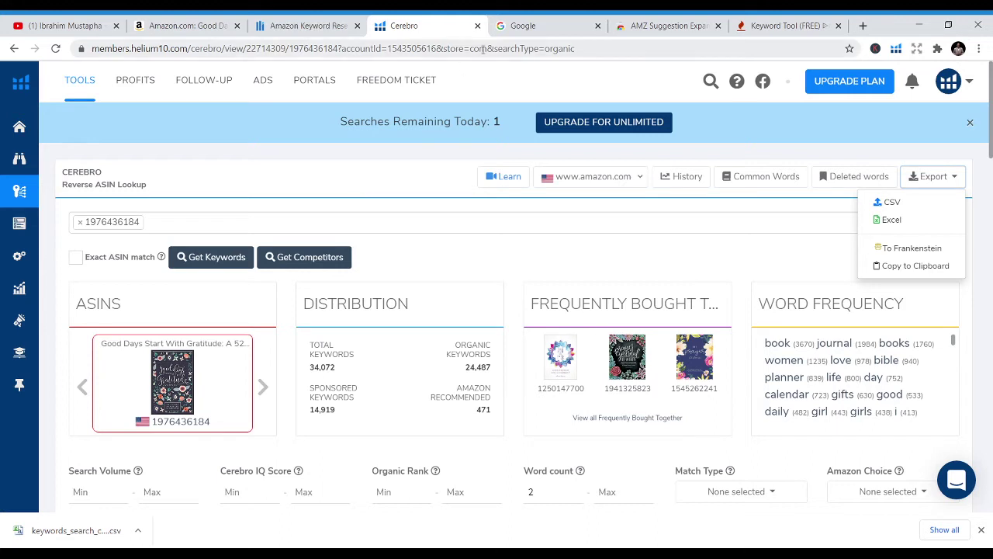
# Step: Switch to Google and search for "coloring books"
pyautogui.click(515, 26)
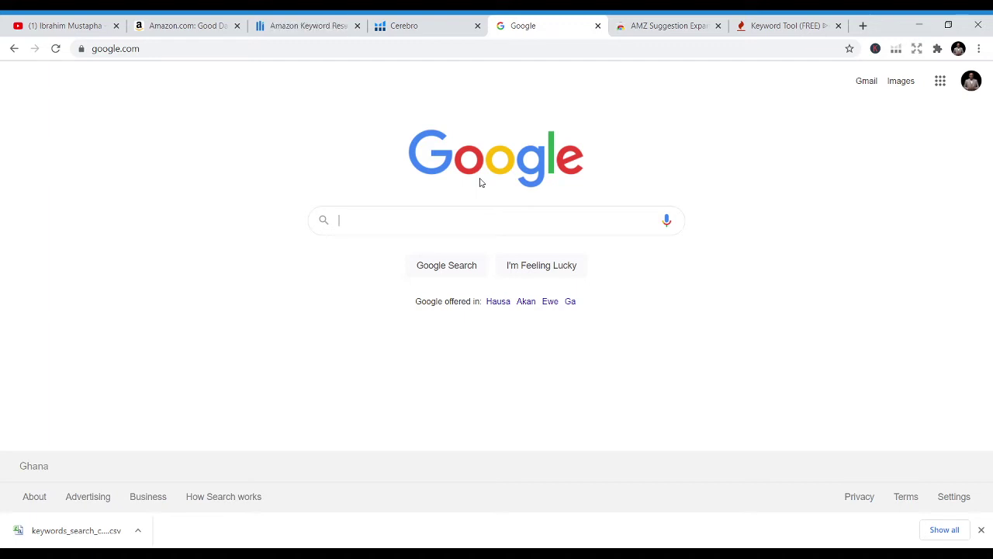
pyautogui.write('coloring')
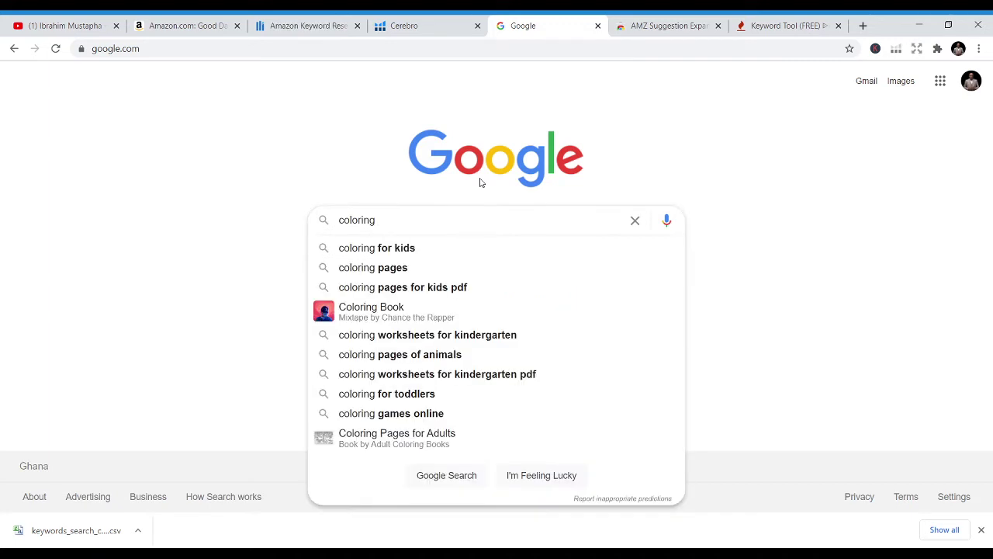
pyautogui.write(' book')
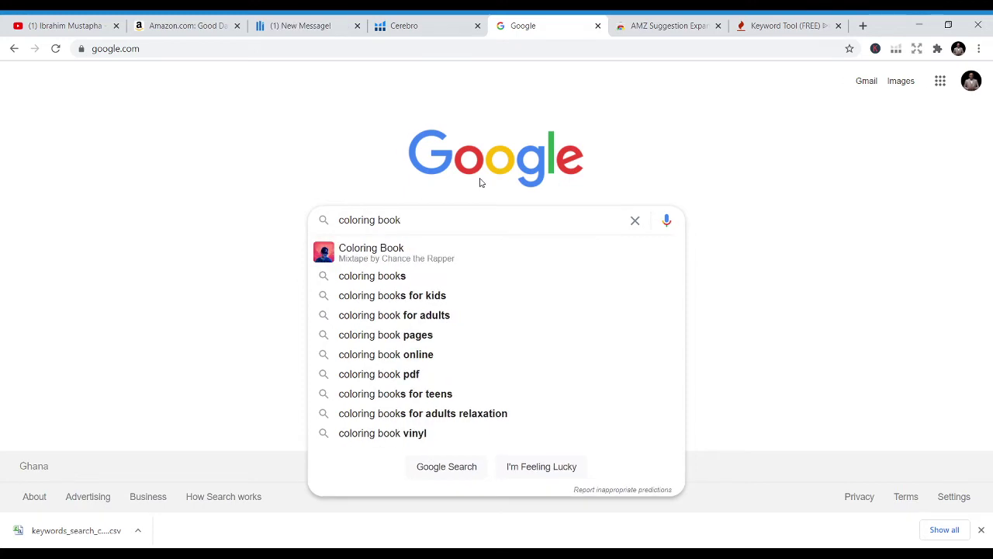
pyautogui.write('s')
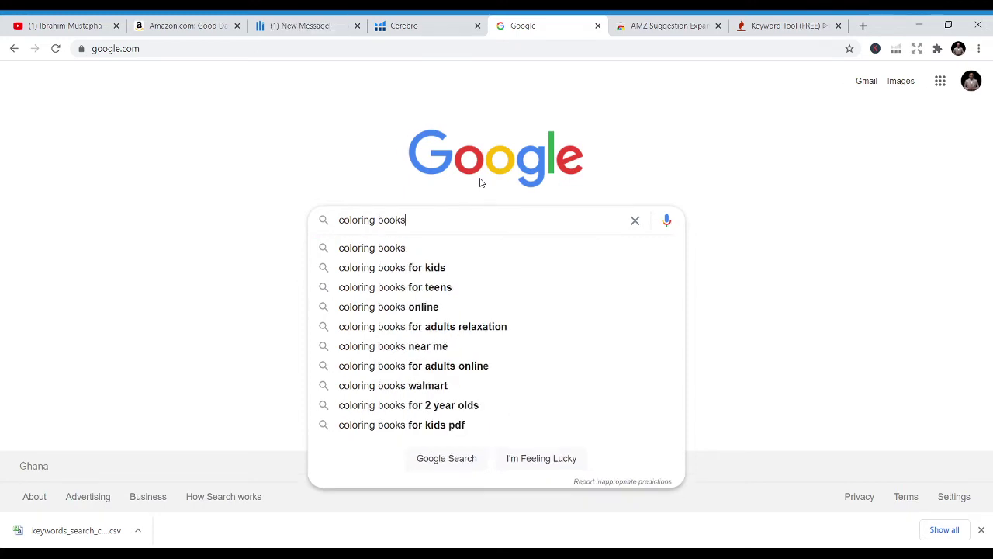
pyautogui.press('Return')
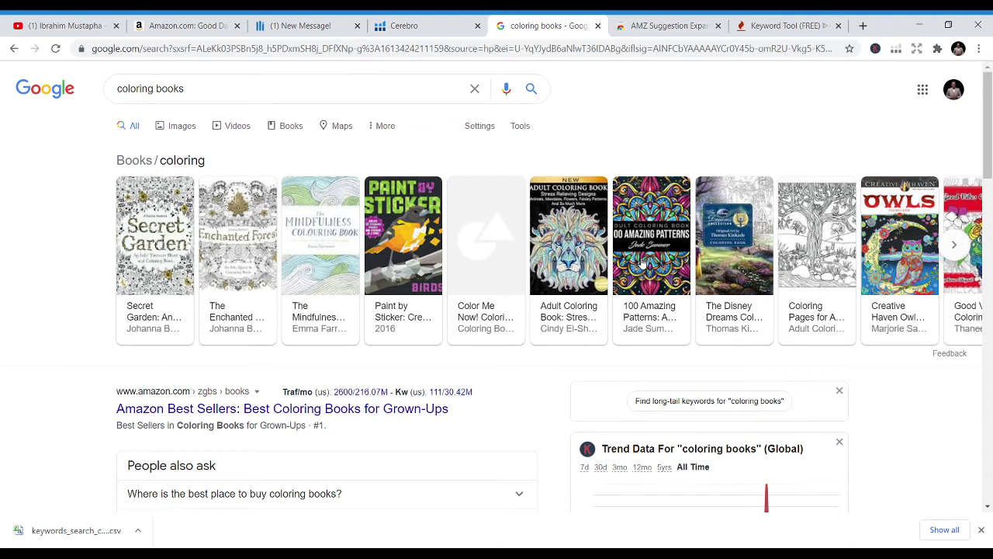
# Step: Examine the "coloring books" results page, including the trend chart, related keywords, long-tail keywords and related searches
pyautogui.scroll(-3, 206, 299)
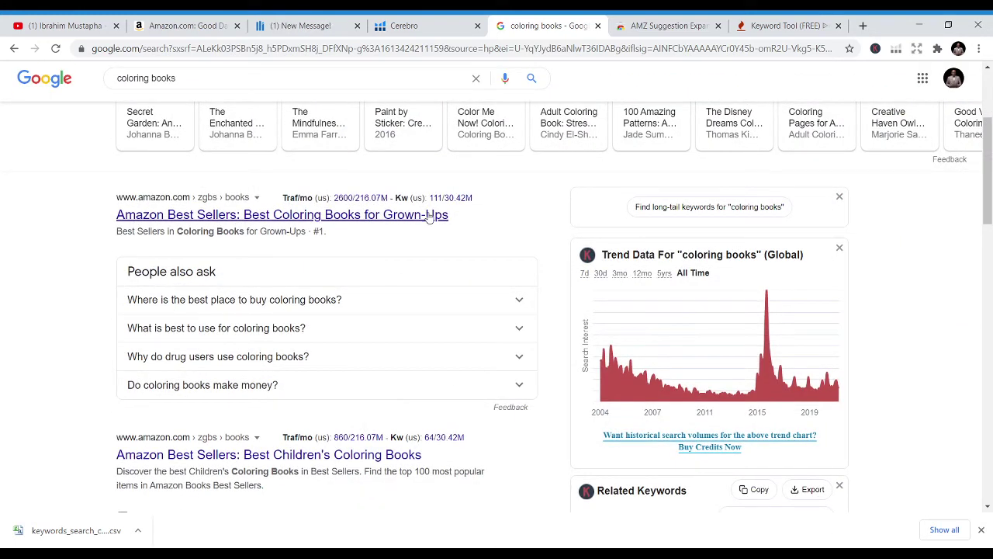
pyautogui.scroll(-1, 437, 221)
pyautogui.scroll(-1, 435, 222)
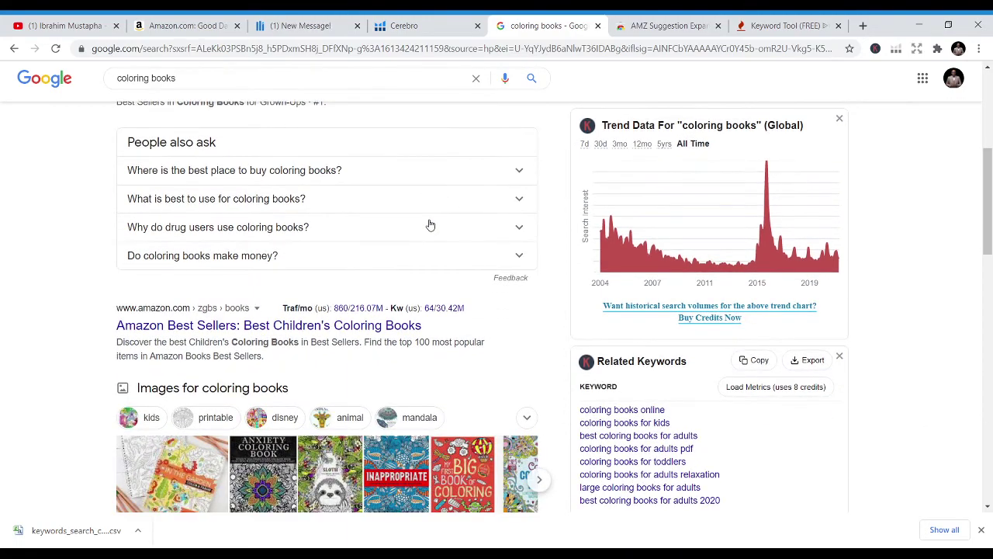
pyautogui.scroll(-5, 427, 224)
pyautogui.scroll(-7, 425, 225)
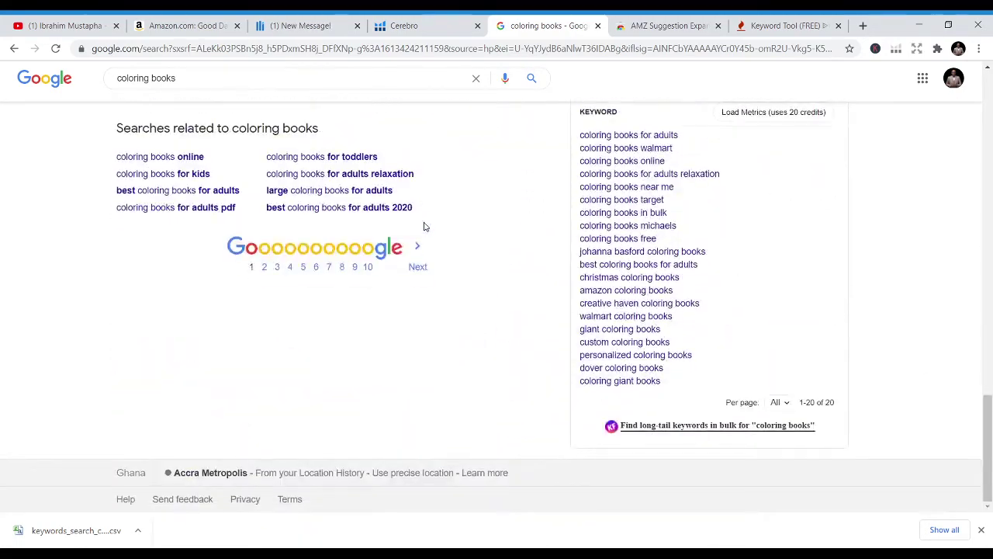
pyautogui.scroll(4, 425, 227)
pyautogui.scroll(2, 423, 226)
pyautogui.scroll(-2, 421, 228)
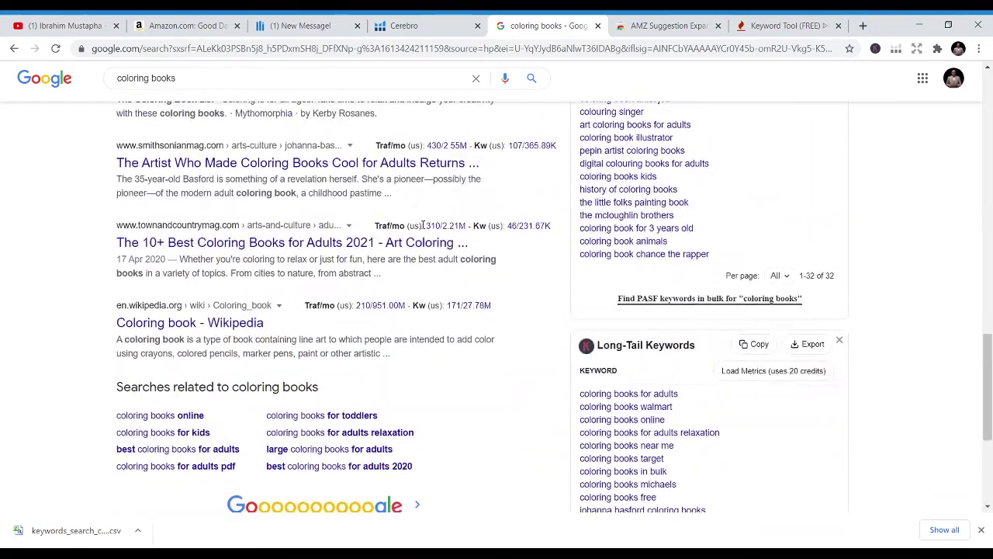
pyautogui.scroll(5, 422, 228)
pyautogui.scroll(10, 423, 224)
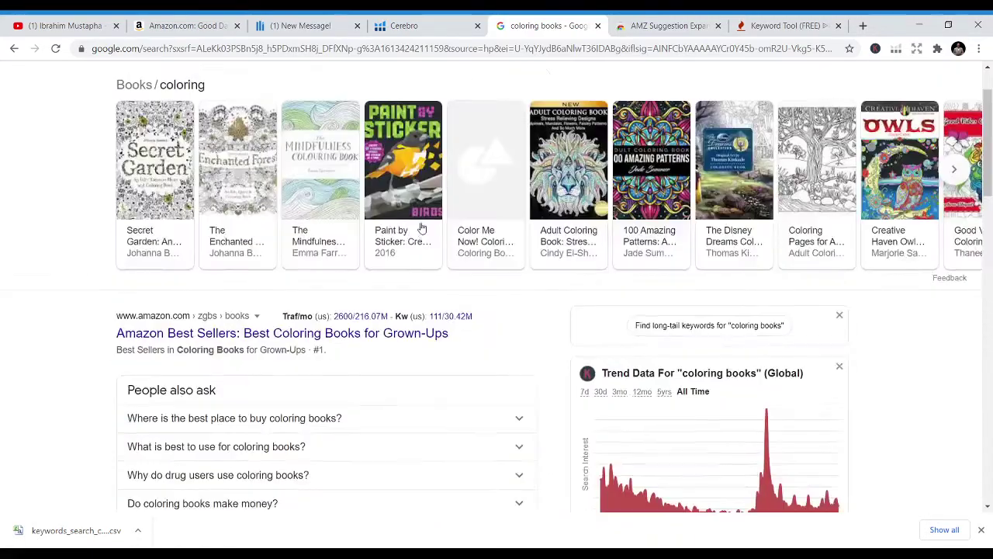
pyautogui.scroll(-1, 490, 186)
pyautogui.scroll(1, 490, 186)
pyautogui.scroll(-1, 462, 192)
pyautogui.scroll(-7, 462, 191)
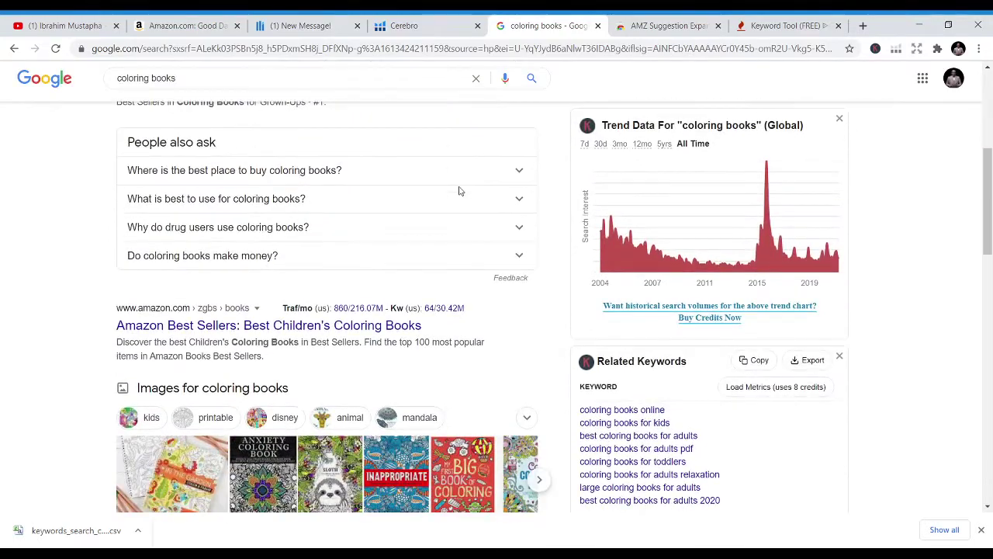
pyautogui.scroll(-10, 454, 188)
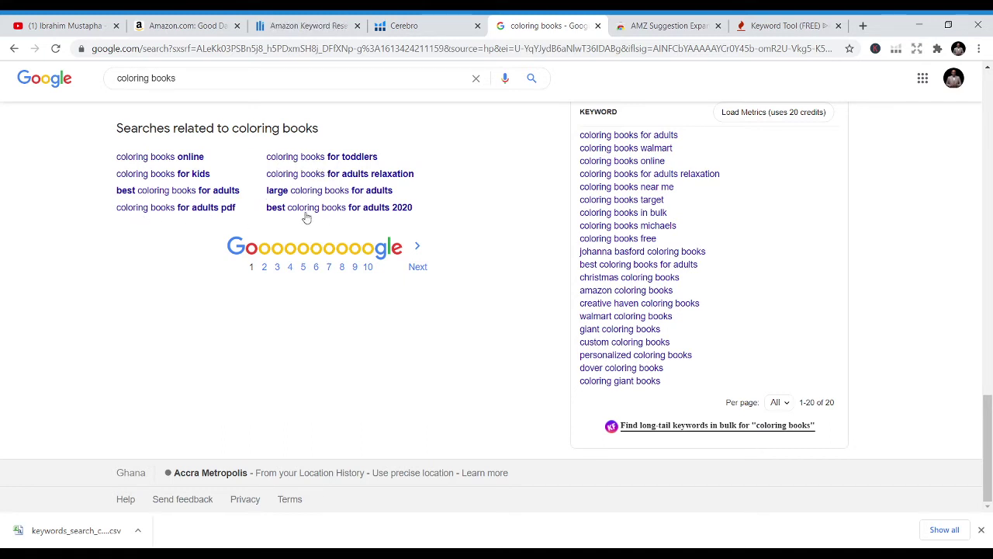
# Step: Highlight the whole "Searches related to coloring books" section near the end of the results page
pyautogui.scroll(2, 306, 214)
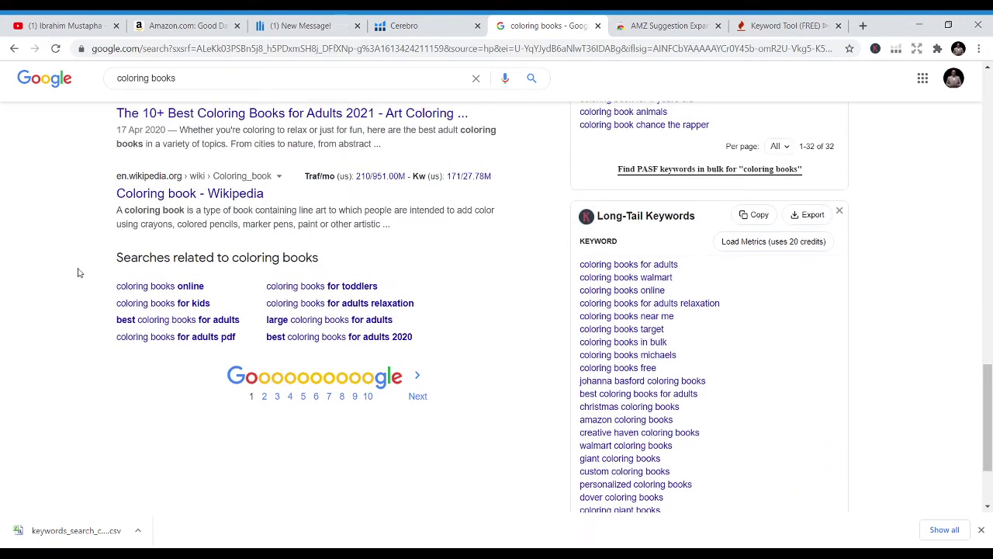
pyautogui.moveTo(99, 258); pyautogui.dragTo(445, 341)
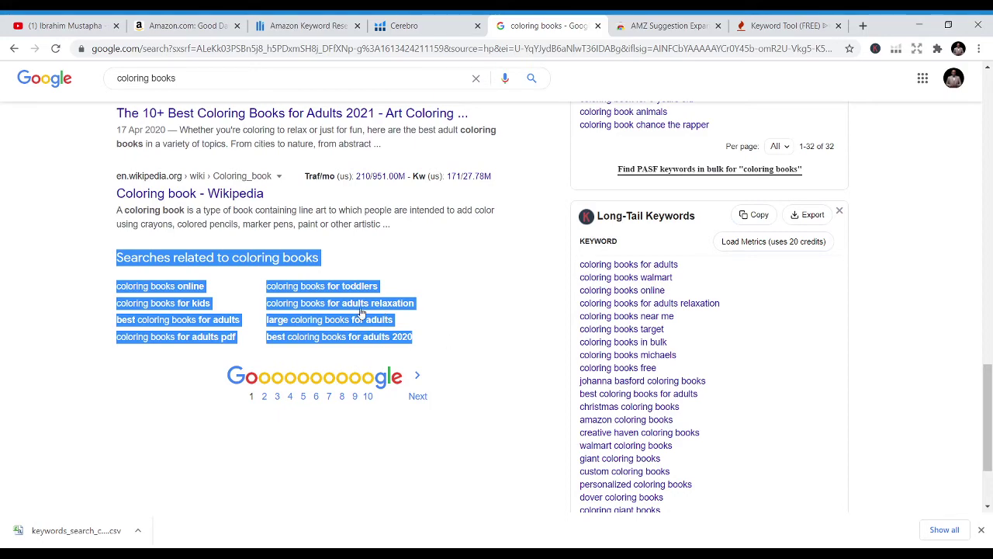
pyautogui.scroll(4, 384, 315)
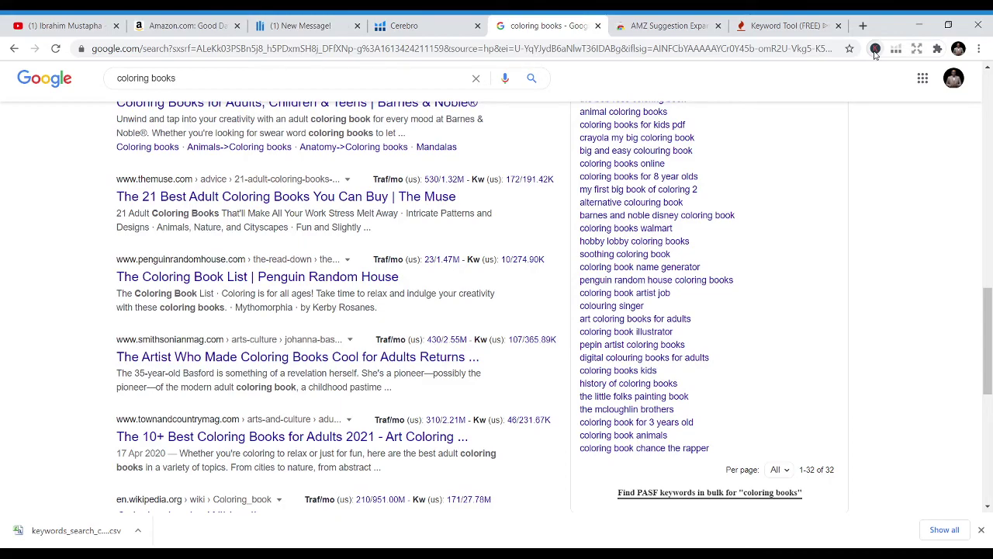
# Step: Revisit the open Amazon product page, the Keyword Tool site and the AMZ Suggestion Expander page
pyautogui.click(186, 26)
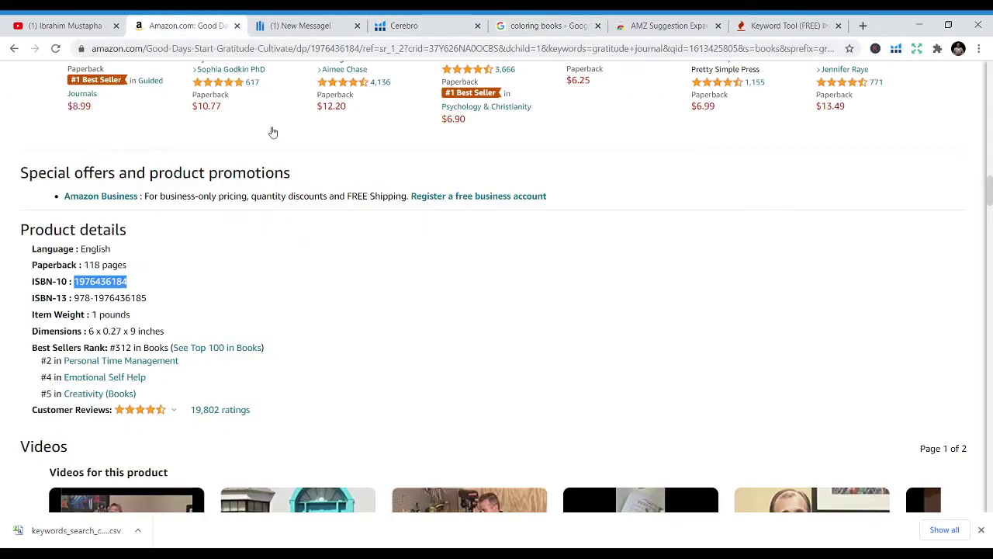
pyautogui.scroll(15, 253, 109)
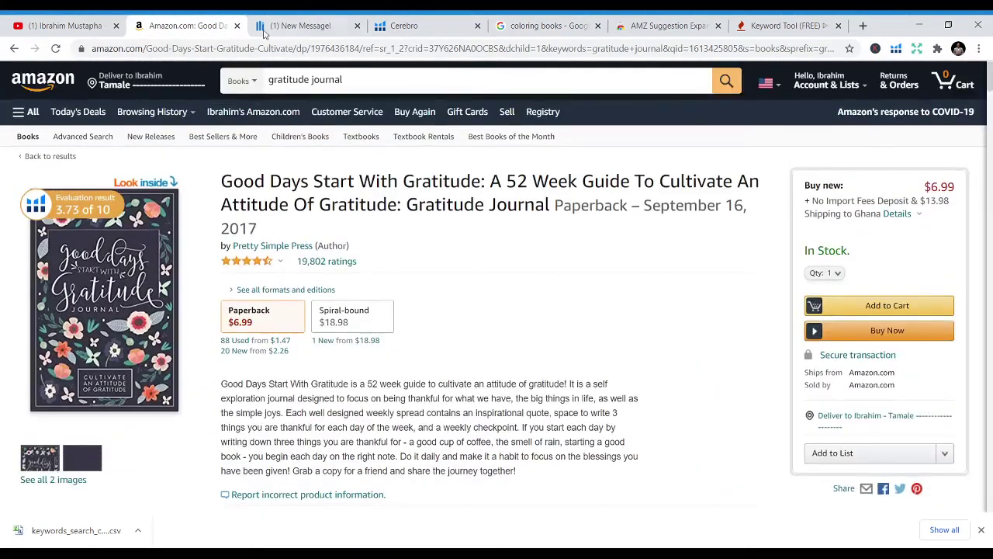
pyautogui.click(764, 27)
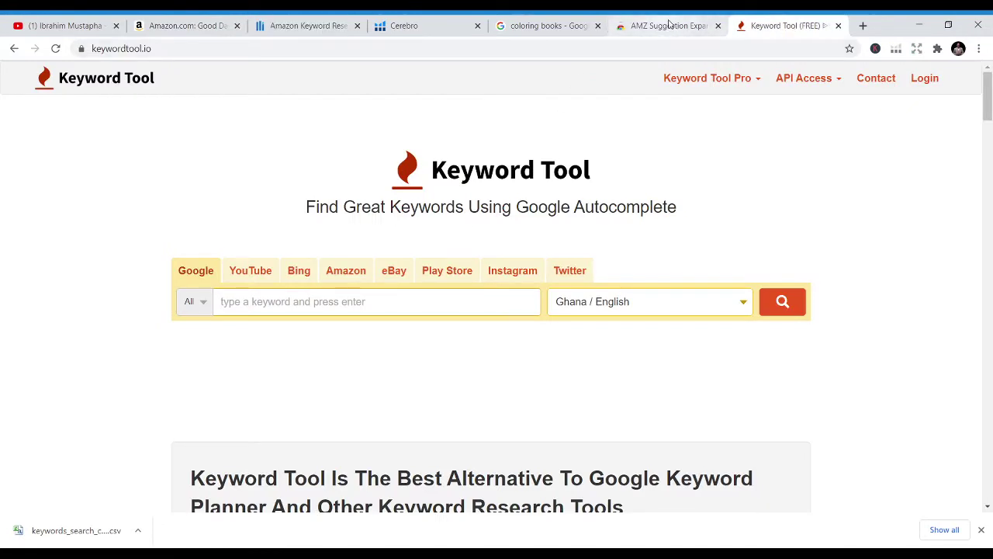
pyautogui.click(675, 25)
# Step: Return to the Amazon product page and shorten the Books search to "gratitude journ" to bring up the expanded keyword suggestions
pyautogui.click(163, 23)
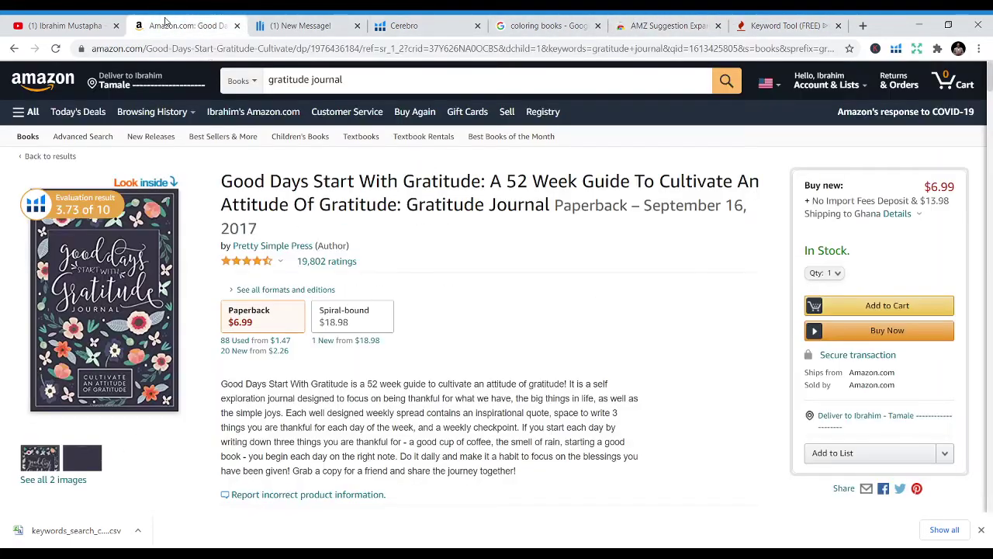
pyautogui.click(388, 76)
pyautogui.press('BackSpace')
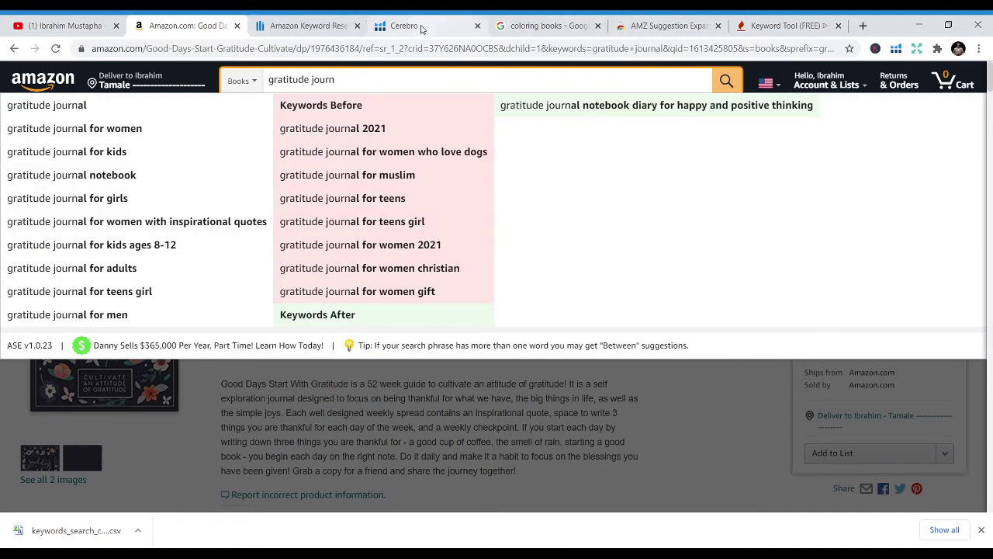
# Step: Return to the Google results for "coloring books" and review the related keywords, People Also Search For list and trend chart
pyautogui.click(543, 26)
pyautogui.scroll(5, 819, 225)
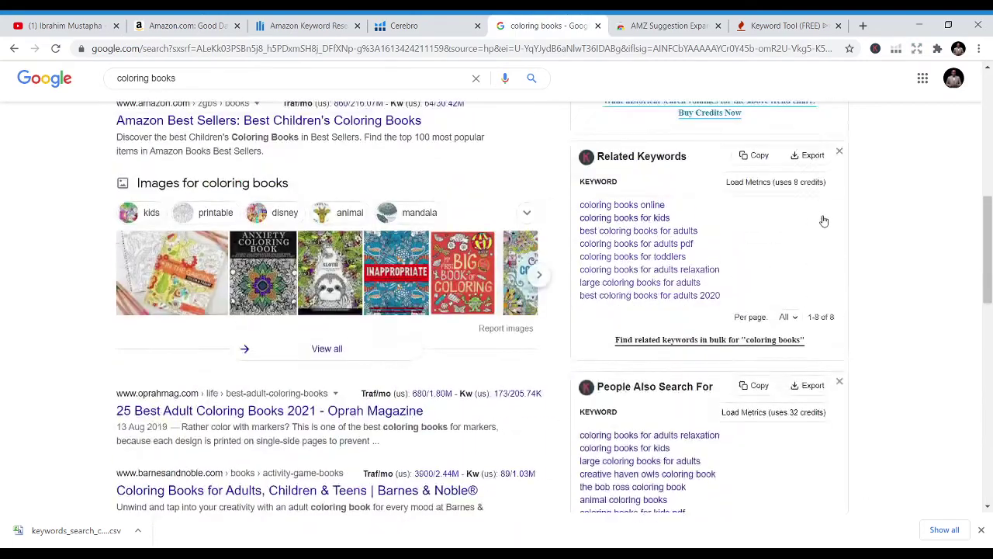
pyautogui.scroll(7, 824, 222)
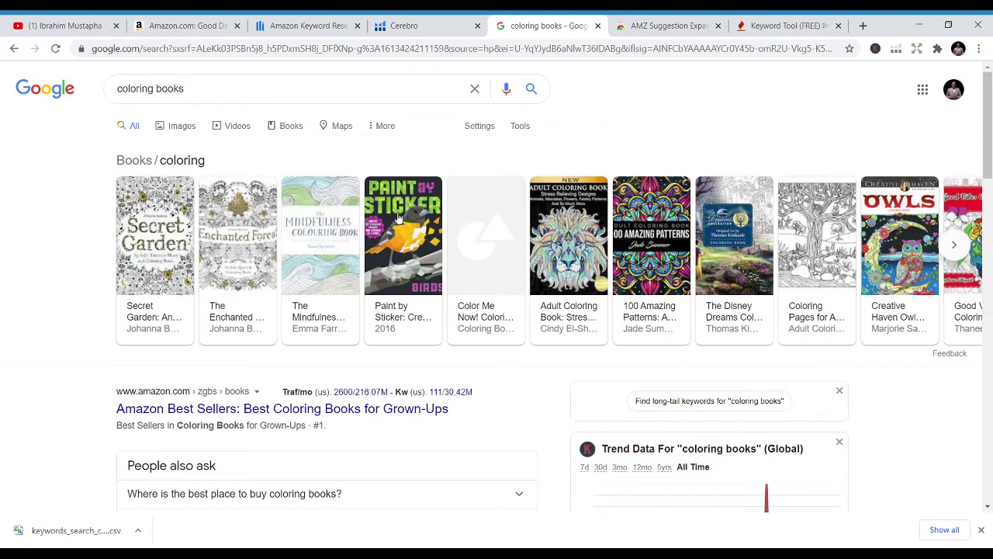
pyautogui.scroll(-7, 359, 225)
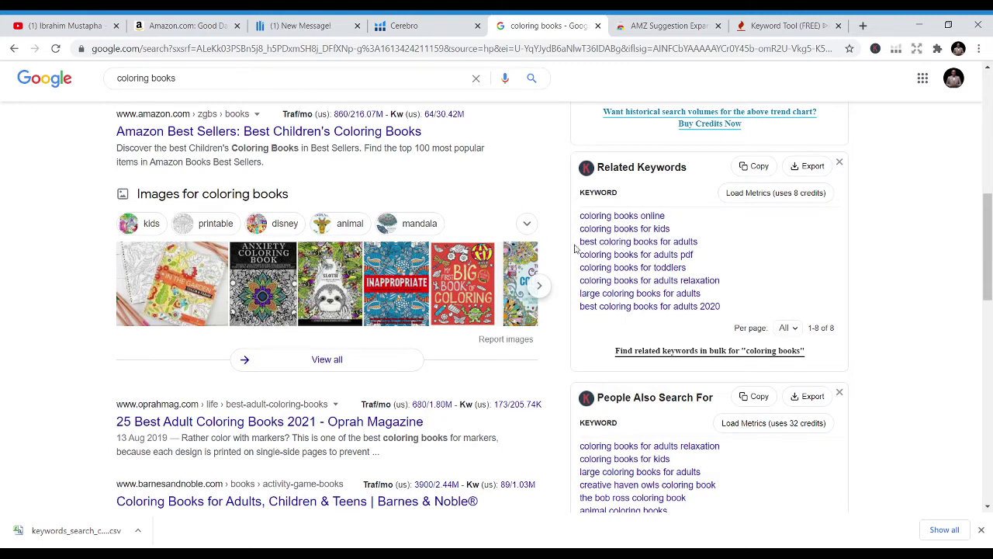
pyautogui.scroll(-1, 692, 390)
pyautogui.scroll(-2, 693, 390)
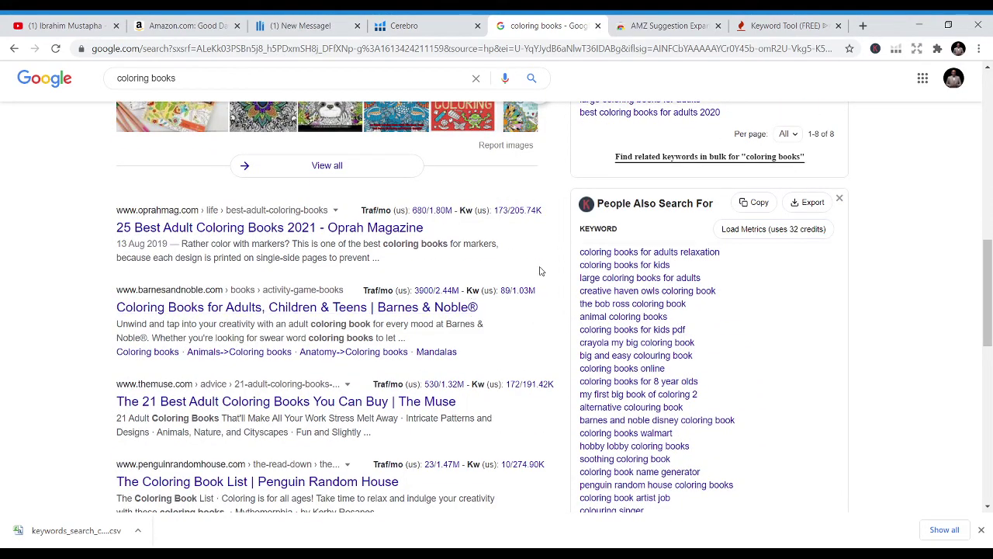
pyautogui.scroll(-2, 539, 270)
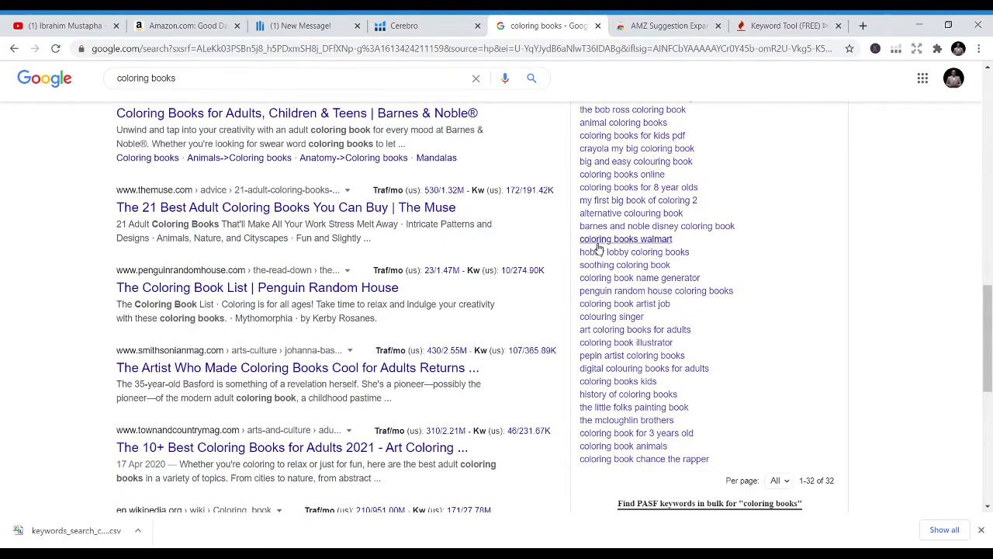
pyautogui.scroll(12, 597, 248)
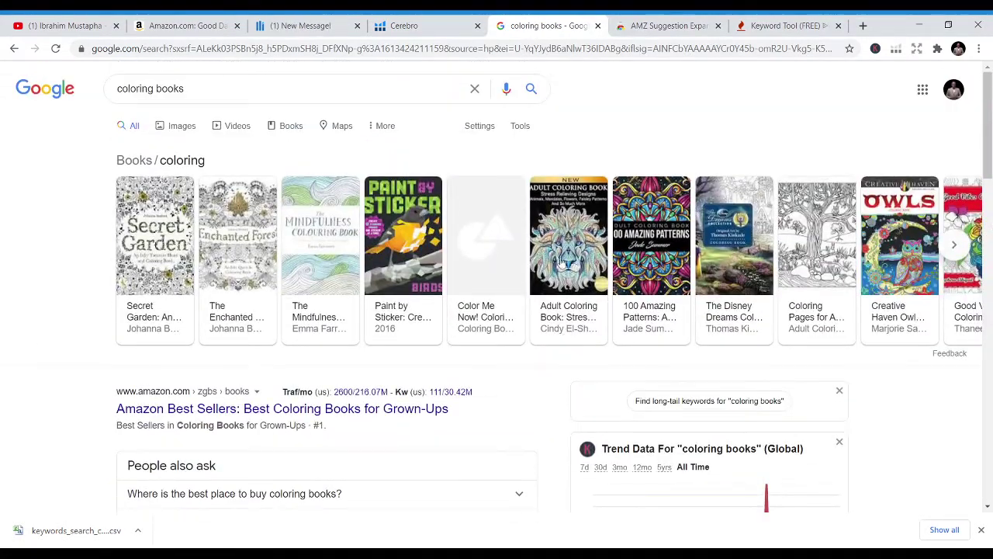
pyautogui.scroll(-3, 570, 411)
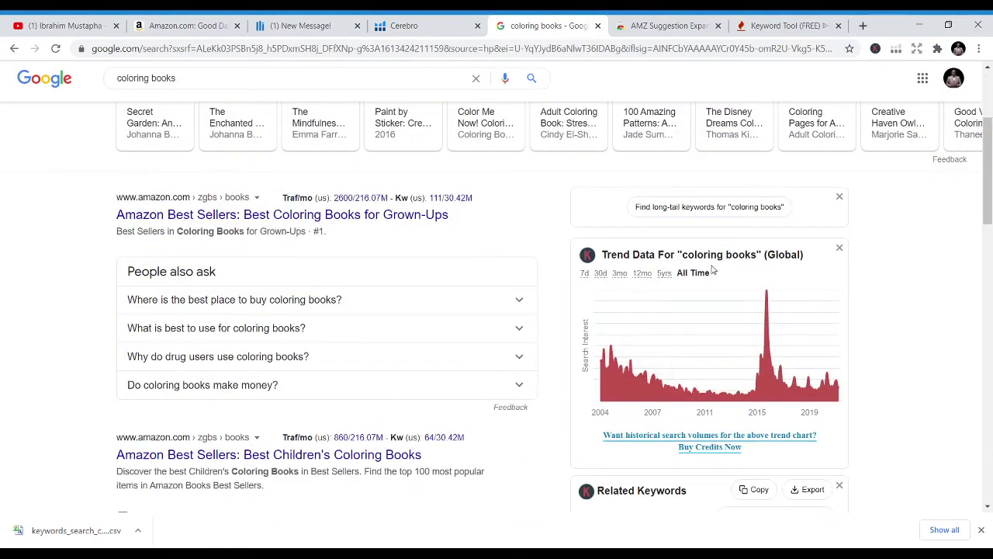
pyautogui.scroll(3, 714, 269)
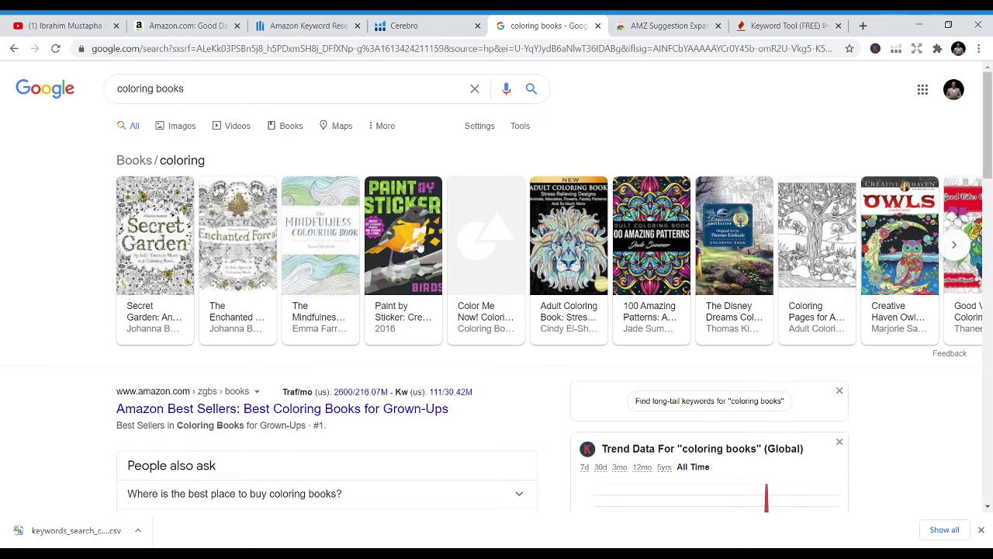
# Step: Switch to the Keyword Tool site and highlight its web address, keywordtool.io
pyautogui.click(785, 26)
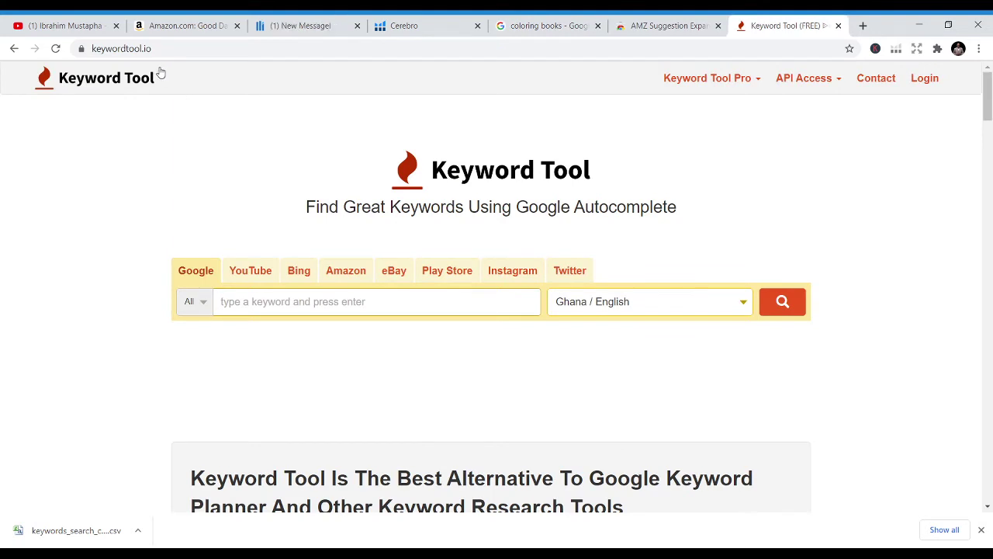
pyautogui.click(165, 43)
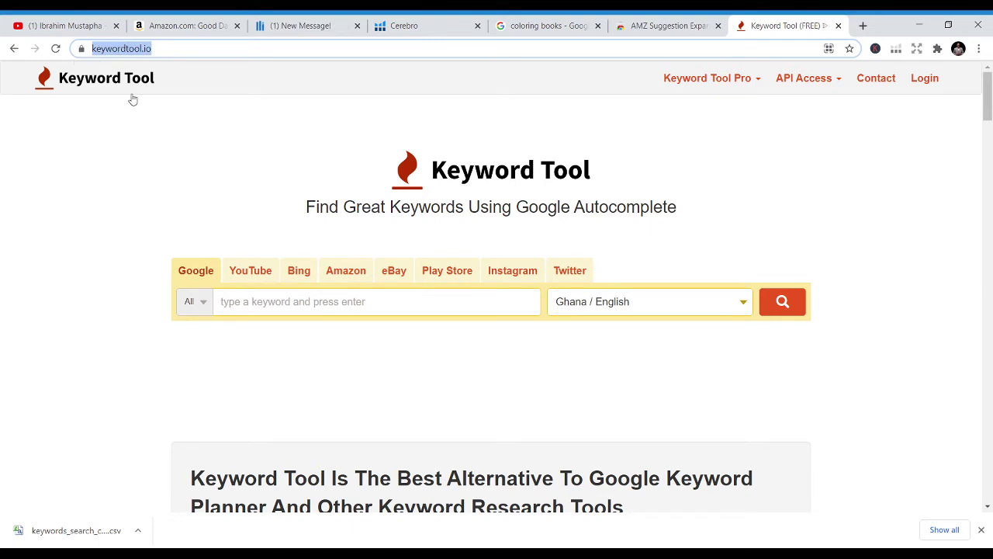
pyautogui.click(133, 180)
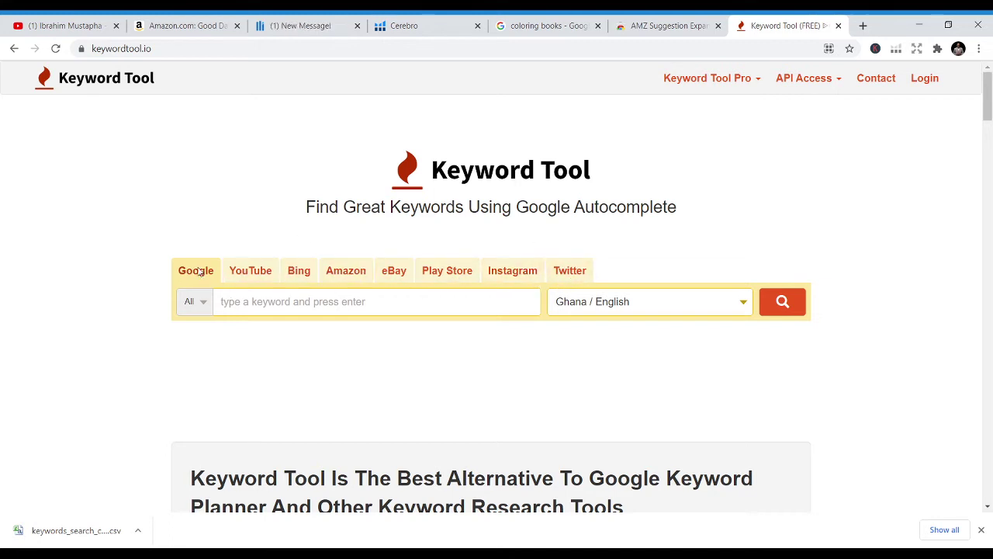
# Step: Search Keyword Tool's Amazon autocomplete for "coloring books" across all departments for United States / English
pyautogui.click(335, 278)
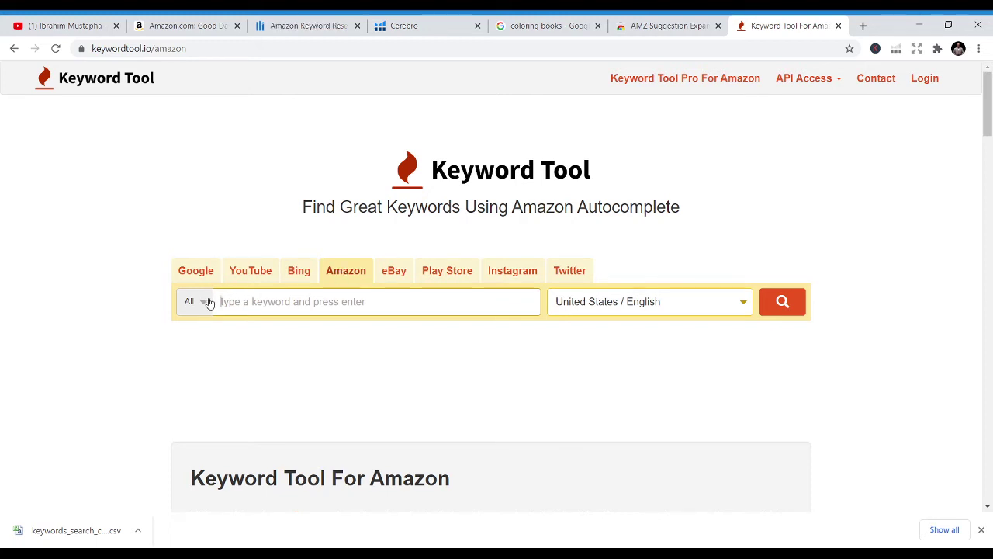
pyautogui.click(272, 301)
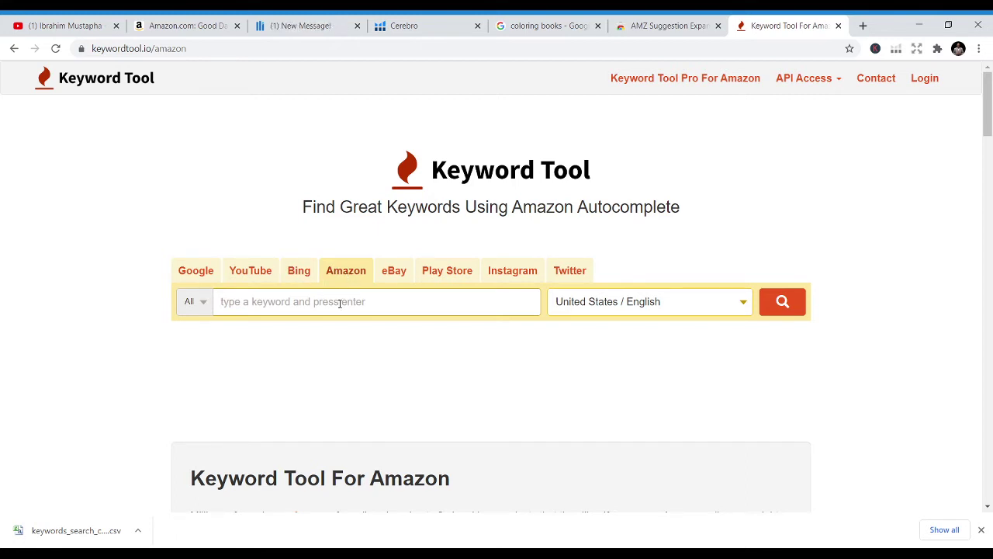
pyautogui.write('coloring')
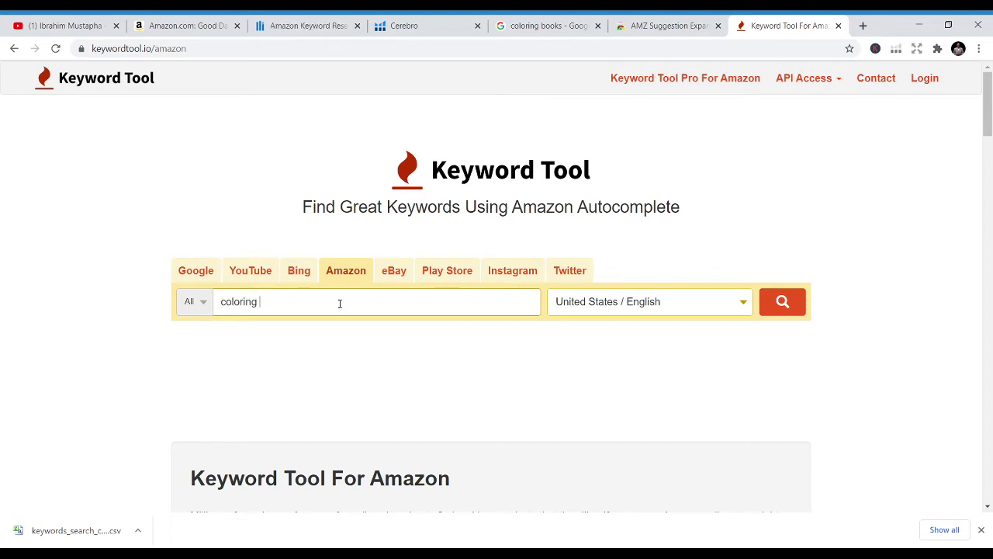
pyautogui.write(' books')
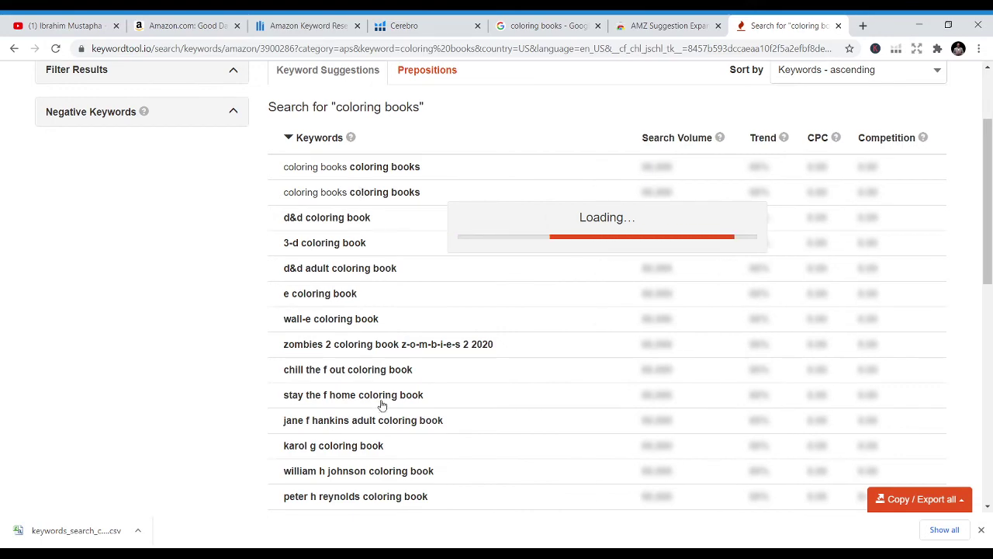
# Step: Examine the keyword suggestions for "coloring books", including the search volume, trend, CPC and competition data
pyautogui.scroll(-3, 380, 294)
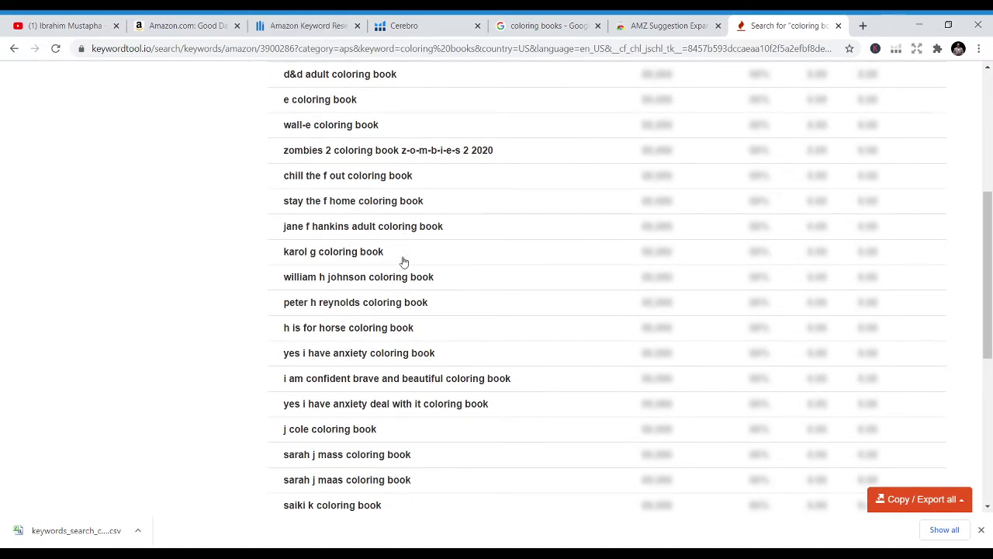
pyautogui.scroll(-6, 402, 263)
pyautogui.scroll(10, 403, 271)
pyautogui.scroll(2, 403, 273)
pyautogui.scroll(-3, 323, 221)
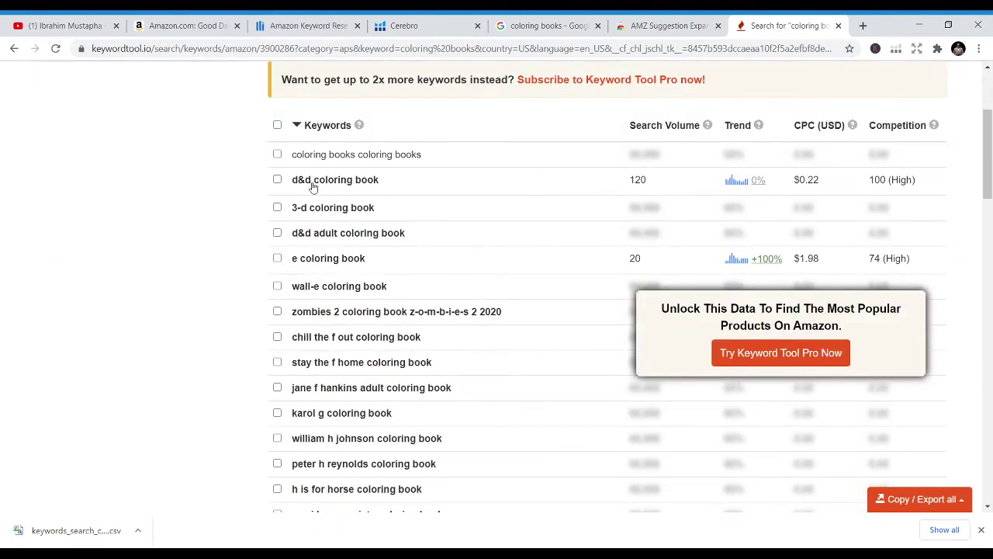
pyautogui.scroll(-1, 373, 224)
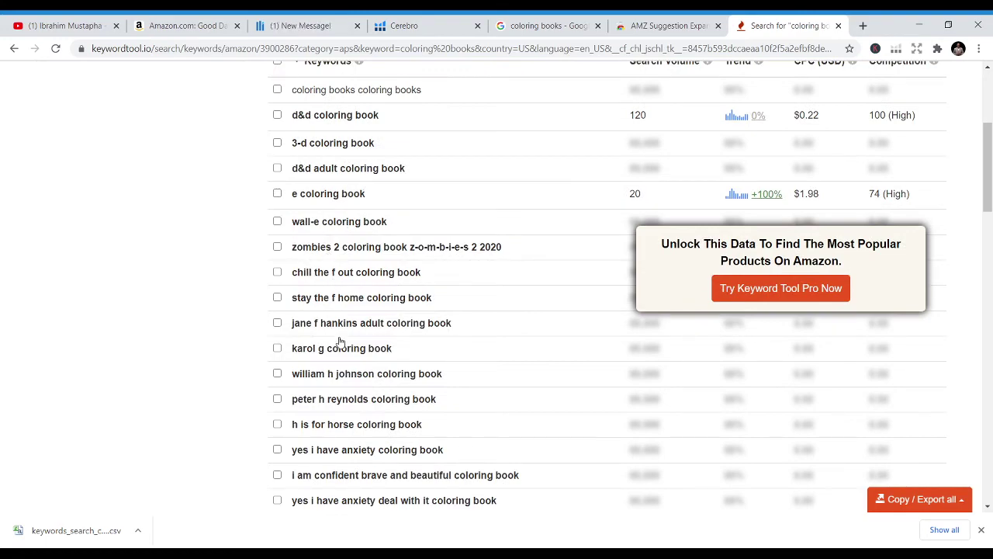
pyautogui.scroll(4, 340, 336)
pyautogui.scroll(-4, 303, 384)
pyautogui.scroll(-5, 313, 372)
pyautogui.scroll(-10, 314, 366)
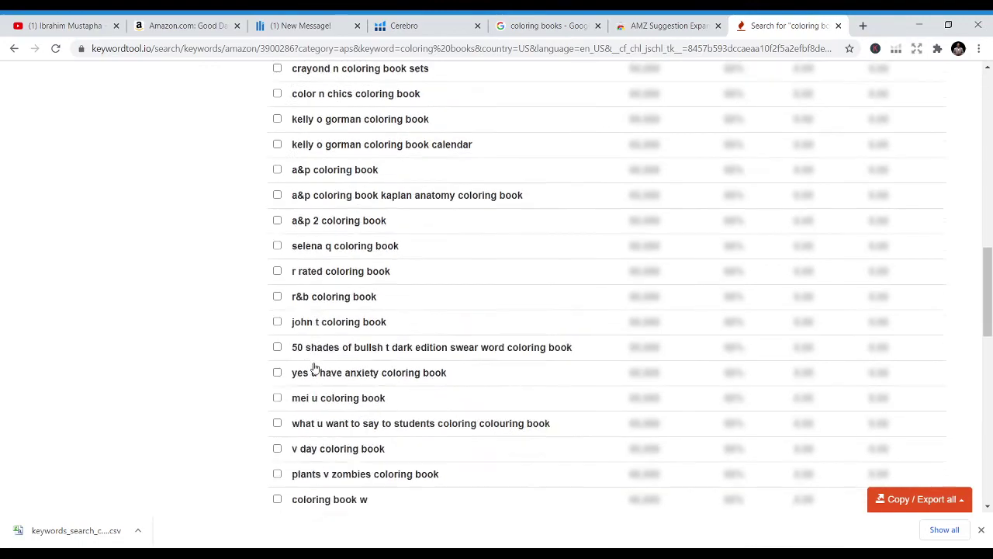
pyautogui.scroll(15, 317, 367)
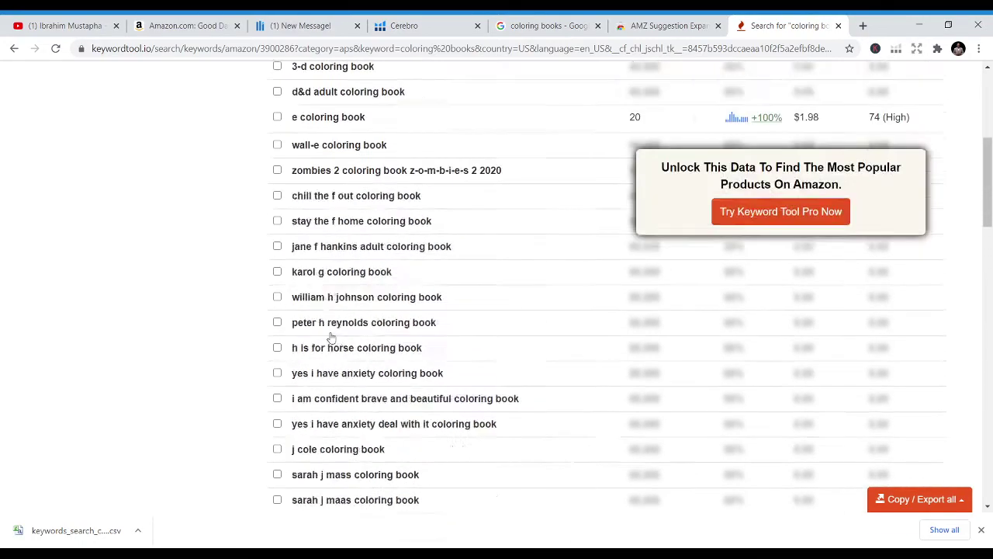
# Step: Limit the Amazon keyword search to the Books department and rerun it for "coloring books"
pyautogui.click(59, 152)
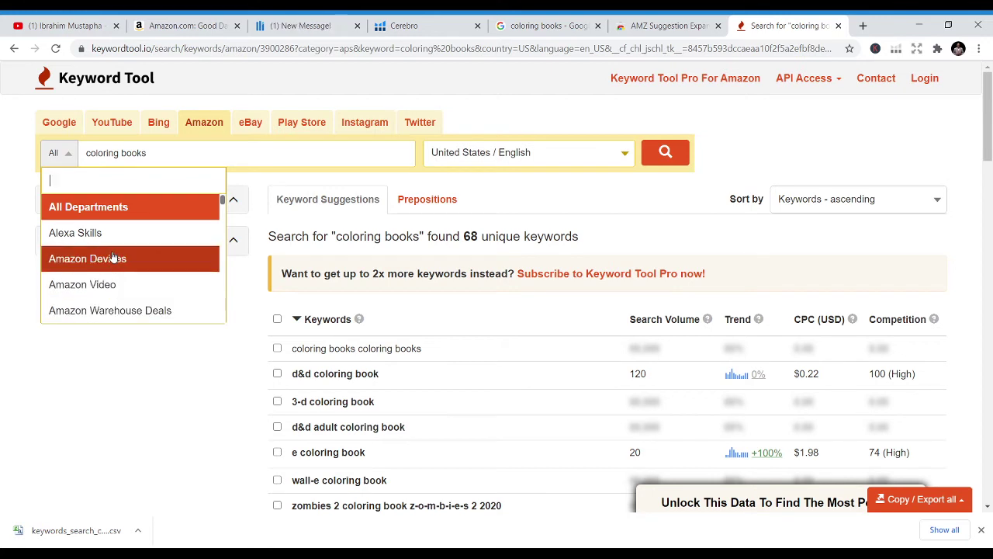
pyautogui.click(48, 197)
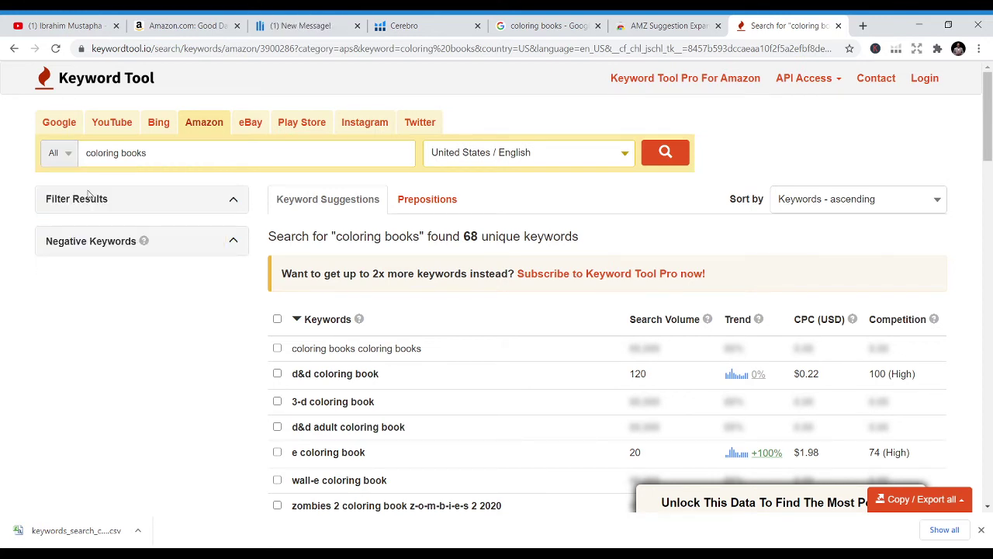
pyautogui.click(68, 155)
pyautogui.scroll(-3, 112, 252)
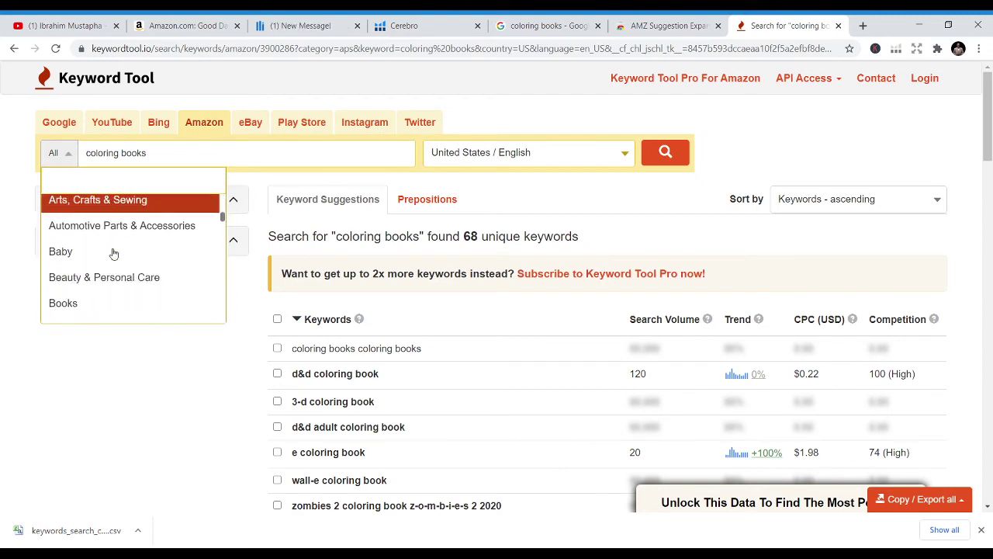
pyautogui.scroll(-2, 113, 252)
pyautogui.scroll(5, 111, 259)
pyautogui.scroll(-2, 115, 281)
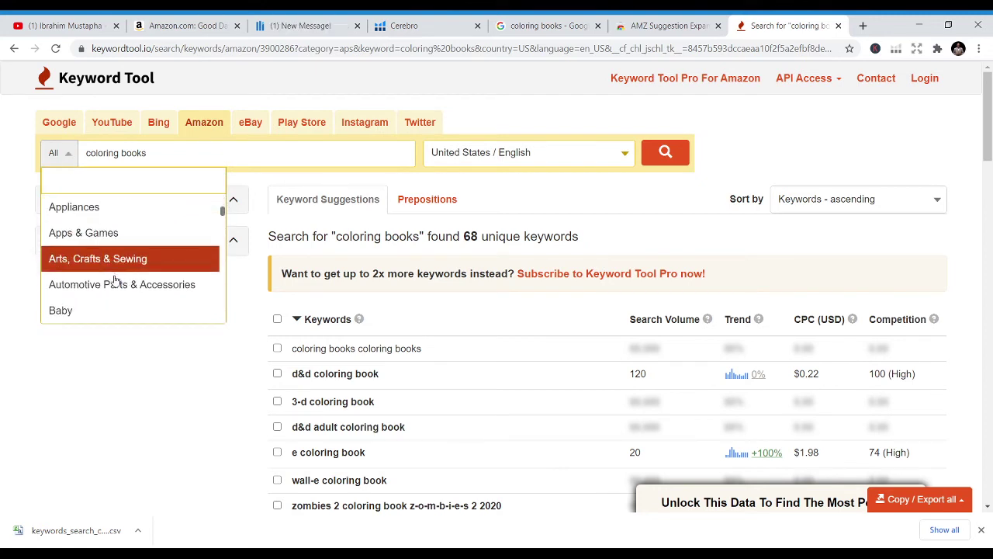
pyautogui.scroll(-4, 115, 281)
pyautogui.click(101, 243)
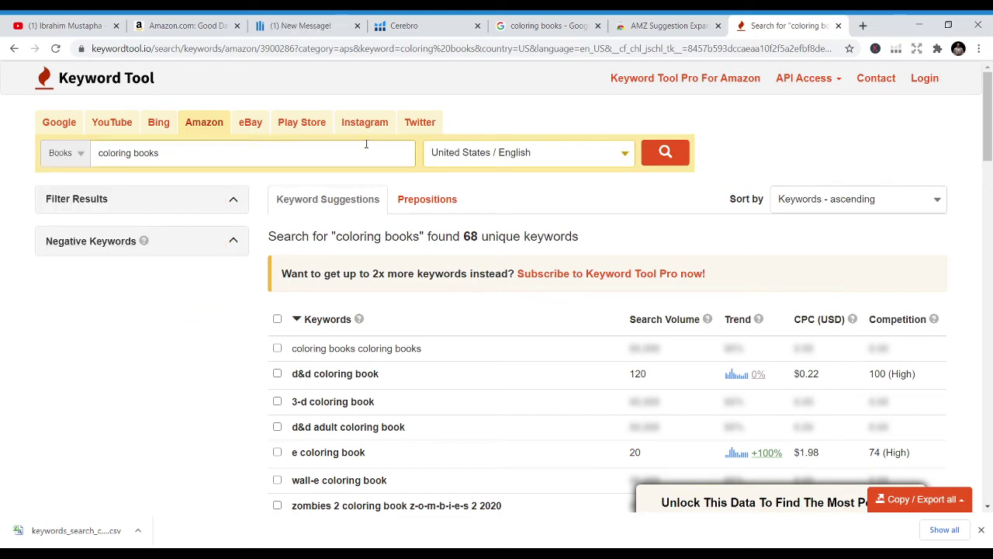
pyautogui.click(665, 152)
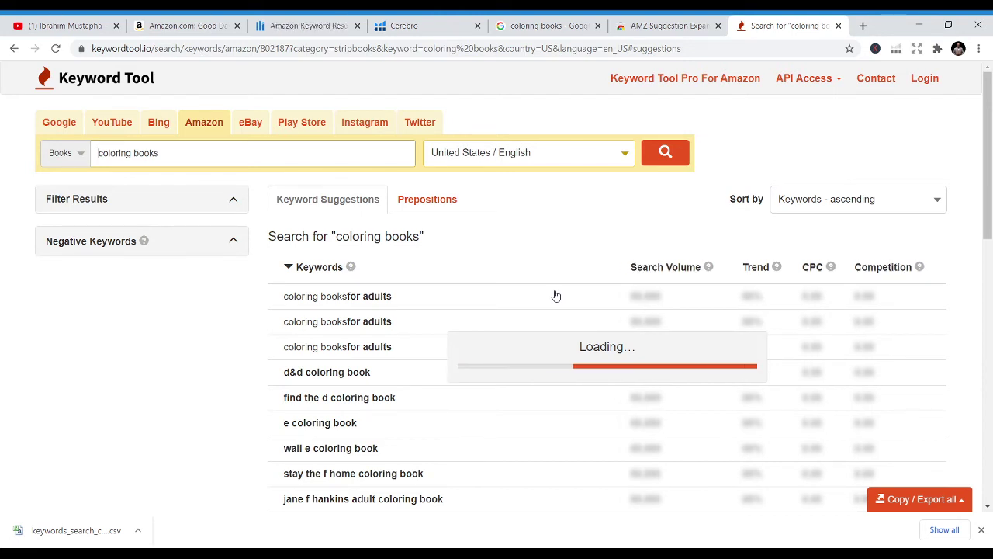
# Step: Look through the available country and language options, leaving the search set to United States / English
pyautogui.click(623, 150)
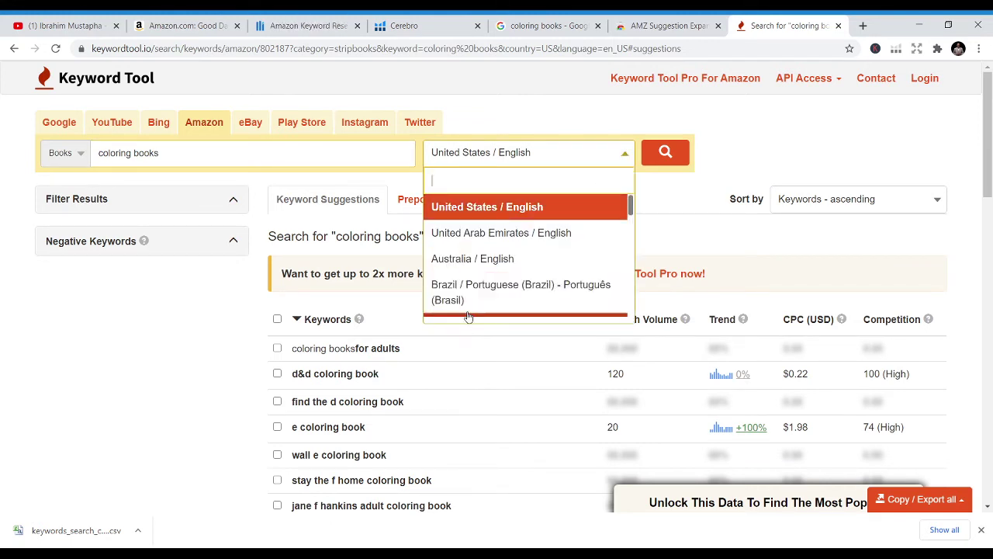
pyautogui.scroll(-2, 527, 294)
pyautogui.scroll(3, 542, 288)
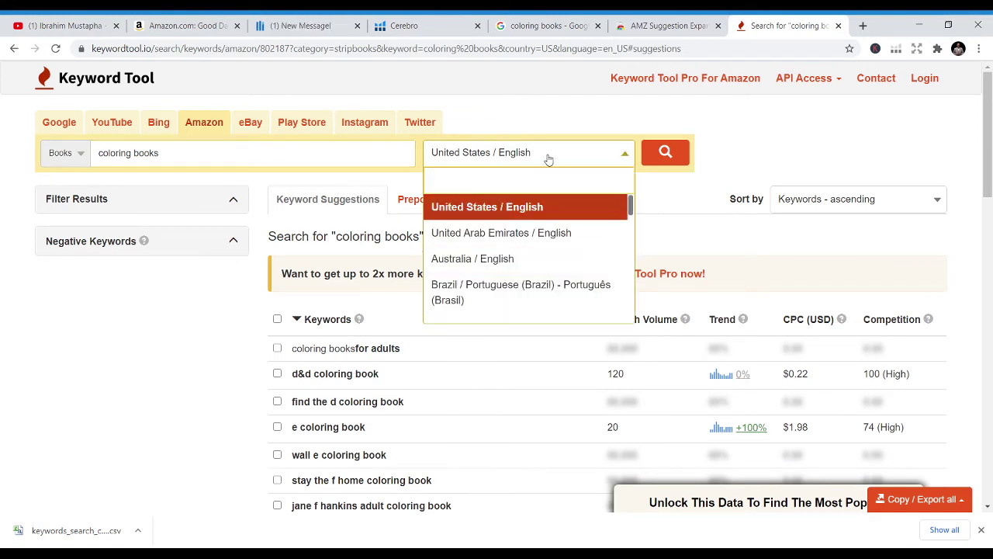
pyautogui.click(638, 147)
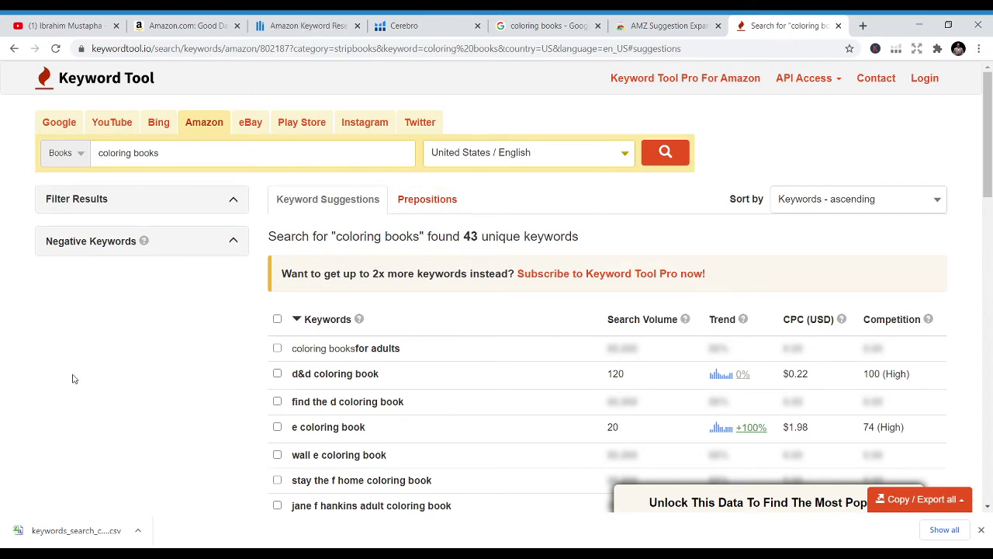
# Step: Skim the Books department keyword suggestions for "coloring books"
pyautogui.scroll(-8, 74, 378)
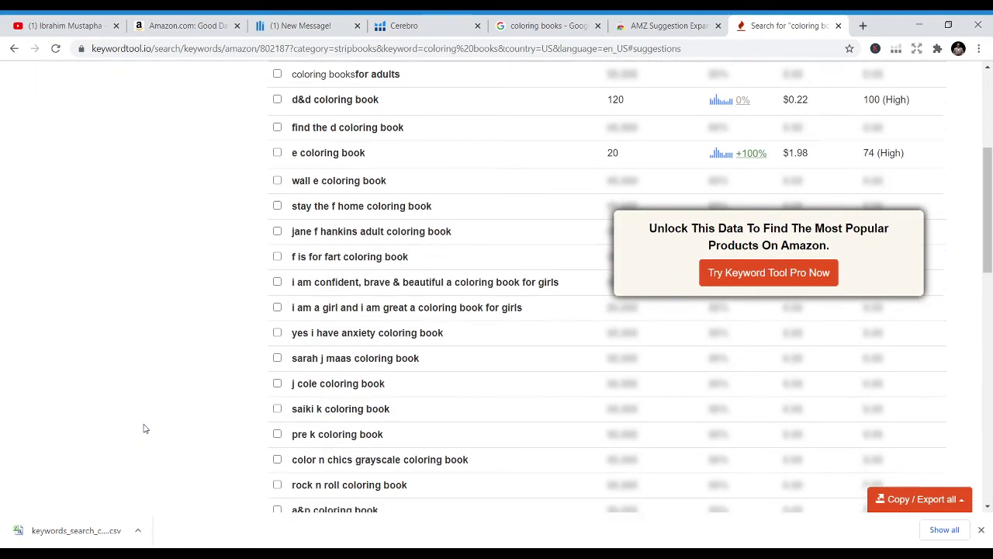
pyautogui.scroll(10, 144, 419)
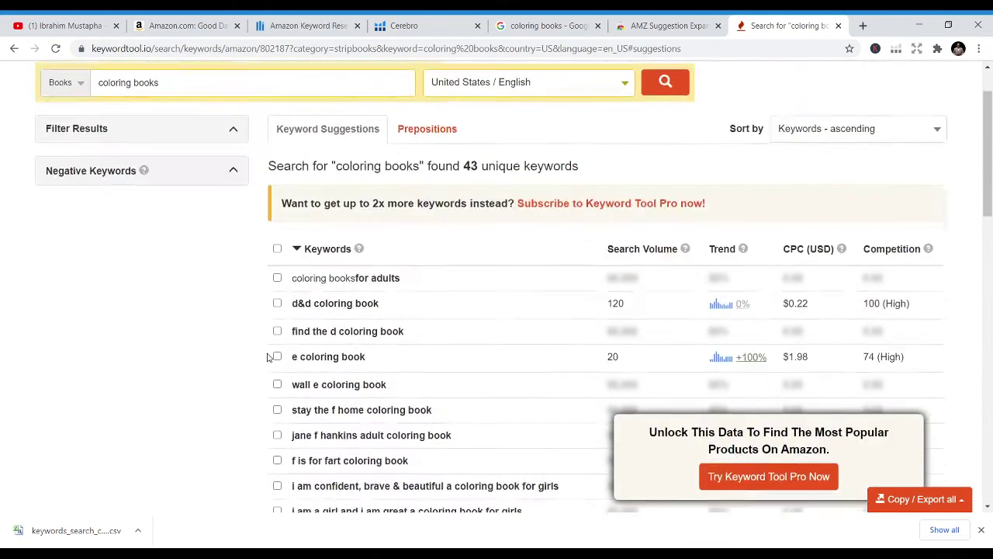
pyautogui.scroll(-4, 263, 374)
pyautogui.scroll(2, 263, 375)
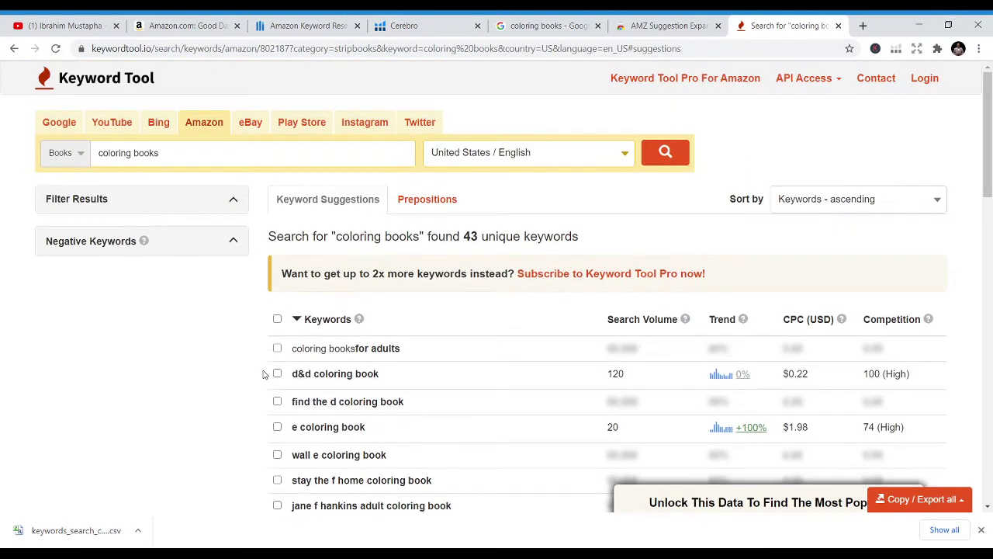
# Step: Set the Amazon search department back to All Departments
pyautogui.click(80, 152)
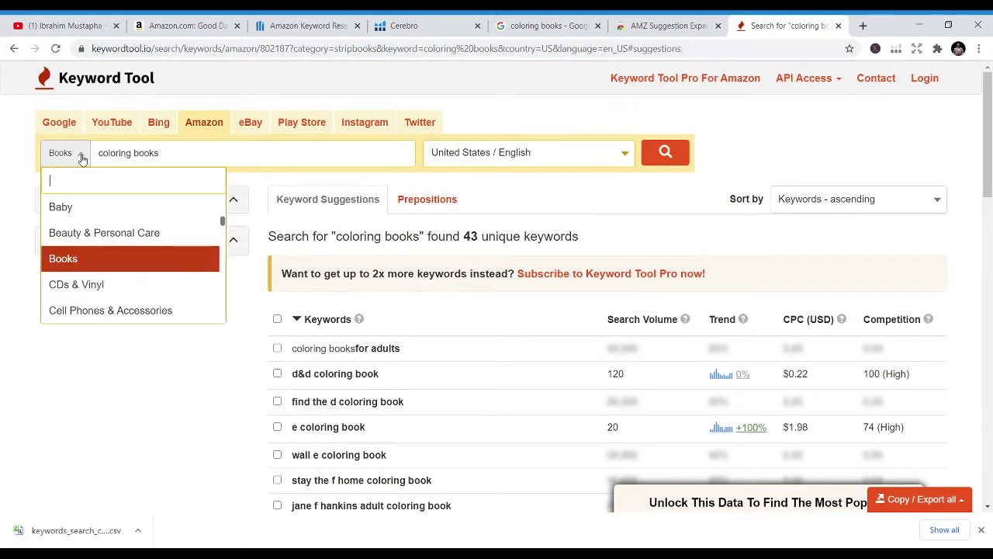
pyautogui.scroll(3, 77, 215)
pyautogui.click(78, 215)
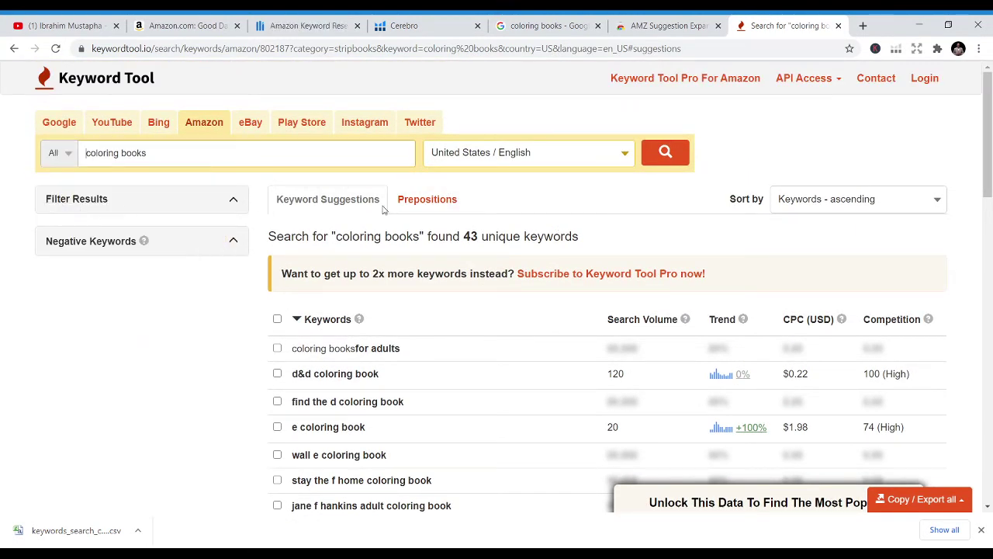
# Step: Change the Amazon keyword search's country and language to Spain / Spanish - Español and check the suggestions for "coloring books"
pyautogui.click(625, 153)
pyautogui.scroll(-1, 624, 153)
pyautogui.scroll(-4, 512, 214)
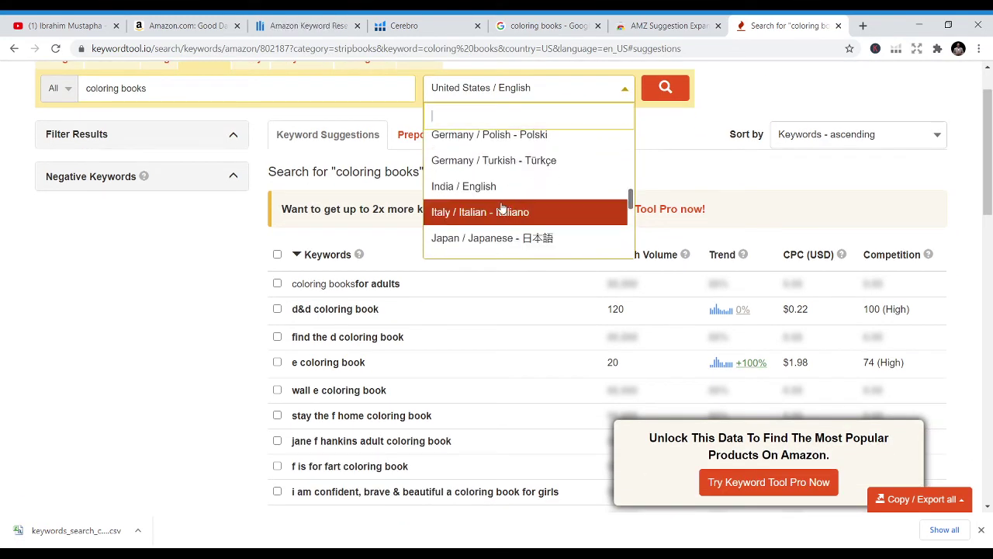
pyautogui.scroll(-1, 492, 200)
pyautogui.scroll(-2, 491, 200)
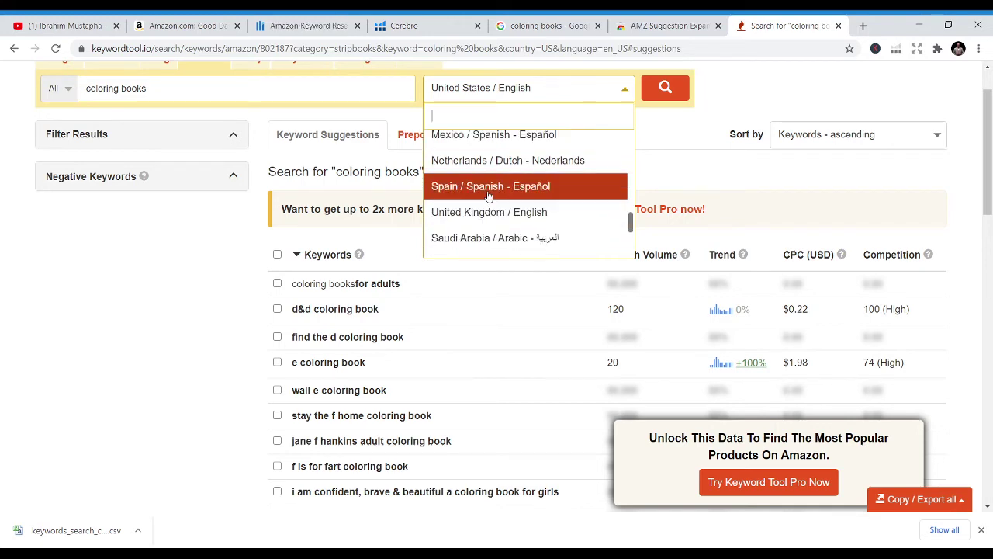
pyautogui.click(488, 190)
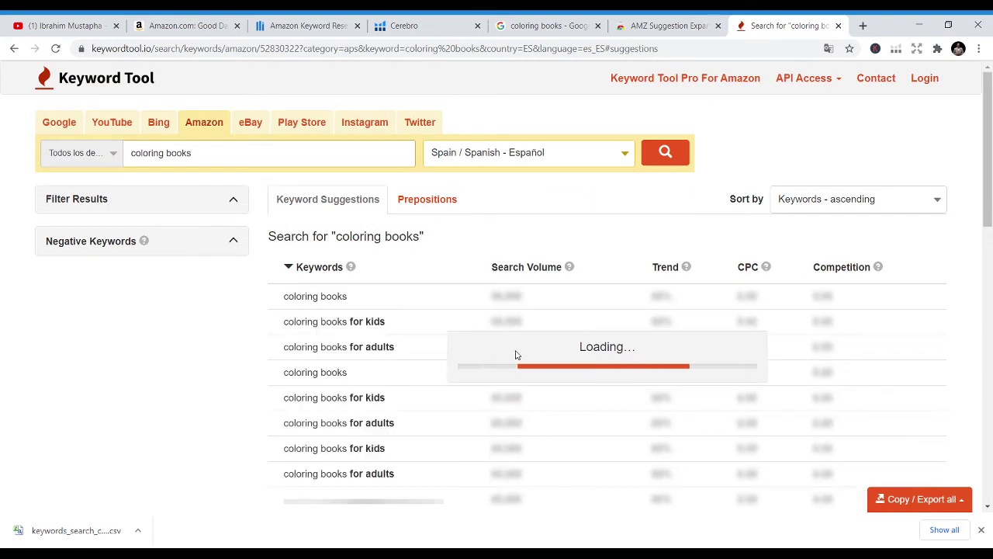
pyautogui.scroll(-2, 377, 383)
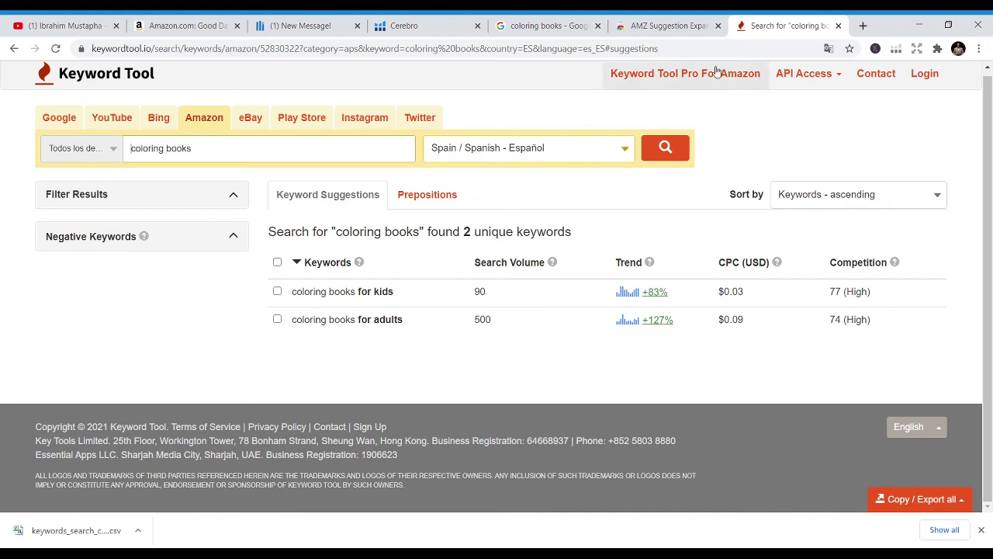
# Step: Open creativefabrica.com in a new tab and go to its KDP Interiors graphics category
pyautogui.click(863, 26)
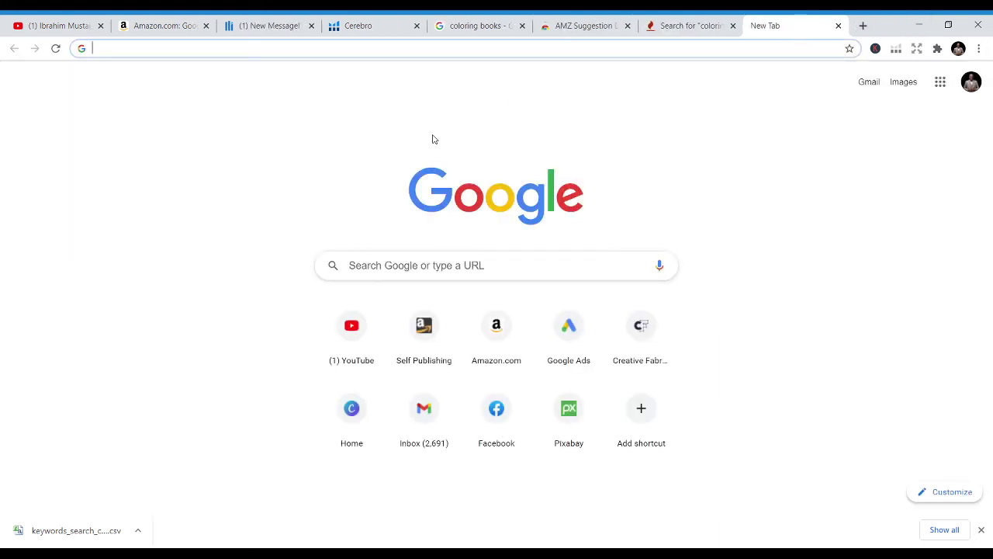
pyautogui.write('creat')
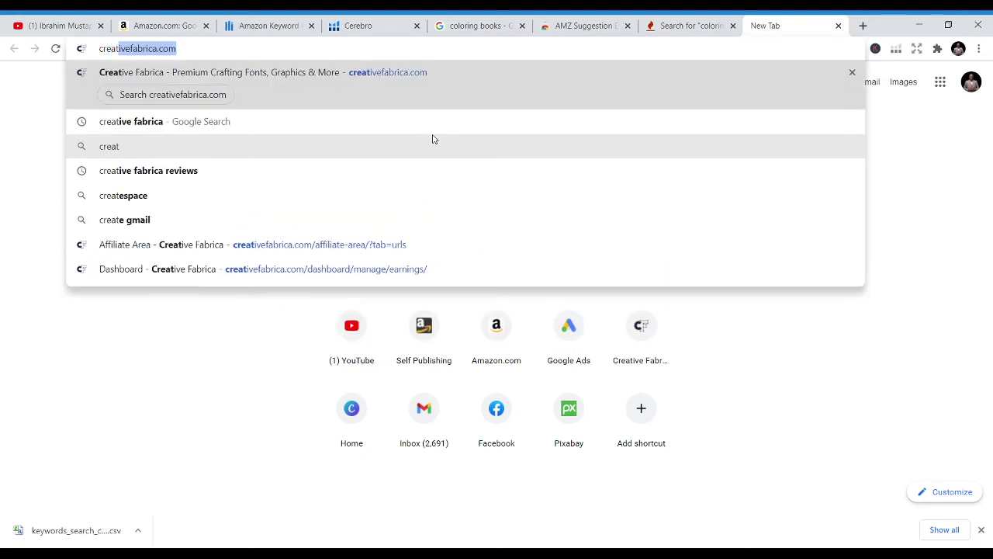
pyautogui.press('Return')
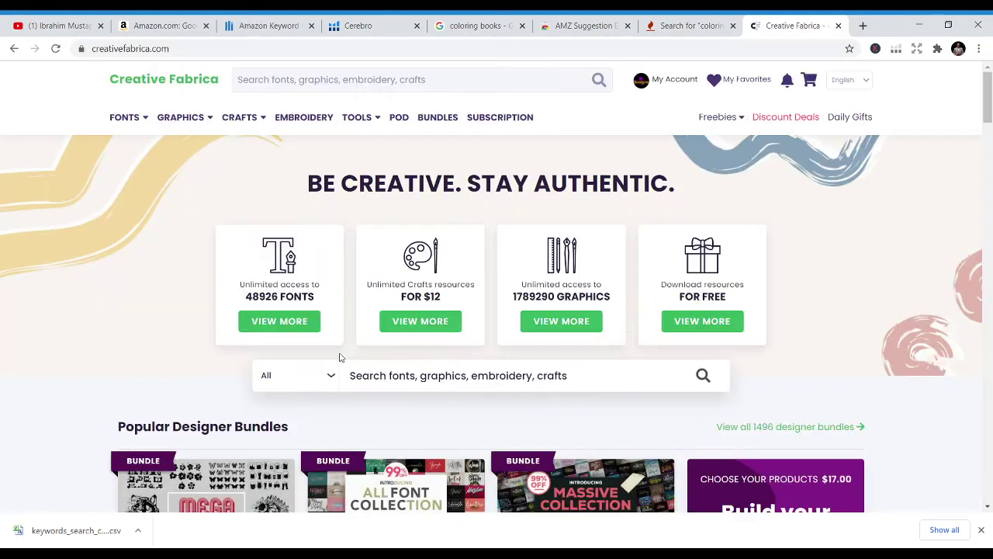
pyautogui.moveTo(180, 117)
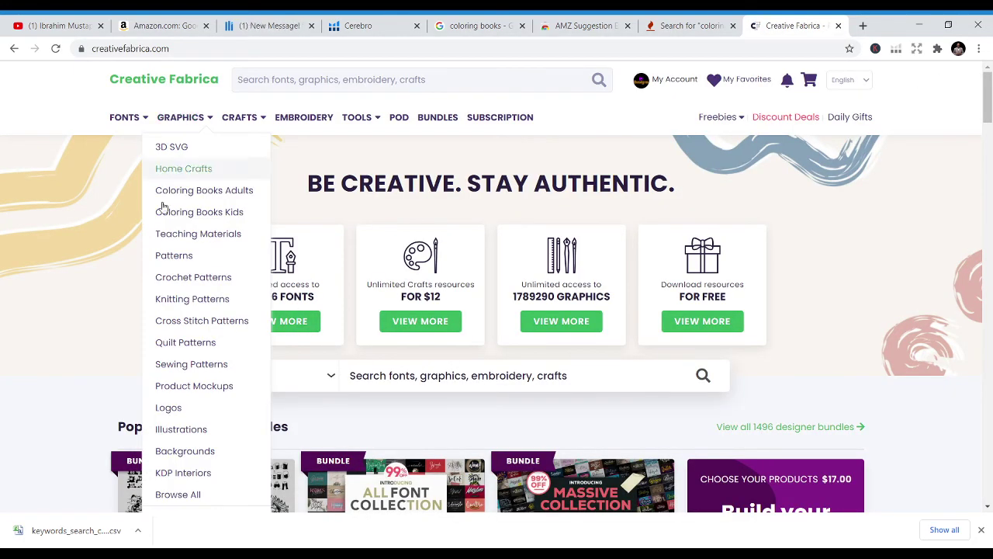
pyautogui.click(183, 472)
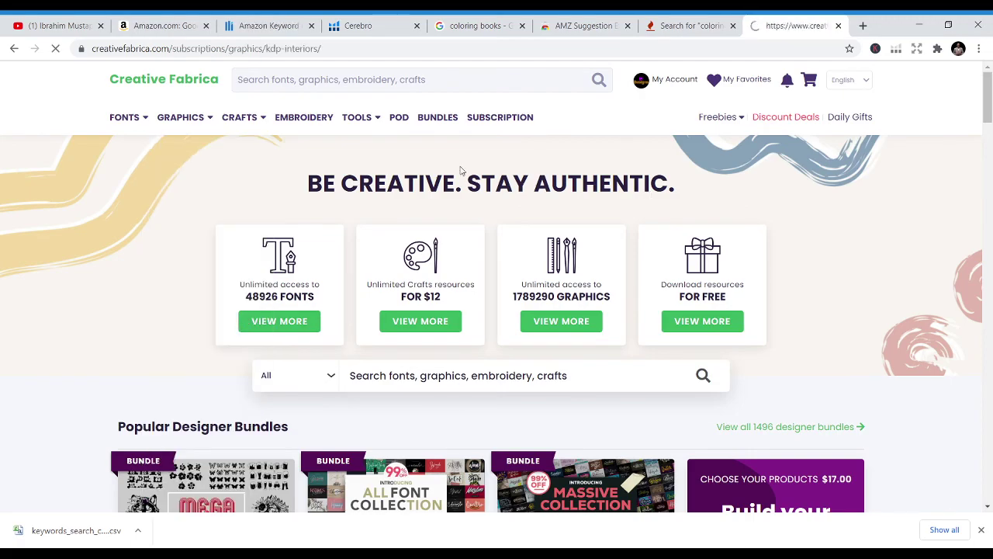
# Step: Browse the first page of KDP Interiors listings, looking over the coloring books, journals, activity books and bundles on offer
pyautogui.scroll(-5, 433, 308)
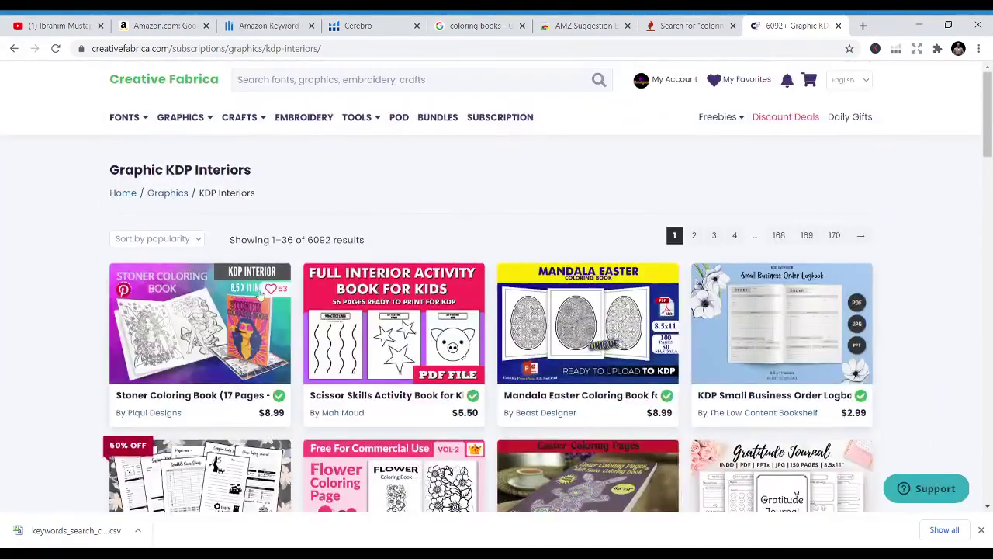
pyautogui.scroll(-8, 572, 359)
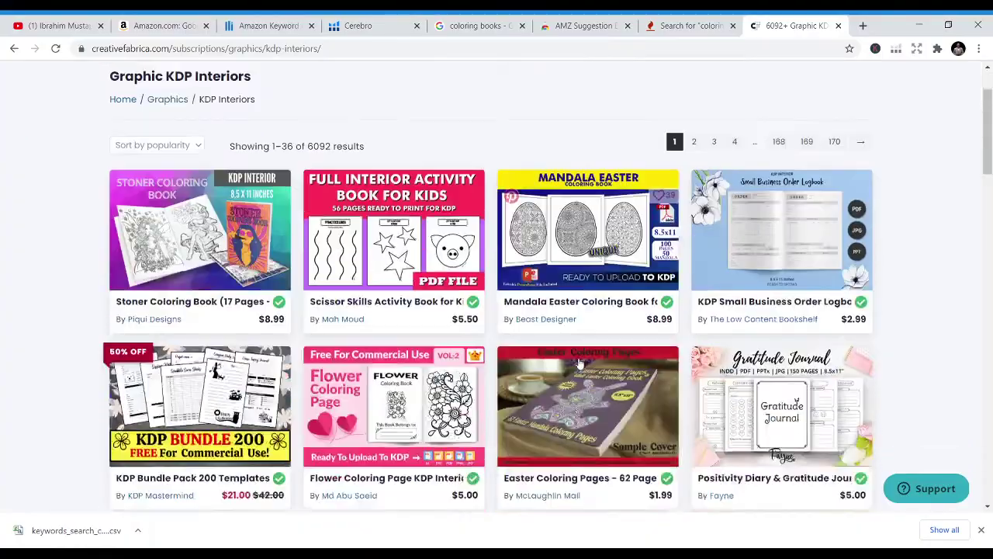
pyautogui.scroll(-10, 573, 359)
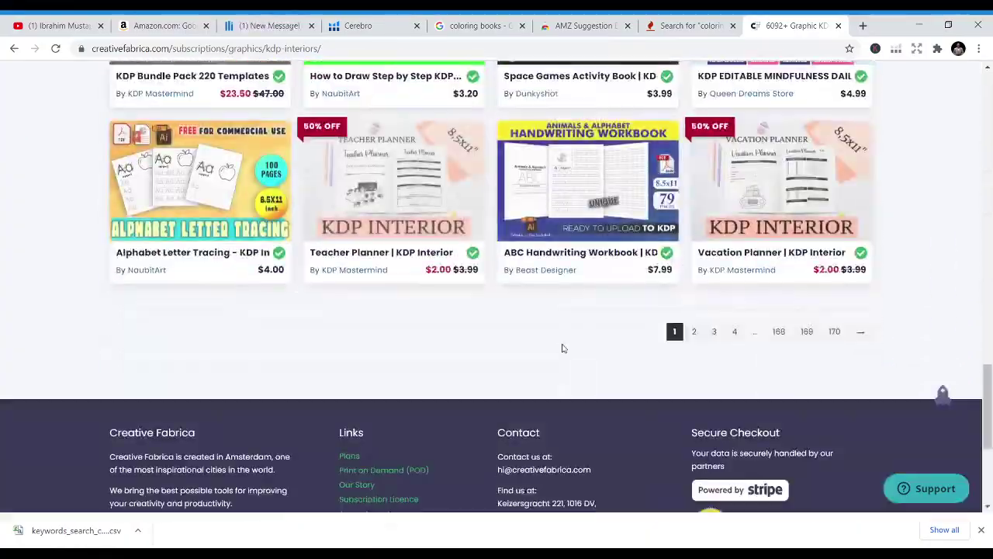
pyautogui.scroll(15, 560, 345)
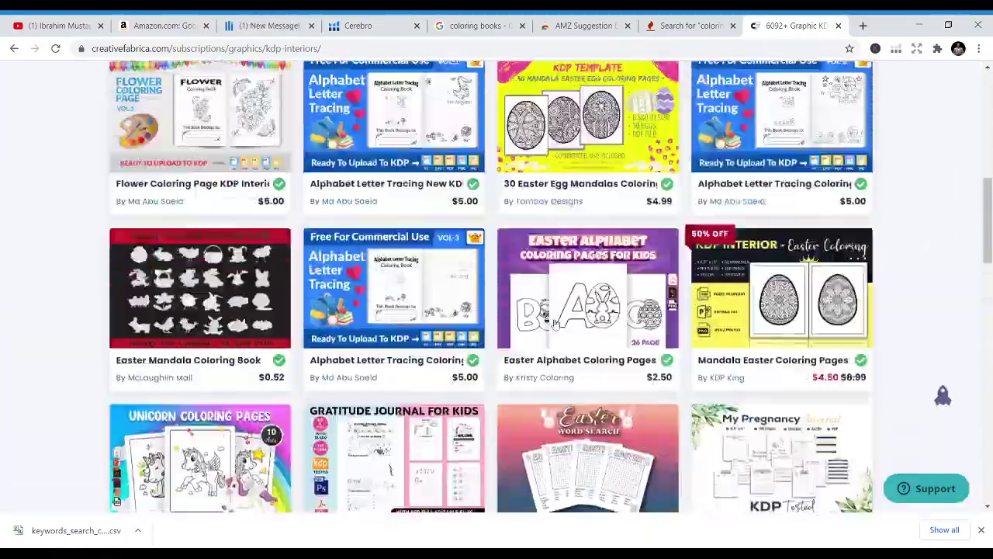
pyautogui.scroll(5, 426, 337)
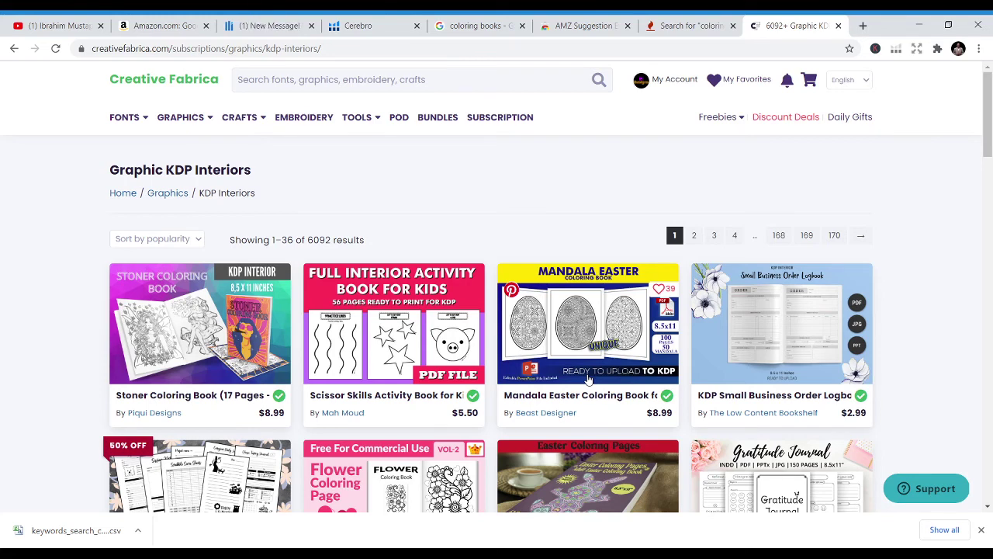
pyautogui.scroll(-5, 586, 372)
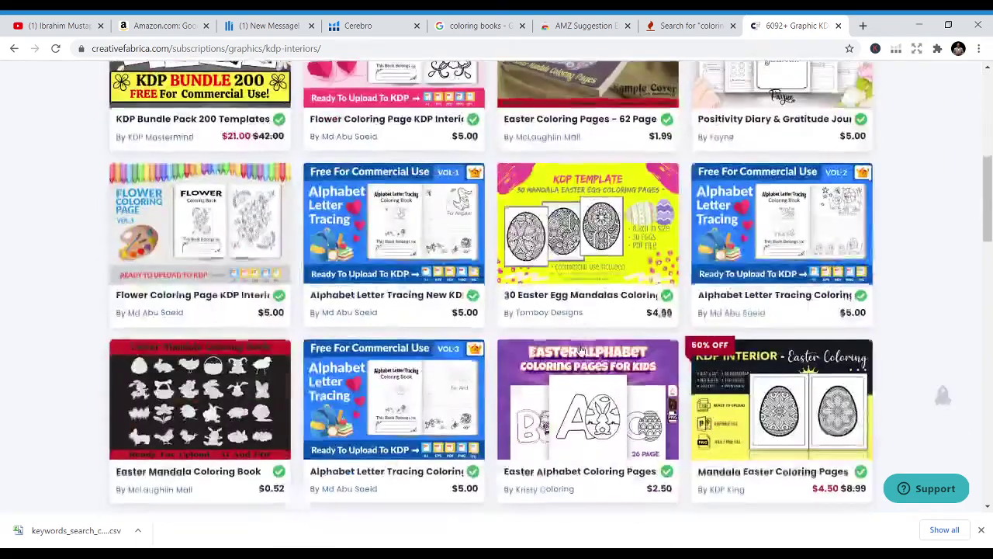
pyautogui.scroll(-3, 582, 351)
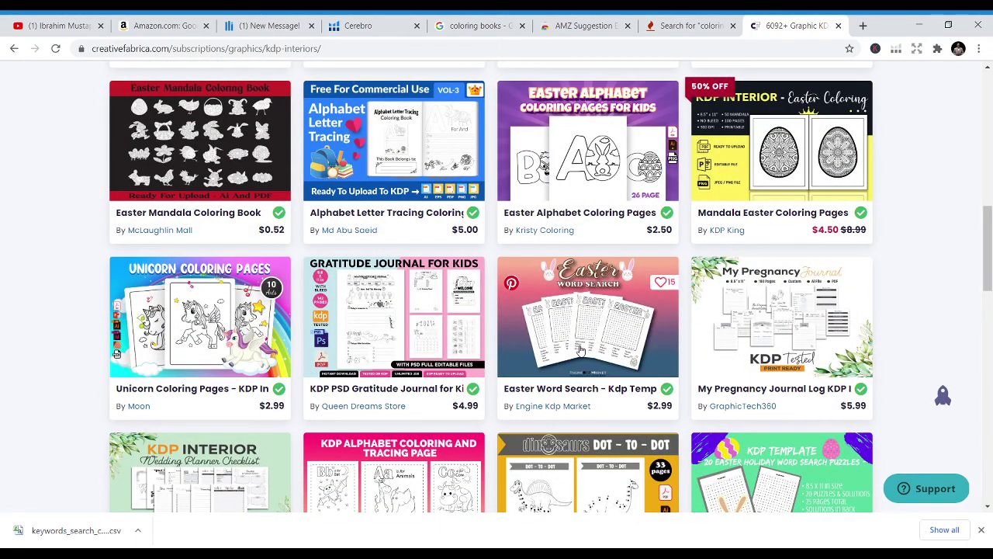
pyautogui.scroll(-5, 534, 343)
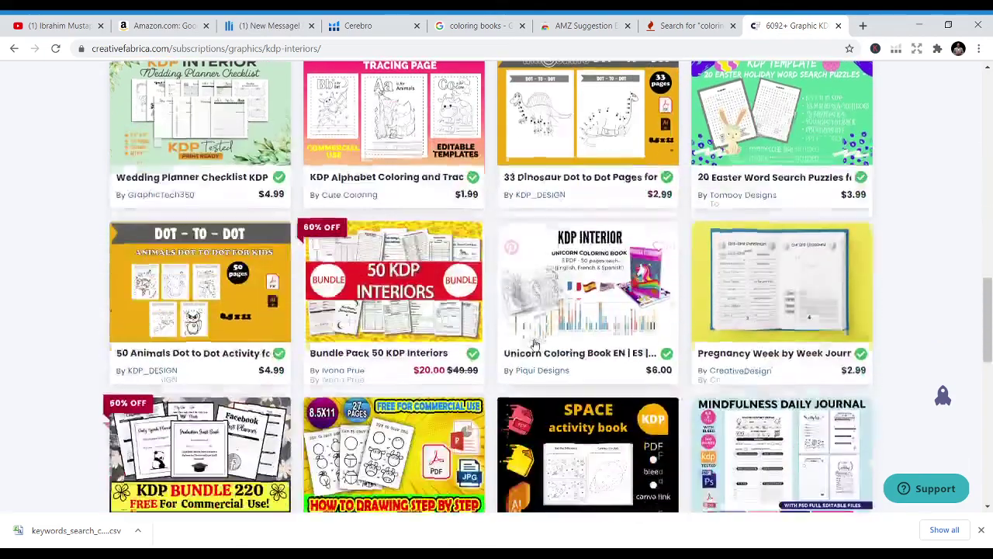
pyautogui.scroll(-5, 534, 344)
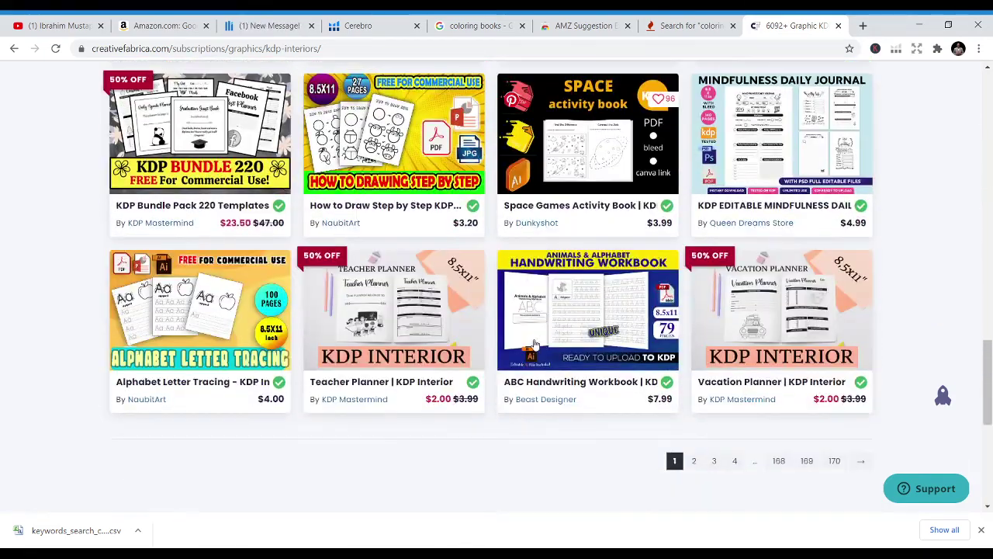
pyautogui.scroll(15, 653, 344)
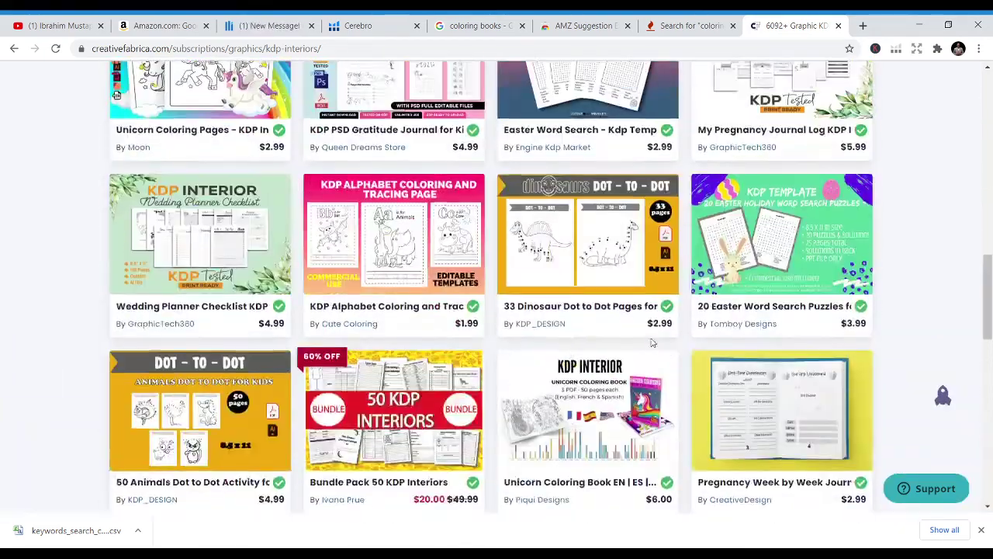
pyautogui.scroll(2, 653, 344)
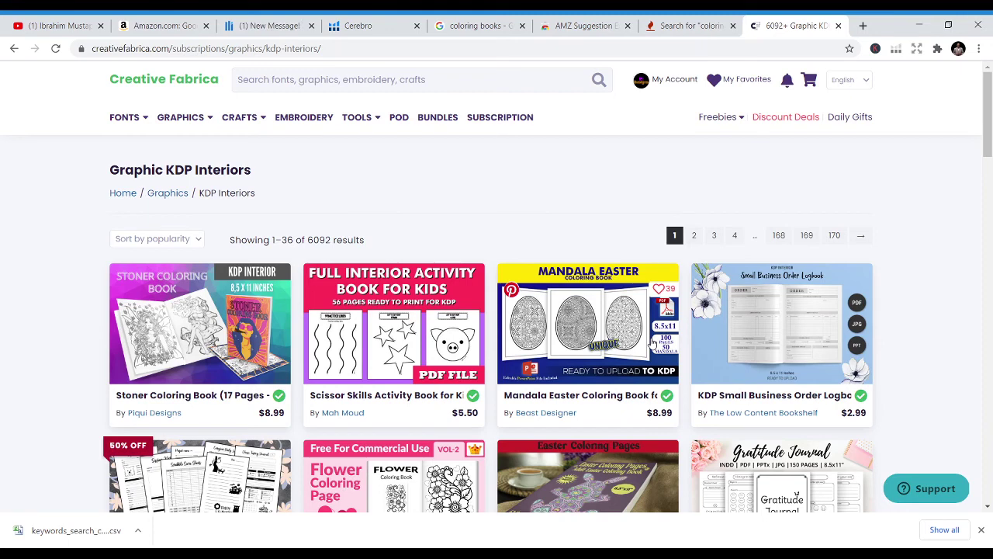
# Step: Find Gumroad through a web search in a new tab and log in to the account with Facebook
pyautogui.click(863, 25)
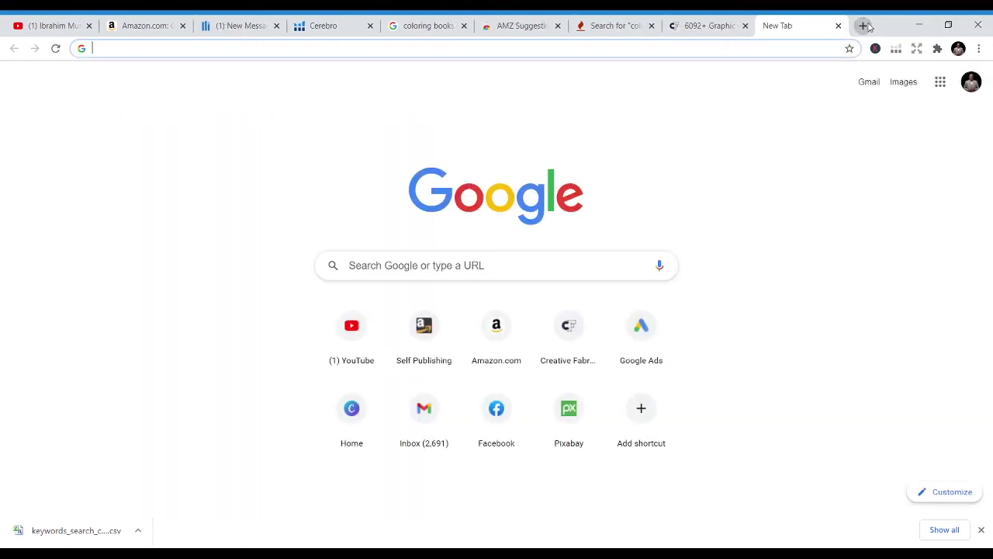
pyautogui.write('gum')
pyautogui.press('Return')
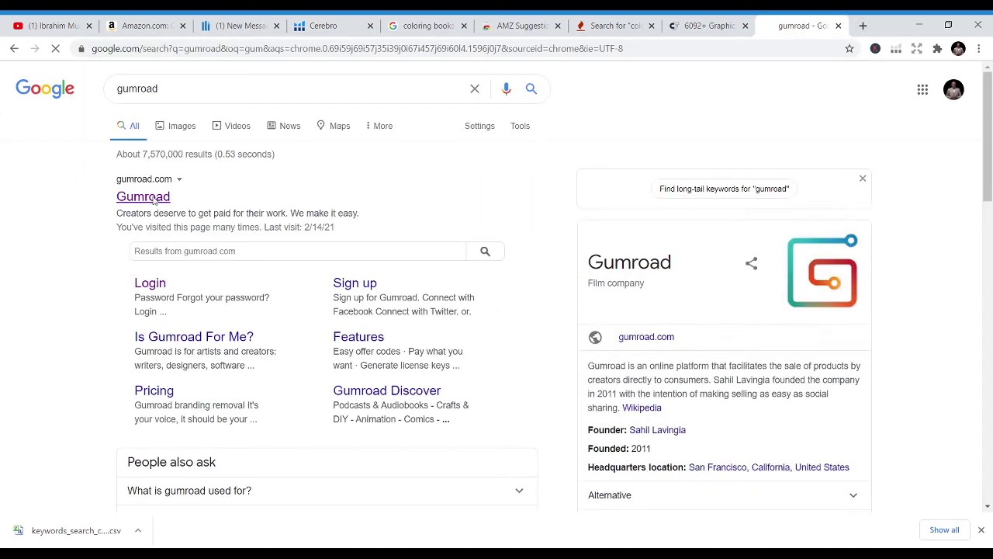
pyautogui.click(144, 197)
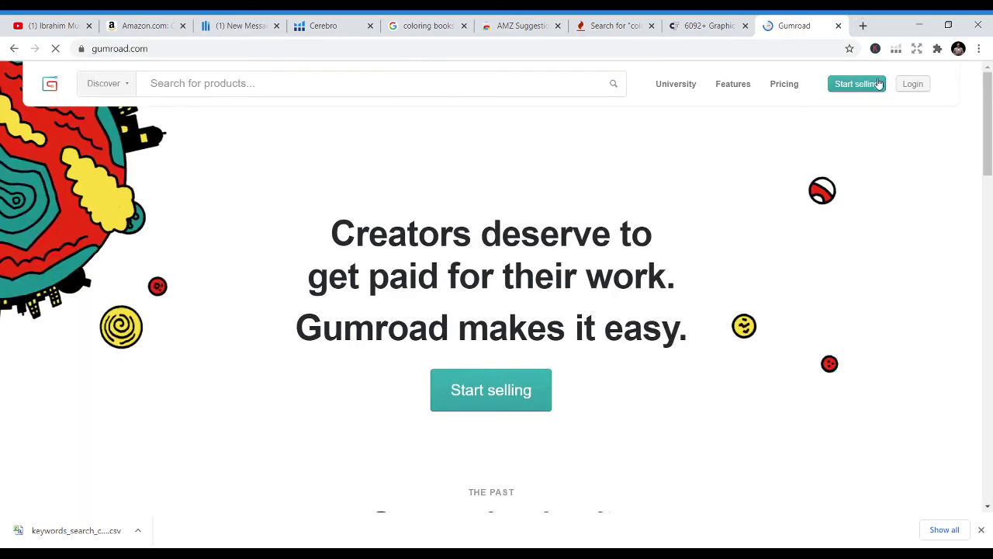
pyautogui.click(922, 86)
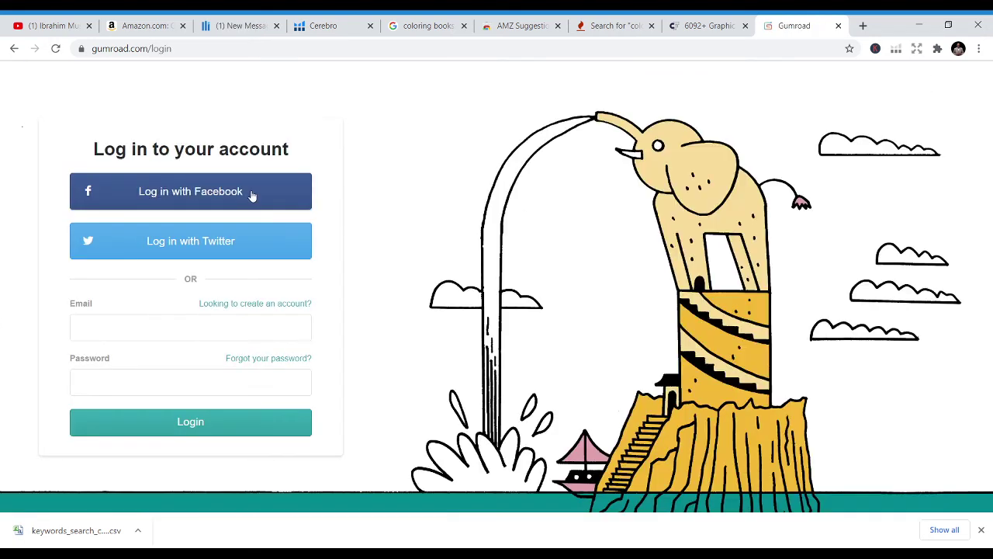
pyautogui.click(247, 193)
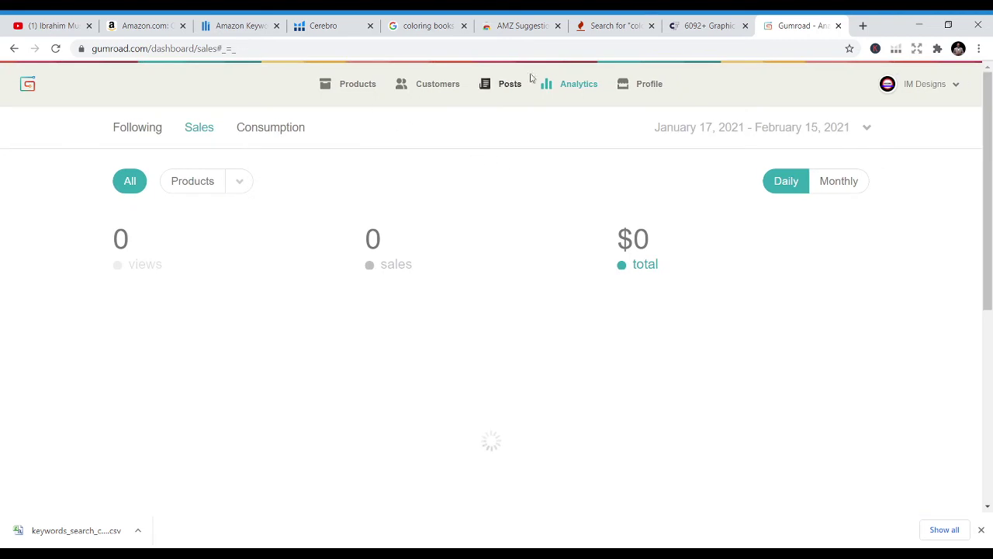
# Step: Open the sharing options of the "Amazon KDP Low & No Content Book Publishing Masterclass" product from the product list
pyautogui.click(920, 87)
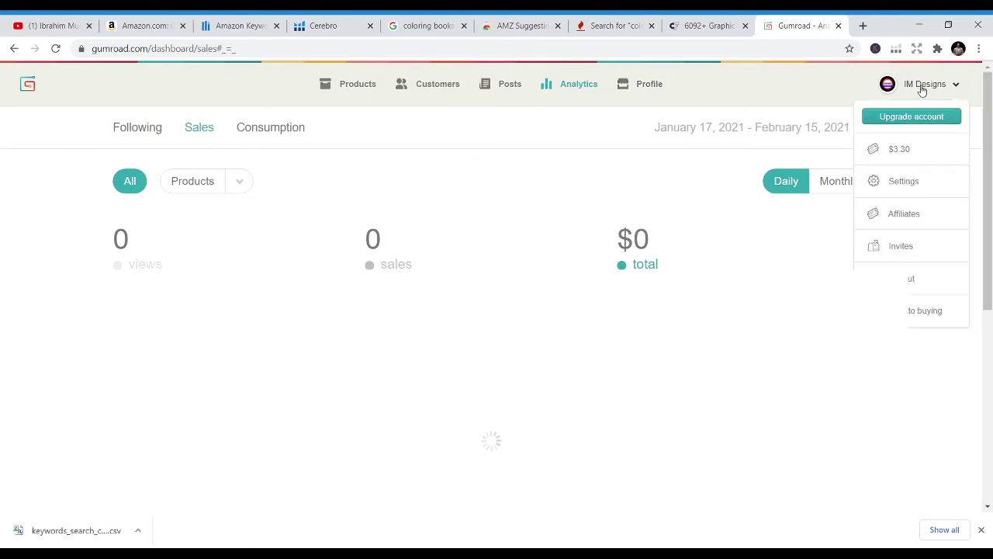
pyautogui.click(507, 87)
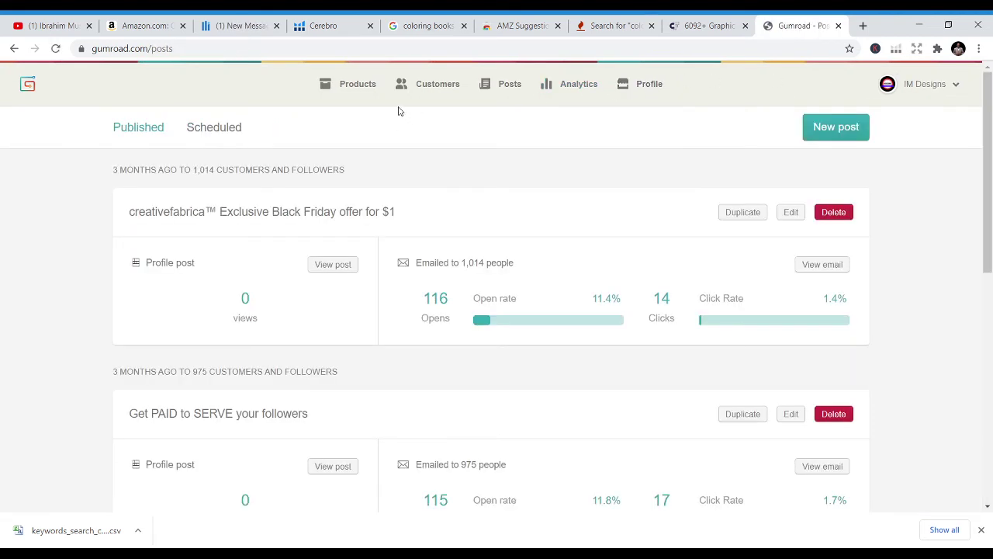
pyautogui.click(358, 86)
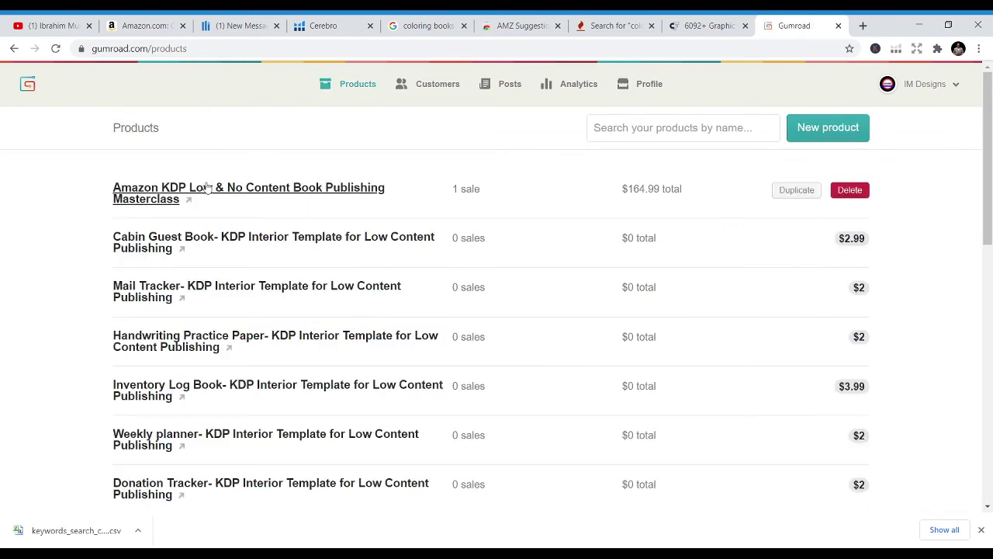
pyautogui.click(236, 193)
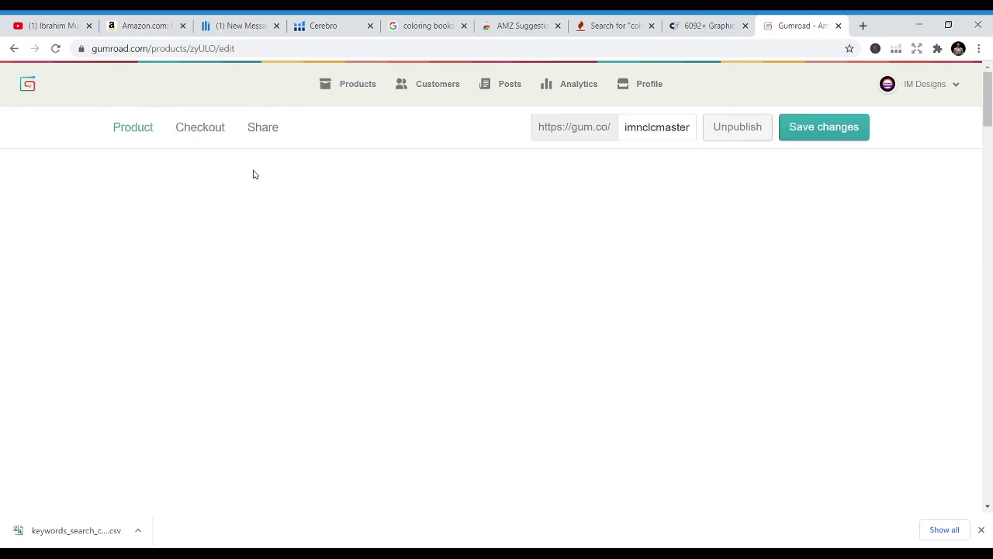
pyautogui.click(268, 129)
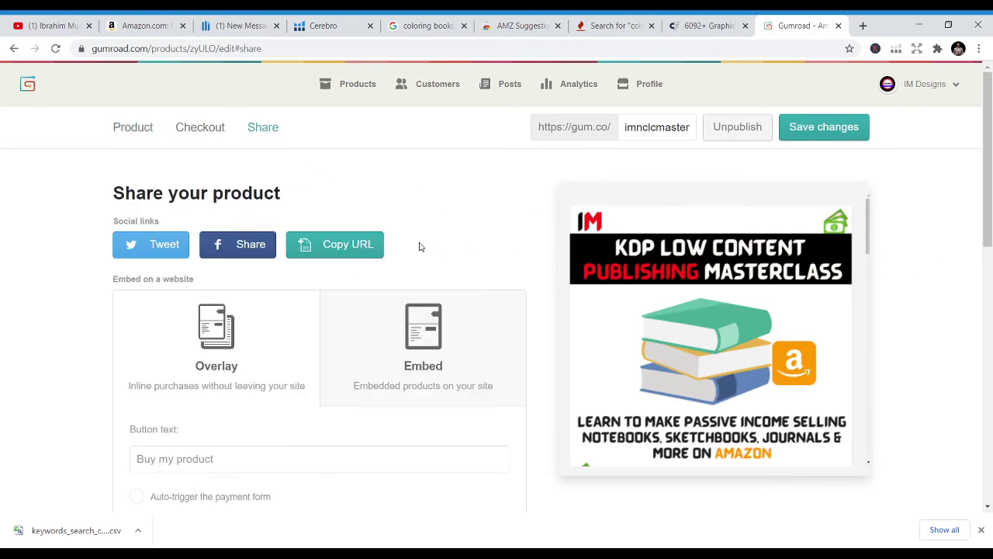
pyautogui.click(427, 49)
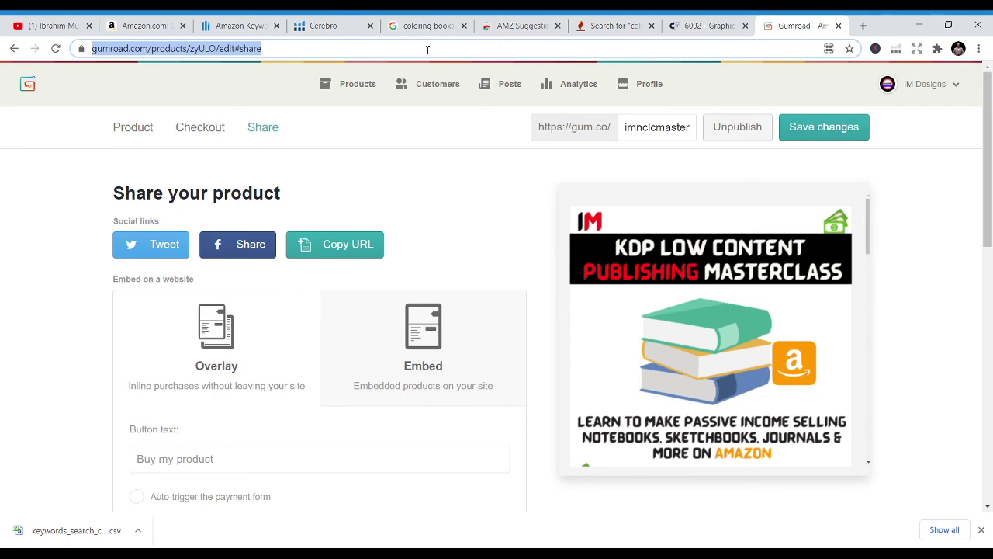
pyautogui.write('https://gum.co/imnclcmasterclass')
pyautogui.press('Return')
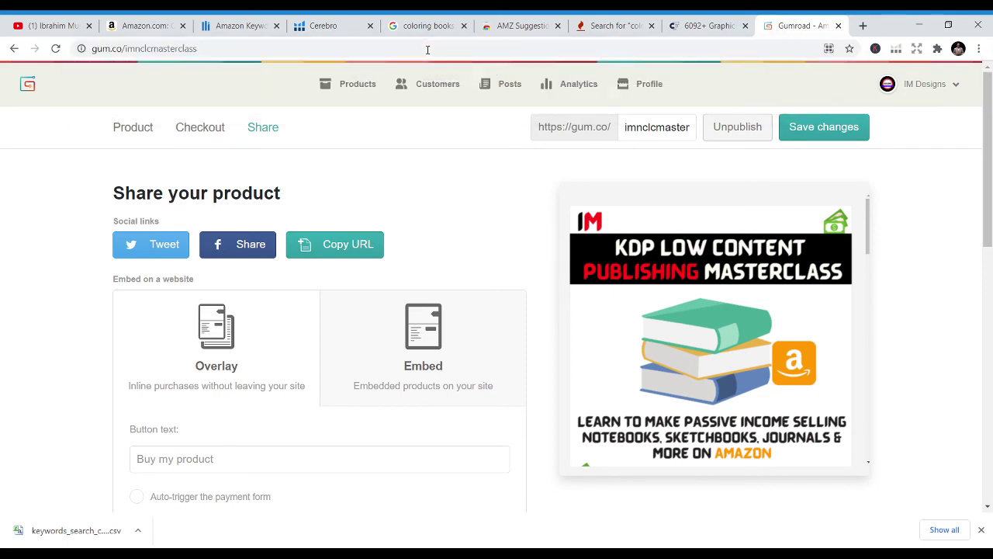
pyautogui.scroll(-5, 393, 258)
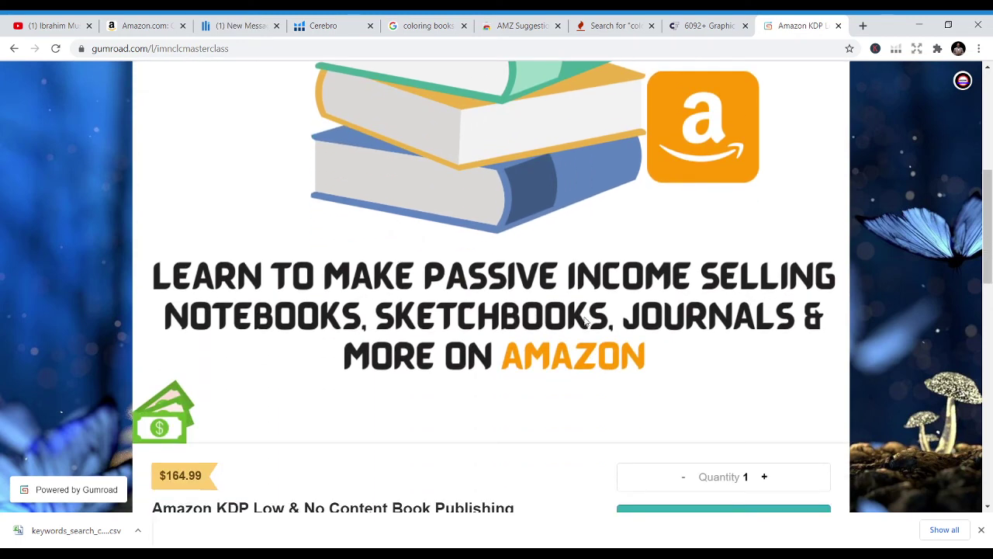
pyautogui.scroll(-3, 566, 358)
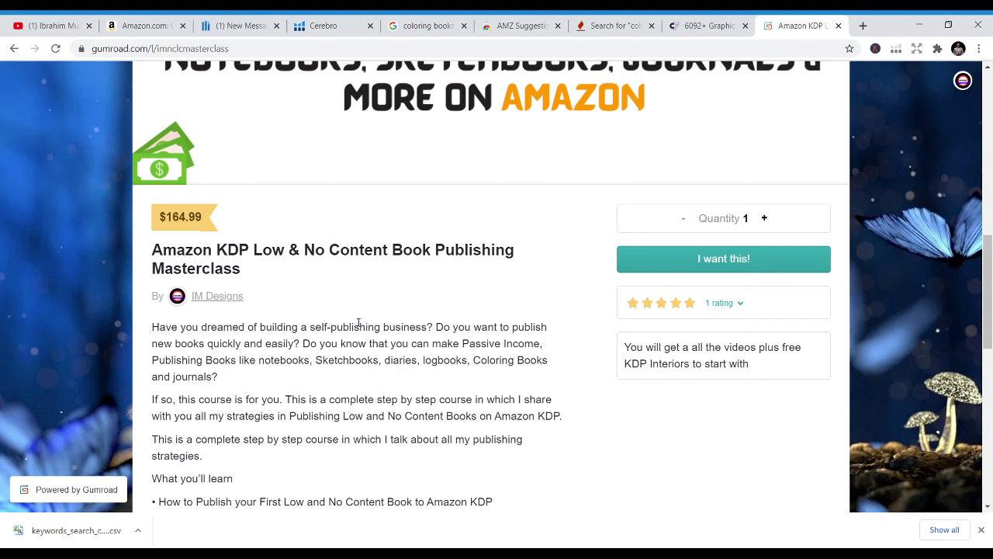
pyautogui.scroll(-3, 255, 335)
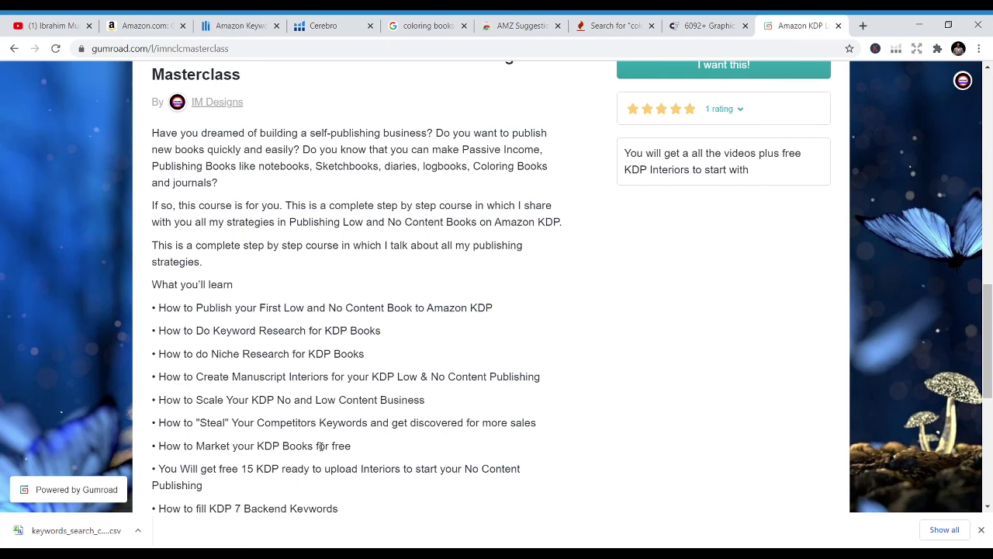
# Step: Read the rest of the masterclass page, examining the remaining course topics, requirements, target audience and instructor details, and review the banner and purchase section
pyautogui.scroll(-2, 354, 454)
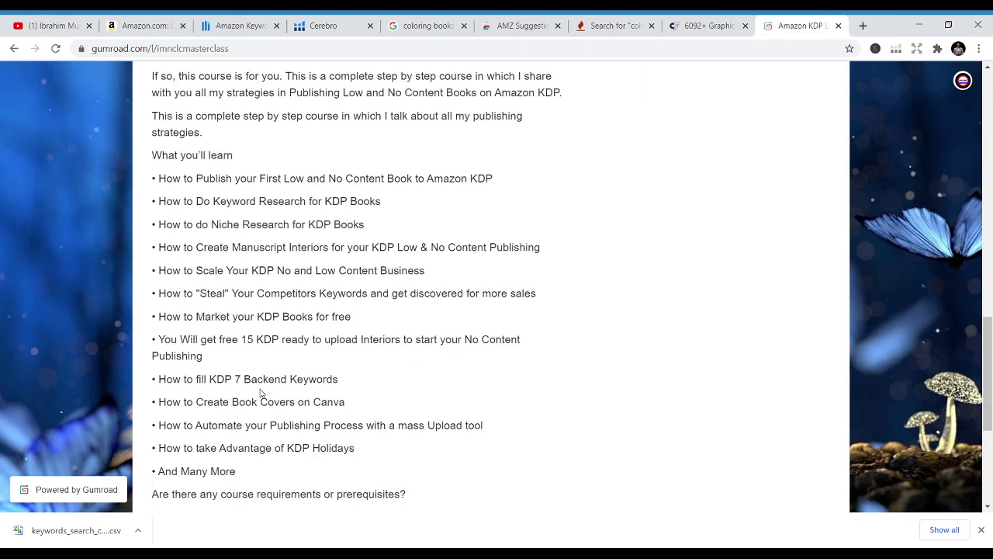
pyautogui.scroll(-1, 339, 396)
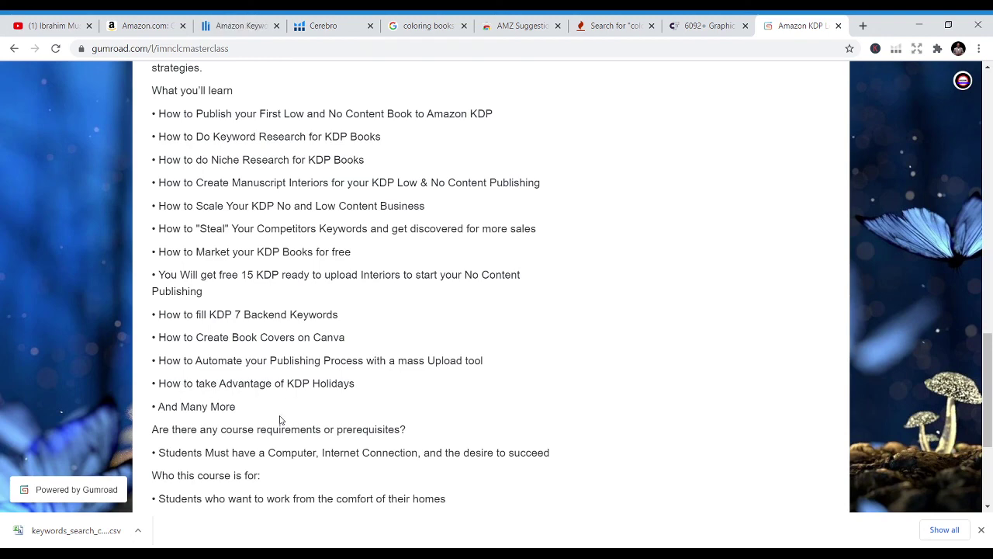
pyautogui.scroll(-3, 281, 419)
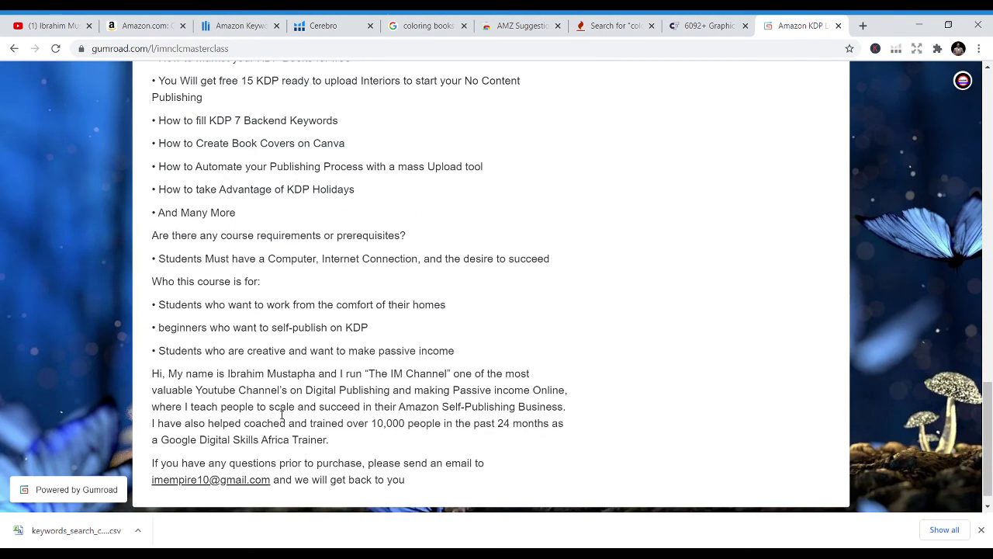
pyautogui.scroll(15, 298, 415)
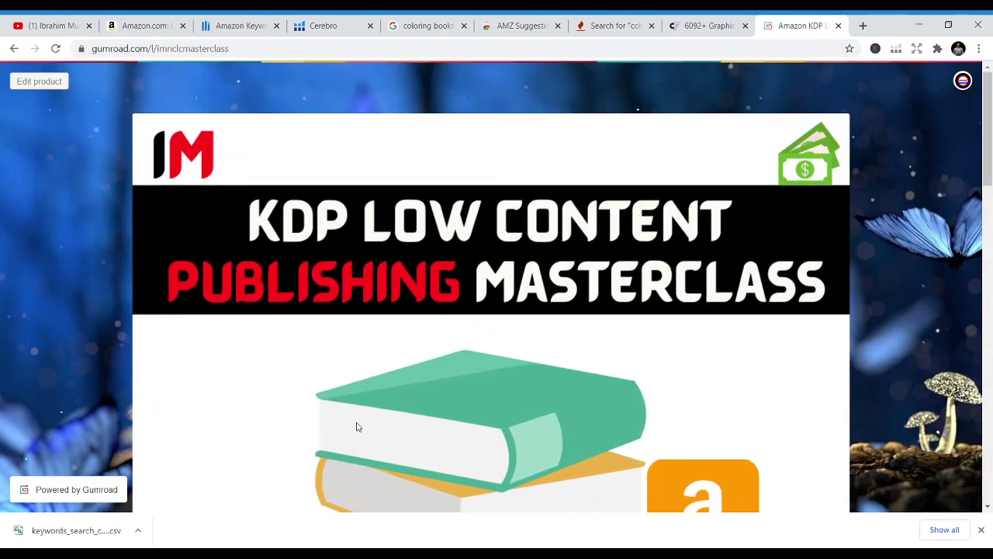
pyautogui.scroll(-5, 357, 424)
pyautogui.scroll(-5, 380, 428)
pyautogui.scroll(7, 388, 432)
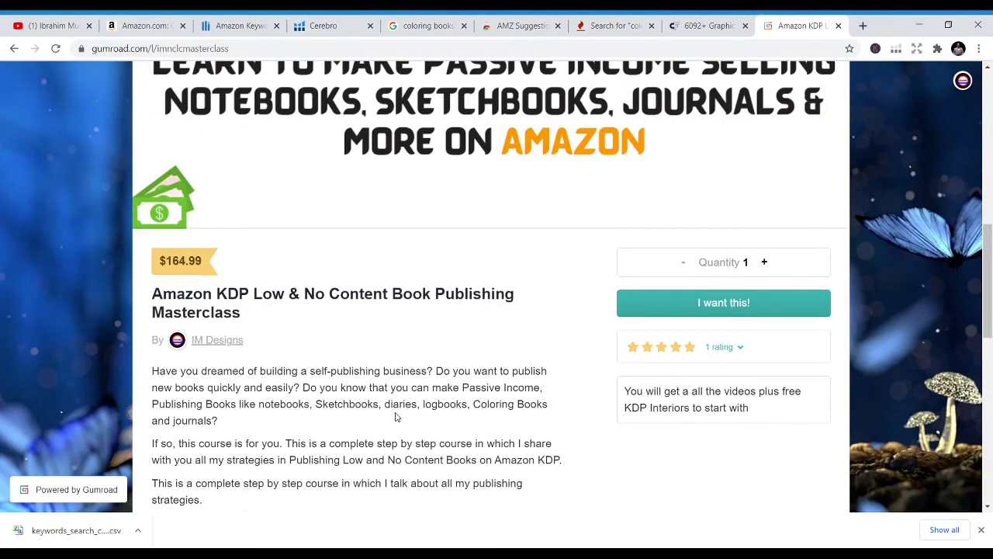
pyautogui.scroll(-2, 489, 371)
pyautogui.scroll(-6, 489, 370)
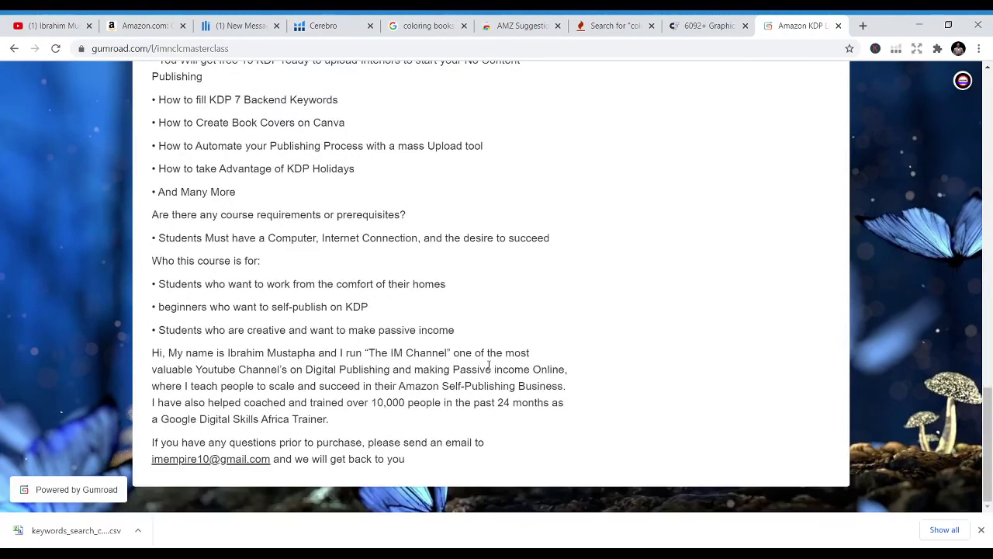
pyautogui.scroll(4, 489, 357)
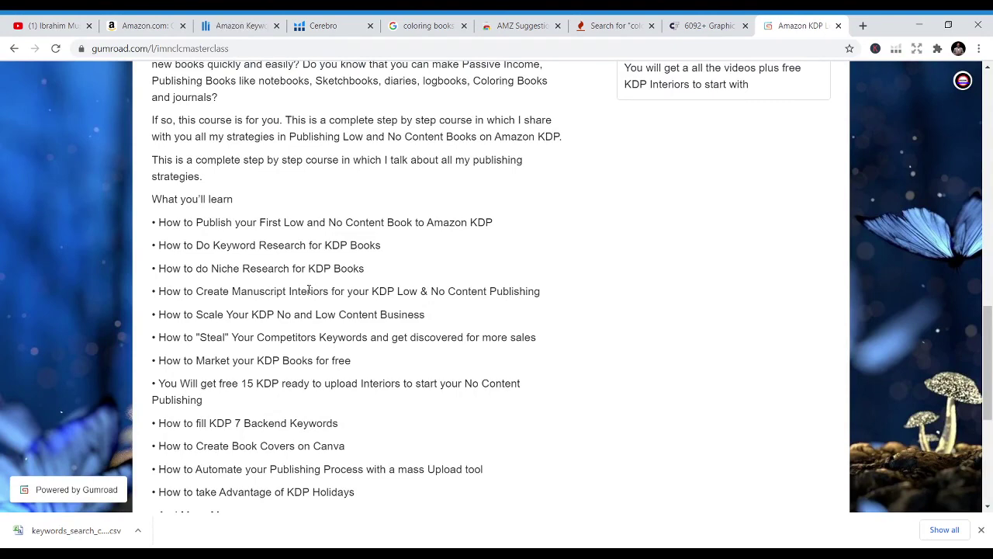
pyautogui.scroll(8, 309, 289)
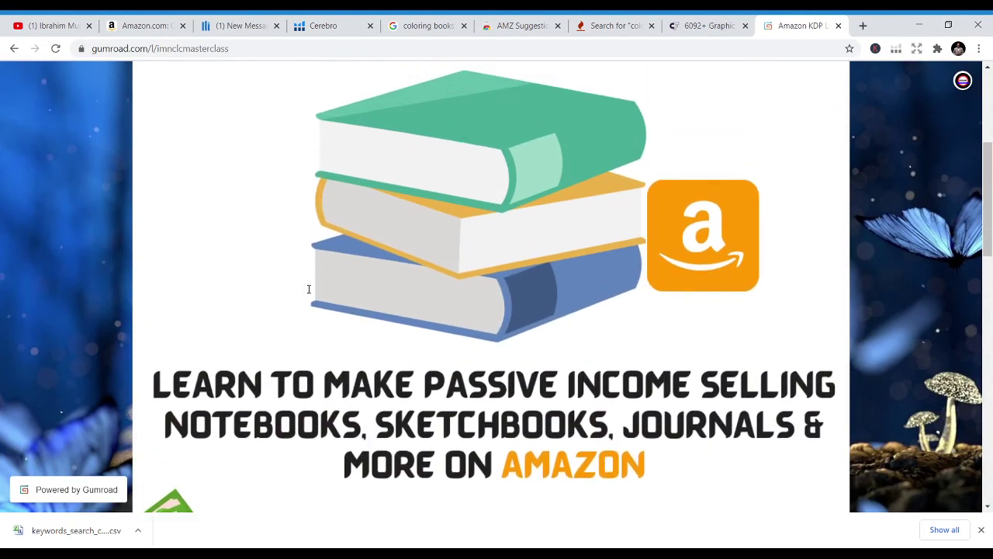
pyautogui.scroll(3, 309, 289)
pyautogui.scroll(-10, 309, 289)
pyautogui.scroll(-5, 309, 289)
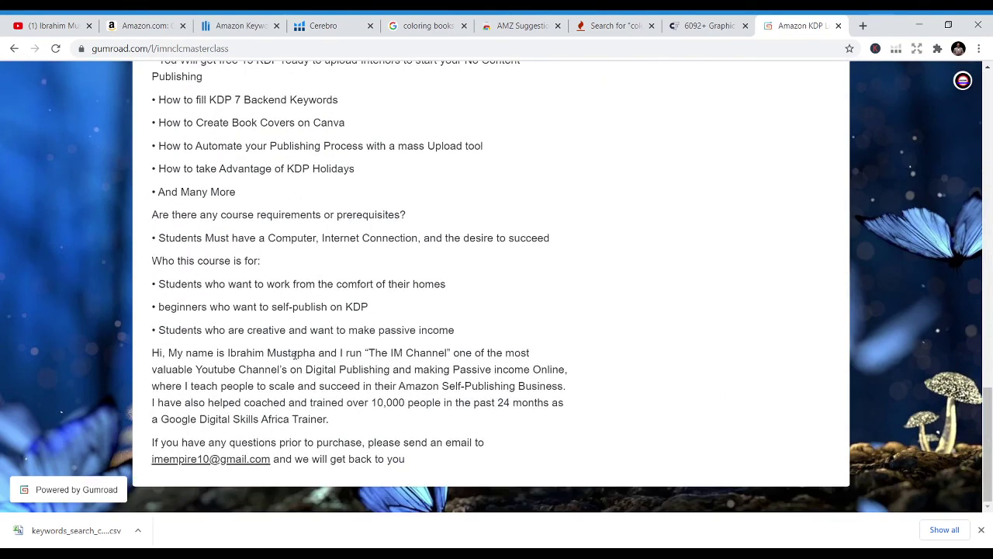